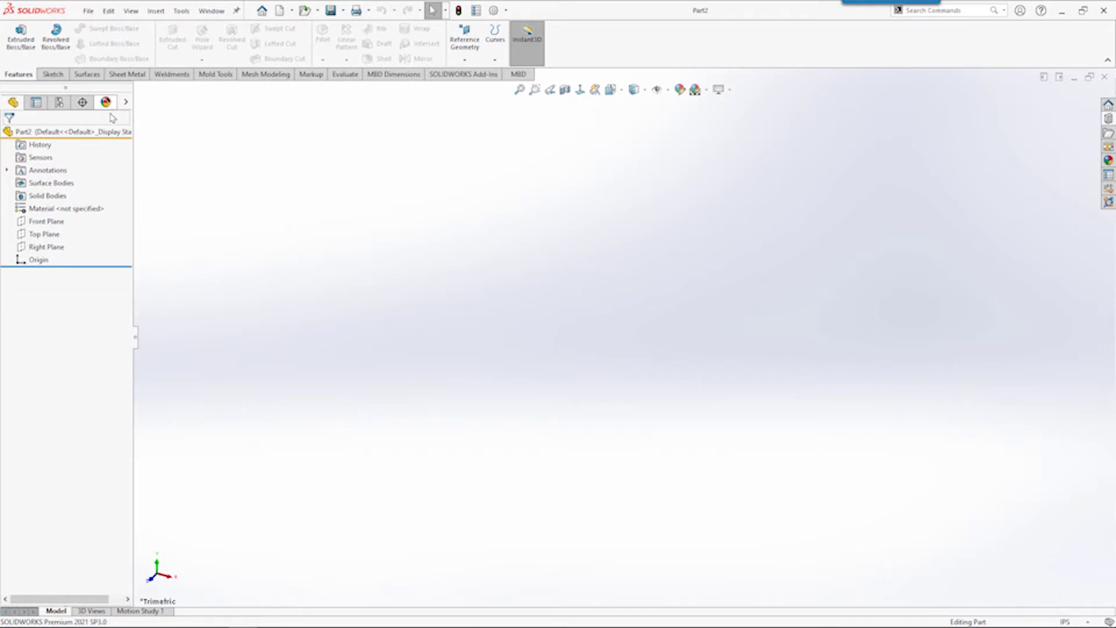
- Highlight the Front, Top and Right planes one after another to examine their orientation
left_click(58, 223)
left_click(44, 234)
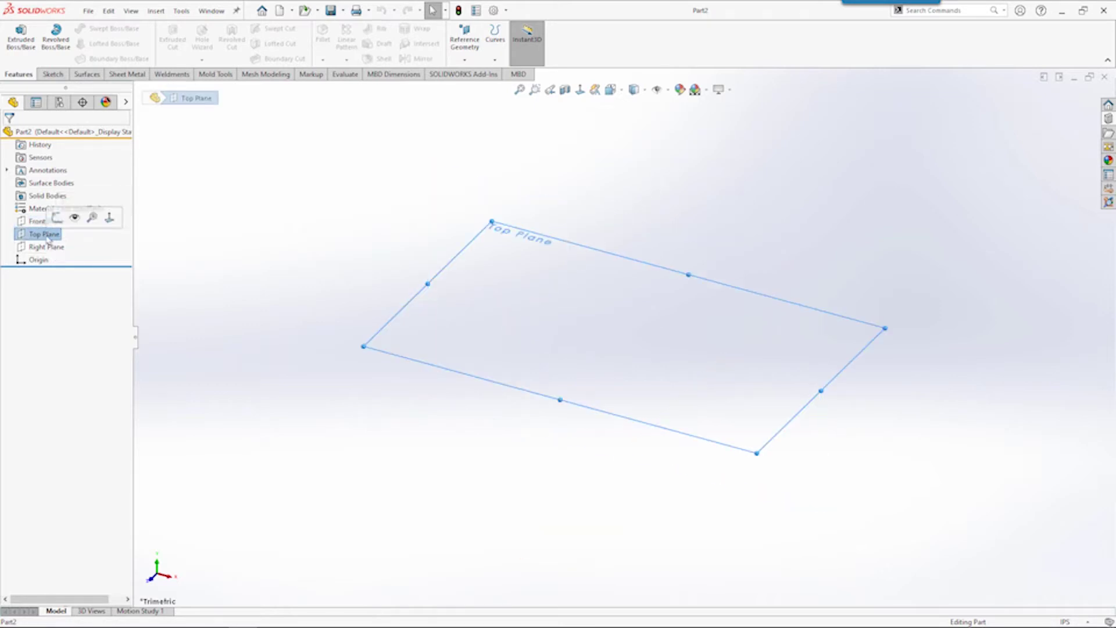
left_click(49, 247)
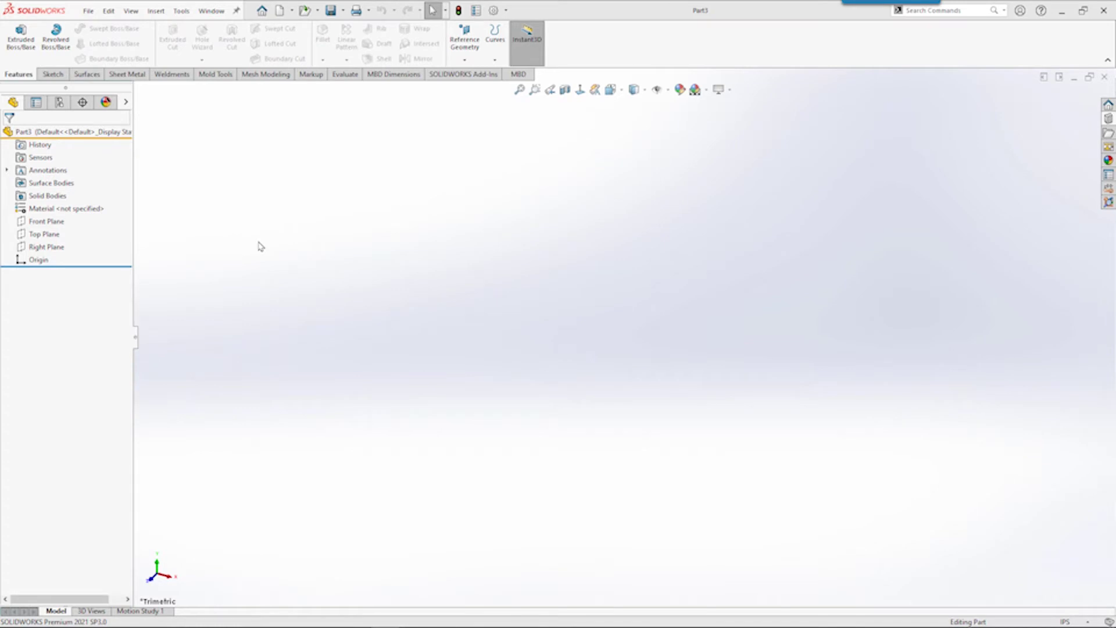
- Start a new sketch on the Front Plane
left_click(52, 226)
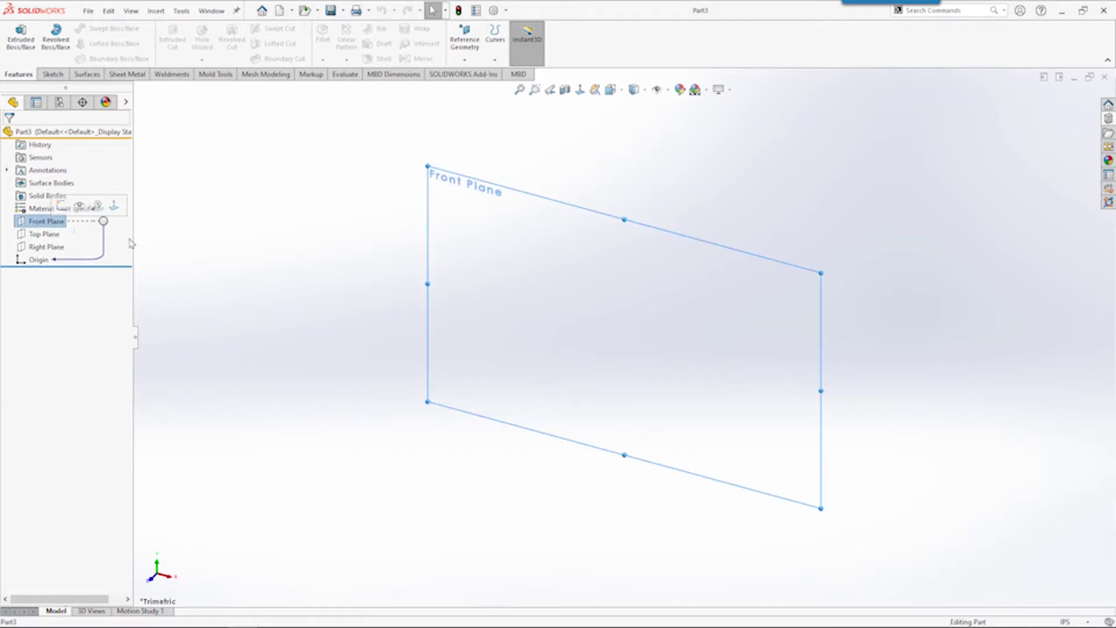
left_click(238, 259)
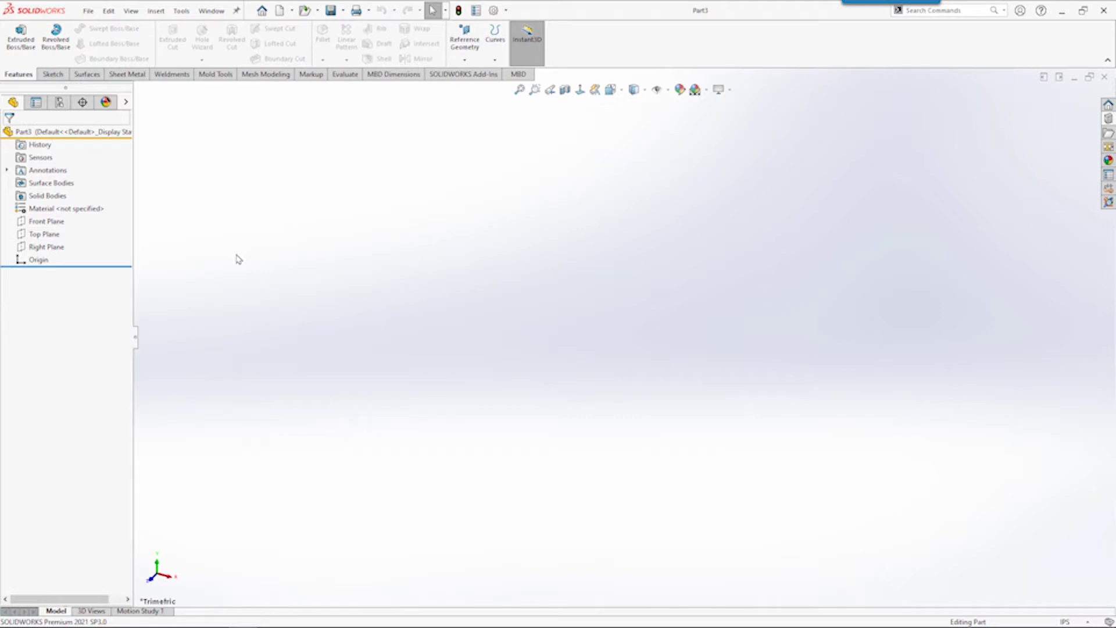
left_click(58, 226)
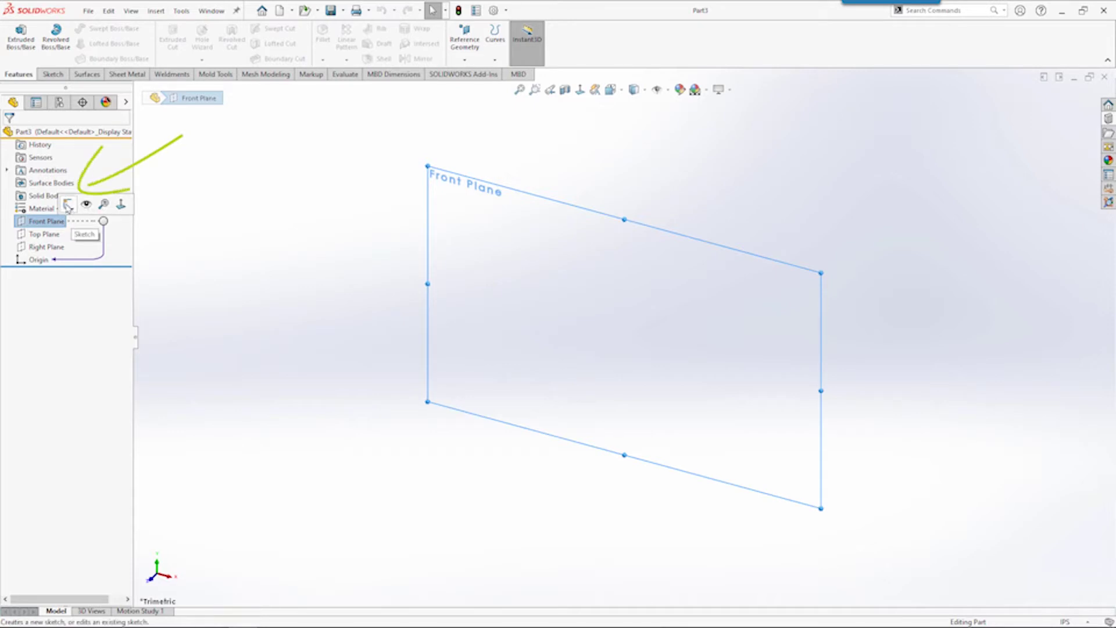
left_click(68, 206)
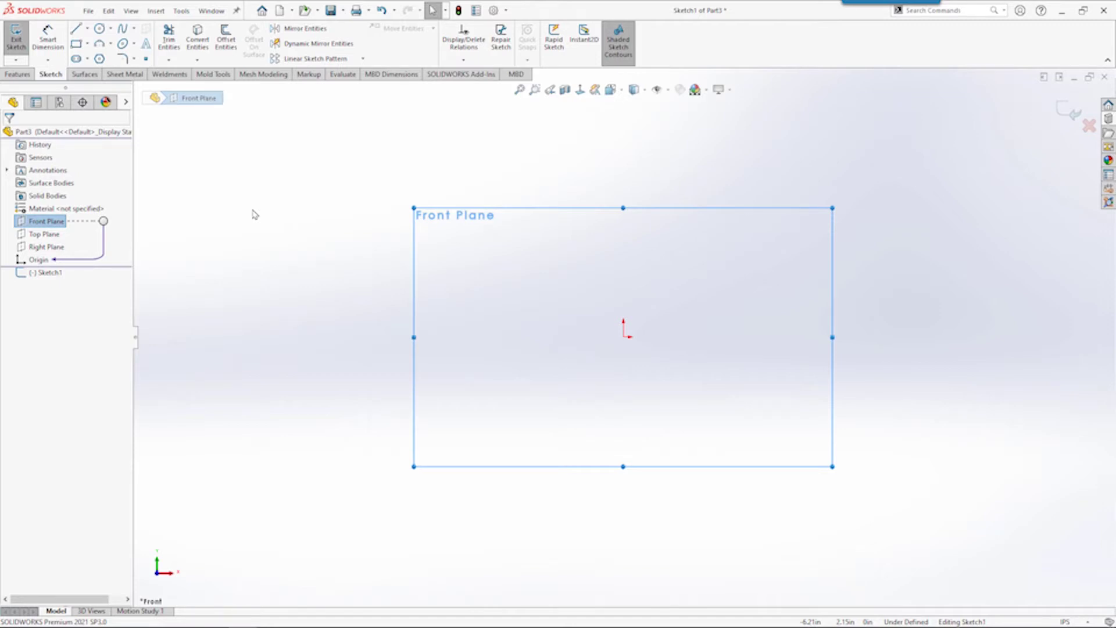
left_click(88, 29)
left_click(88, 29)
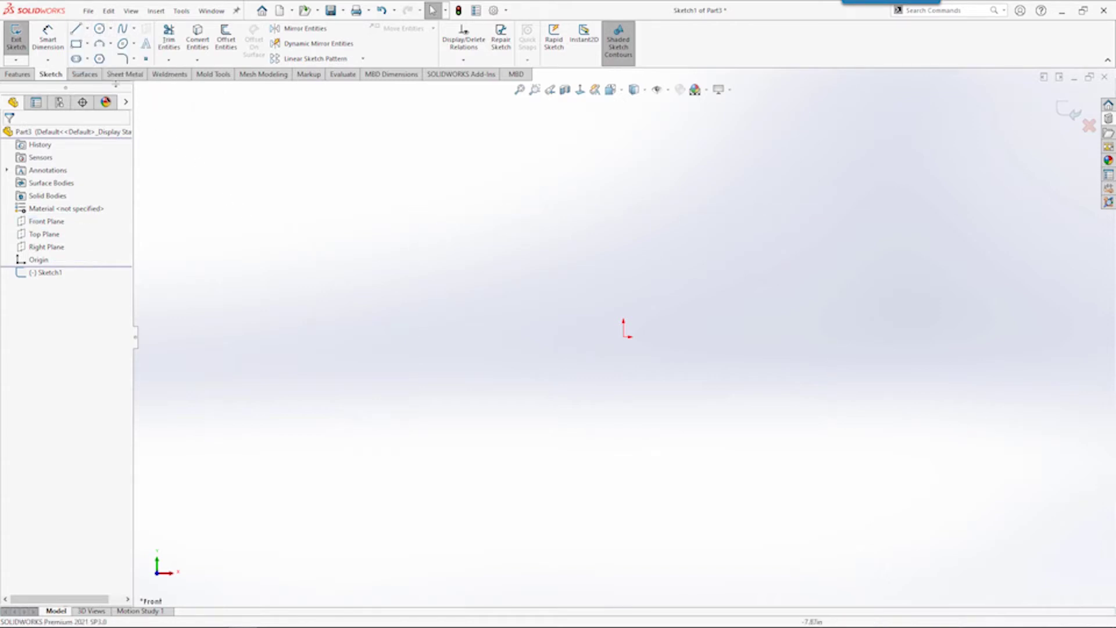
left_click(88, 44)
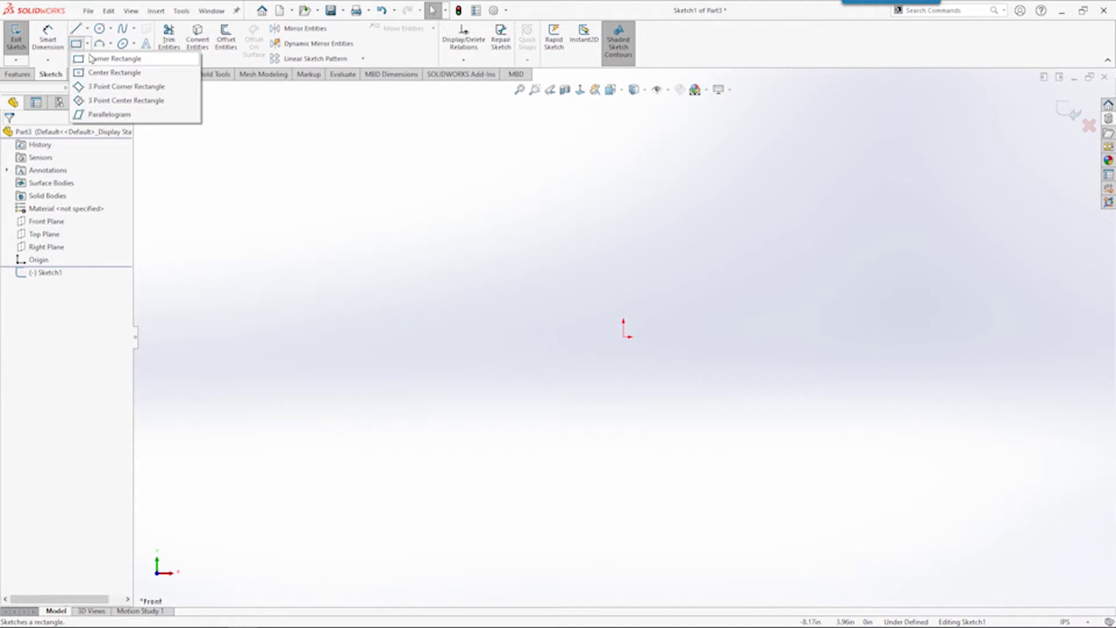
left_click(243, 151)
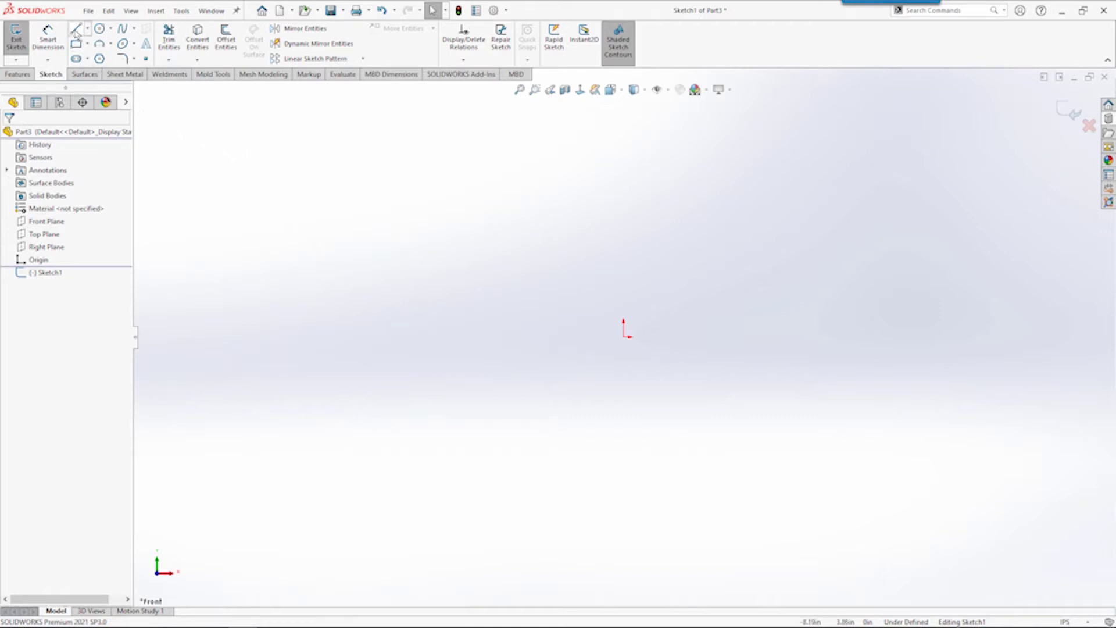
- Sketch two separate downward-sloping lines, about 2.89 in and 2.79 in long, one below the other and both left of the origin
left_click(76, 30)
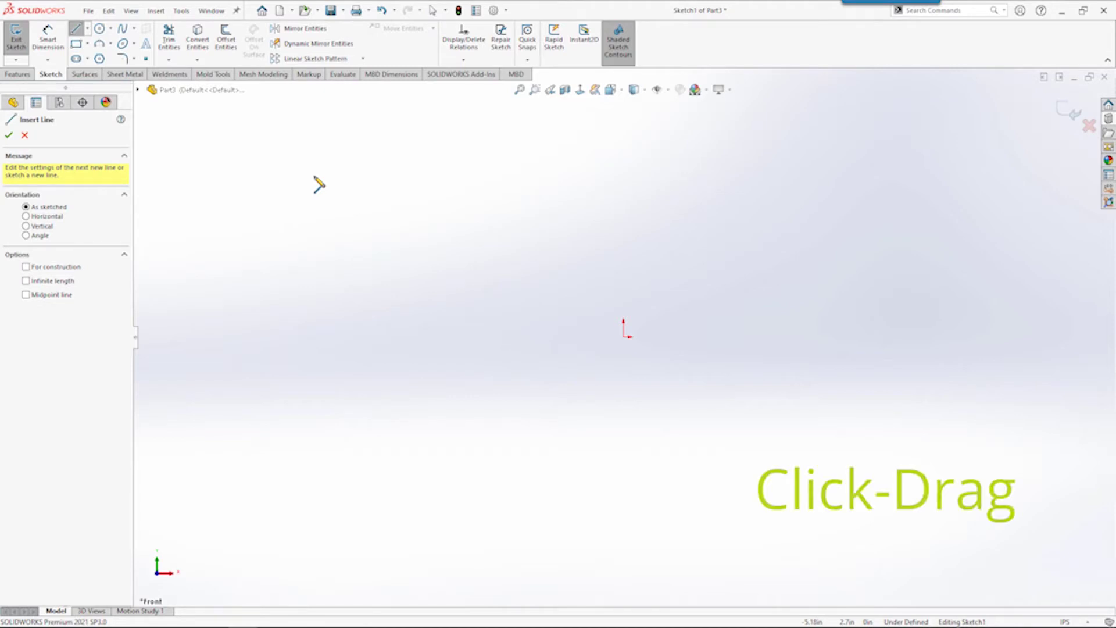
mouse_move(315, 176)
left_mouse_down()
mouse_move(466, 176)
mouse_move(449, 156)
mouse_move(478, 235)
left_mouse_up()
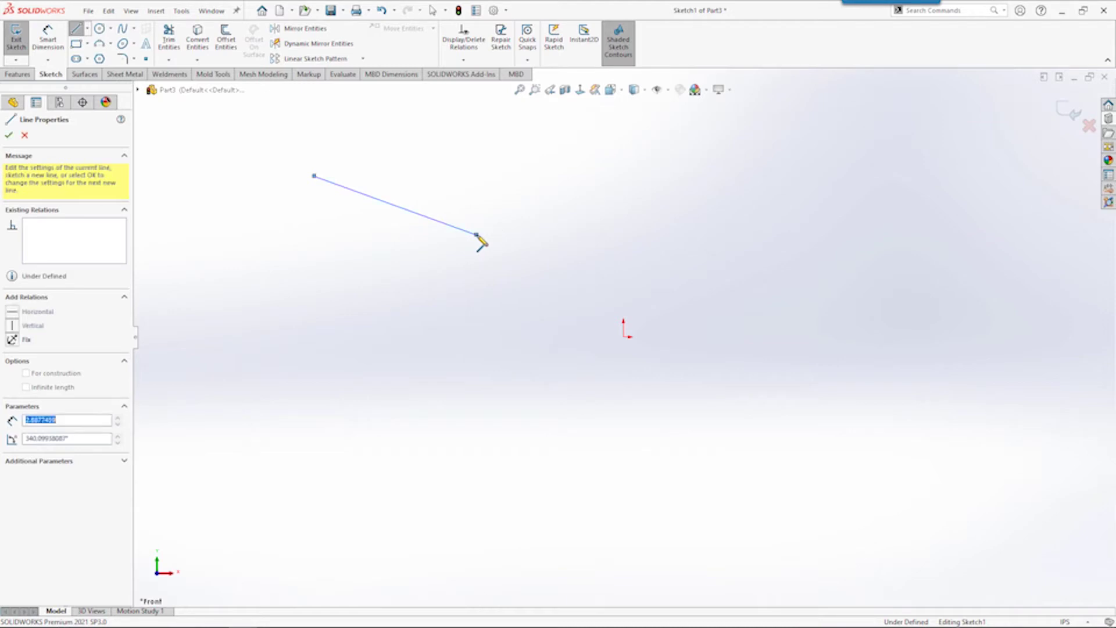
left_click_drag(259, 281, 418, 322)
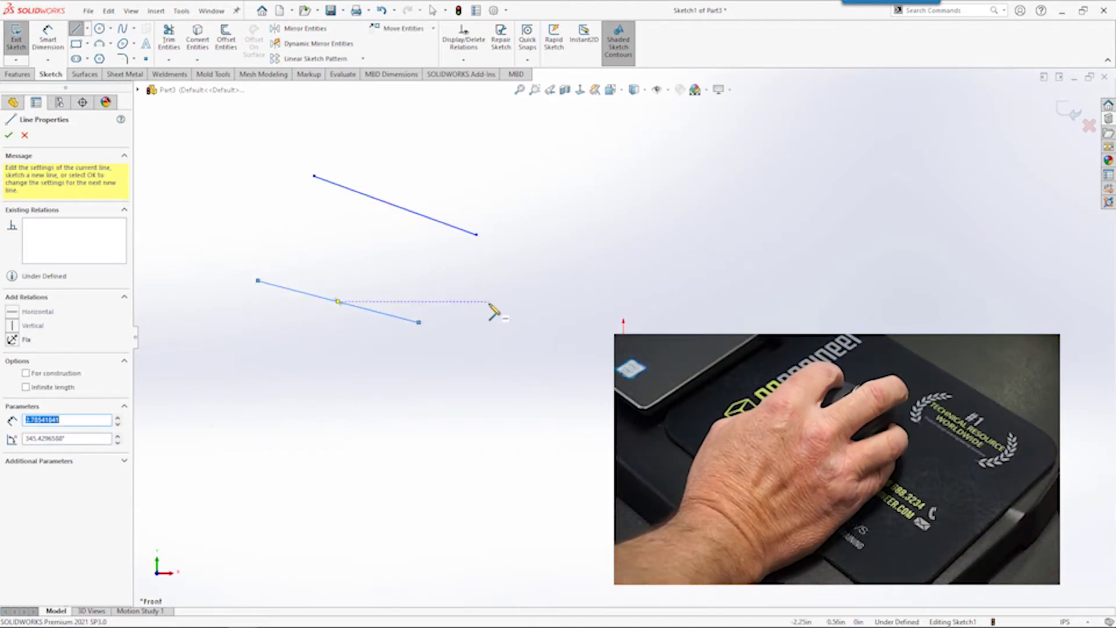
- Sketch a line about 1.14 in long ending at the upper line's lower endpoint, plus a separate sloping line about 2.84 in long above the origin
mouse_move(490, 301)
left_mouse_down()
mouse_move(524, 272)
mouse_move(531, 251)
mouse_move(514, 251)
left_mouse_up()
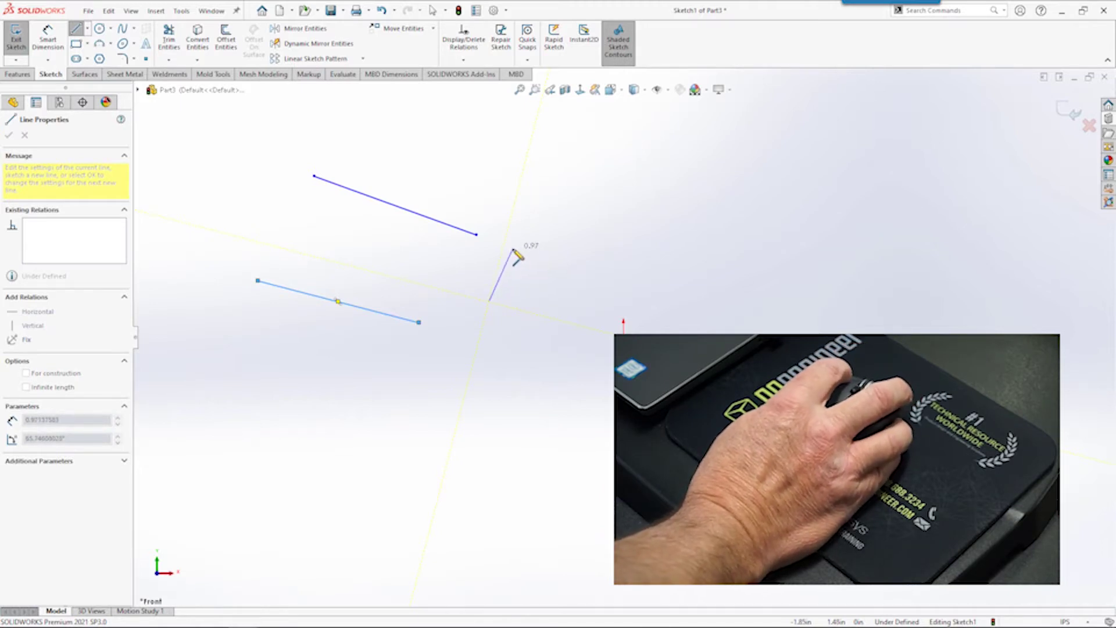
mouse_move(514, 250)
left_mouse_down()
mouse_move(490, 240)
mouse_move(550, 333)
mouse_move(557, 302)
left_mouse_up()
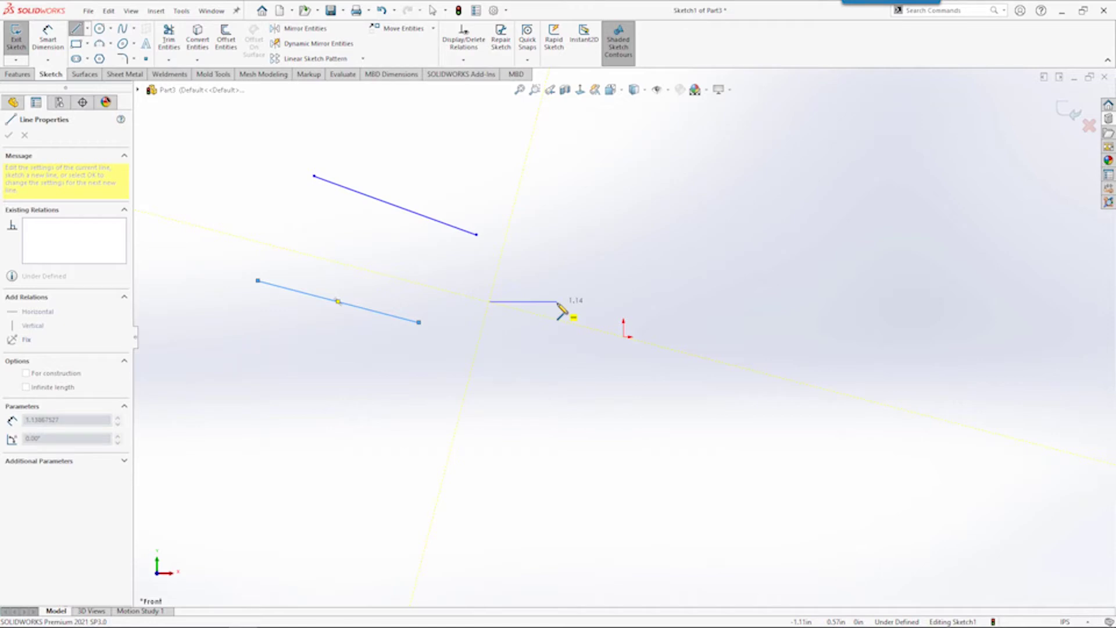
mouse_move(557, 301)
left_mouse_down()
mouse_move(531, 294)
mouse_move(544, 283)
mouse_move(550, 235)
left_mouse_up()
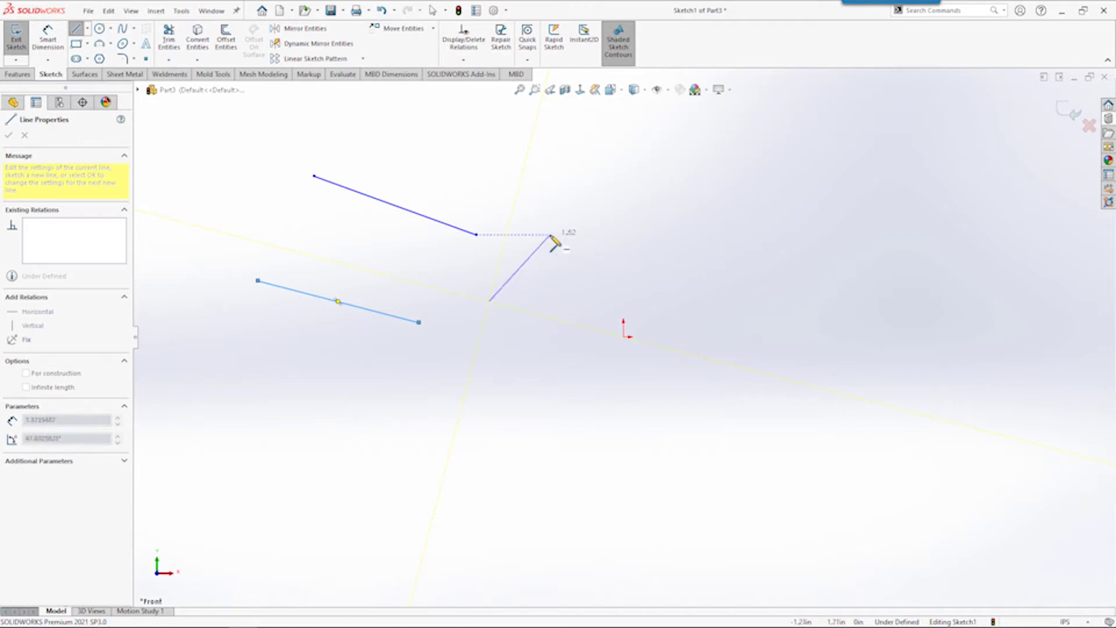
left_click_drag(550, 235, 478, 235)
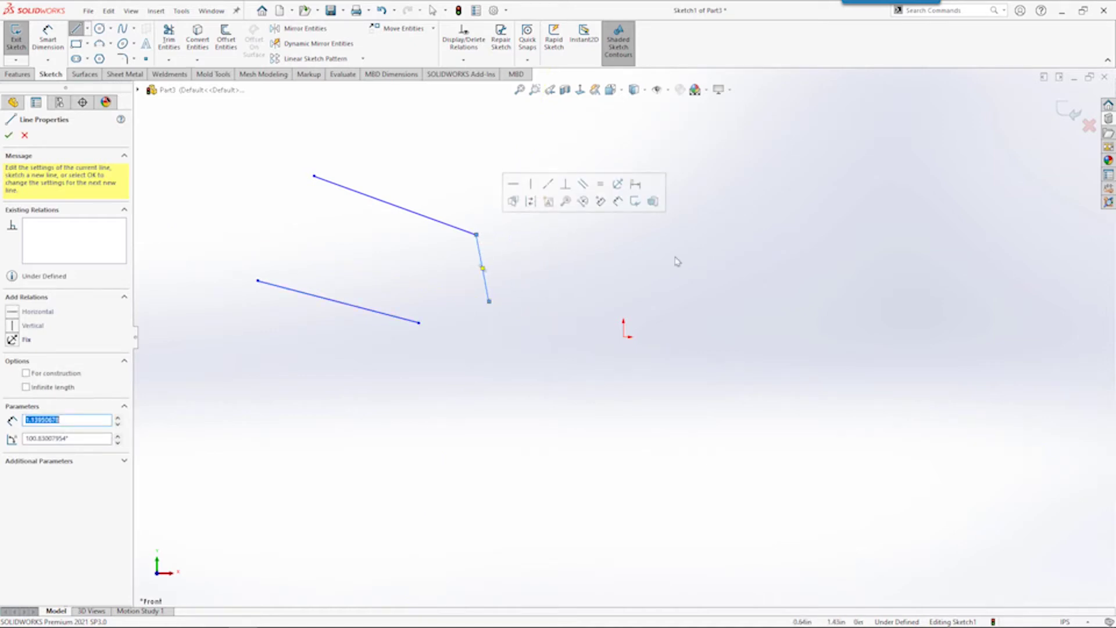
mouse_move(670, 268)
left_mouse_down()
mouse_move(439, 190)
mouse_move(395, 206)
mouse_move(409, 212)
mouse_move(394, 206)
mouse_move(541, 204)
mouse_move(517, 197)
left_mouse_up()
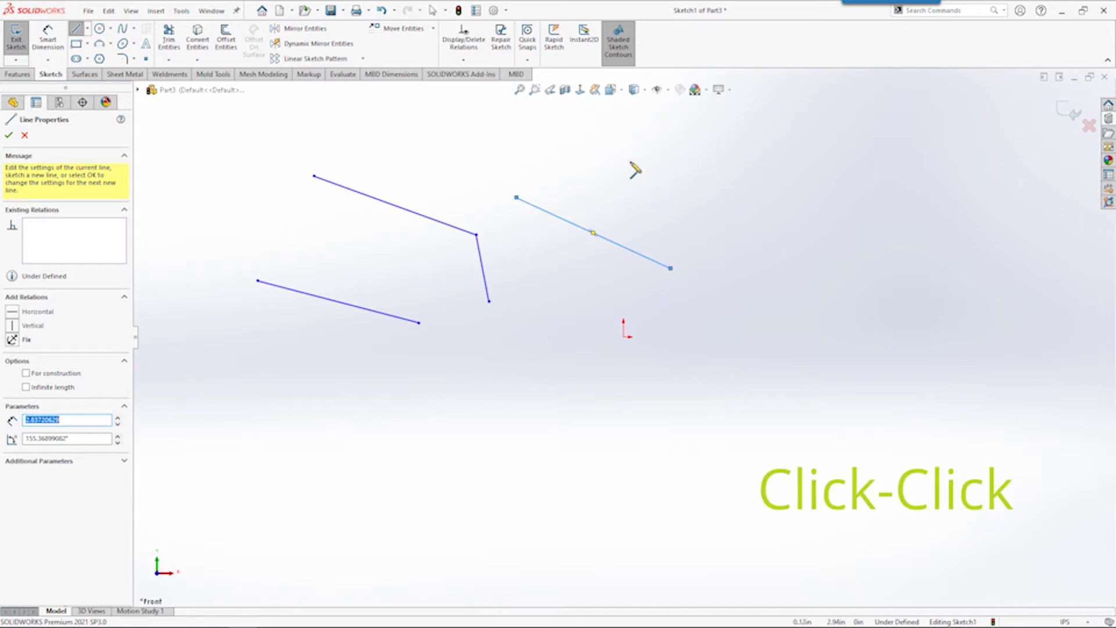
- Sketch an open chain of five connected lines clockwise around the origin, leaving its upper-left side open, and end the Line command
left_click(593, 153)
left_click(836, 145)
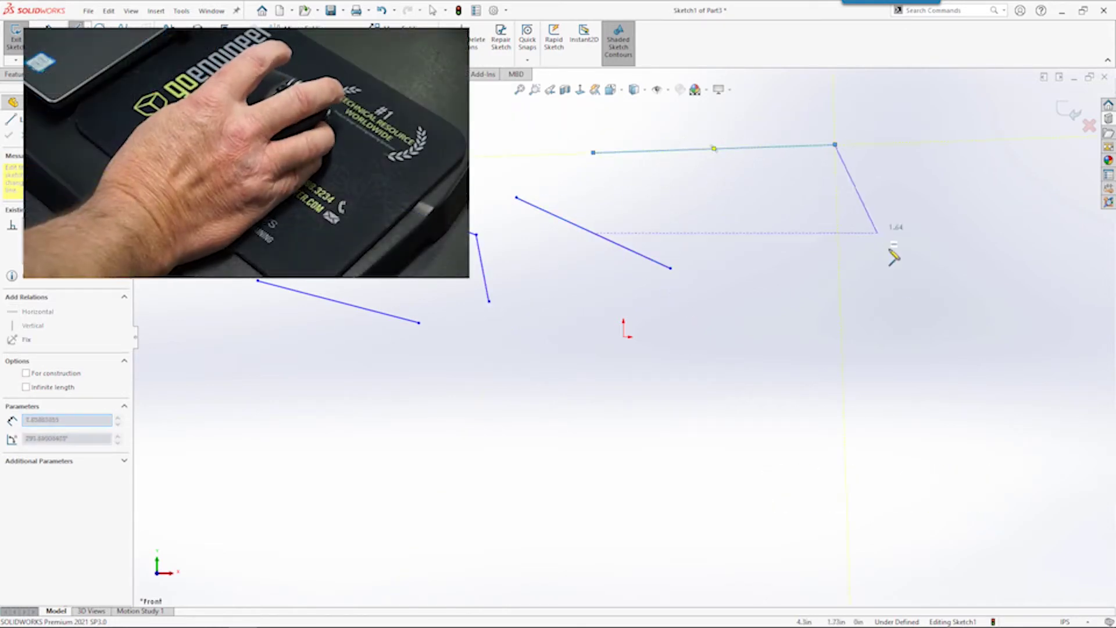
left_click(940, 314)
left_click(786, 468)
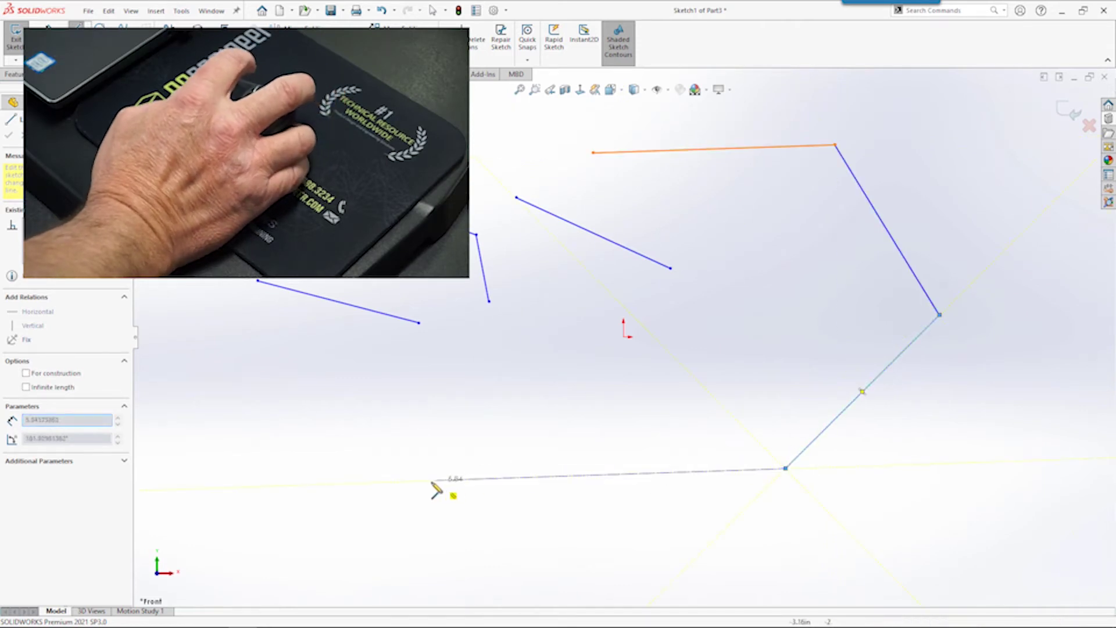
left_click(424, 480)
left_click(544, 281)
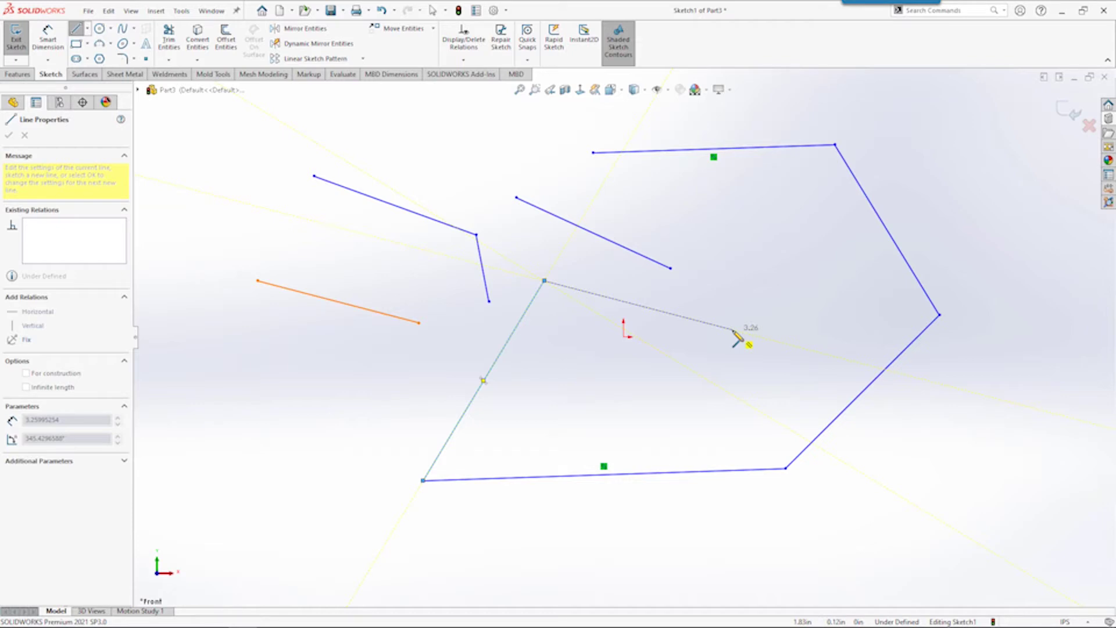
key("Escape")
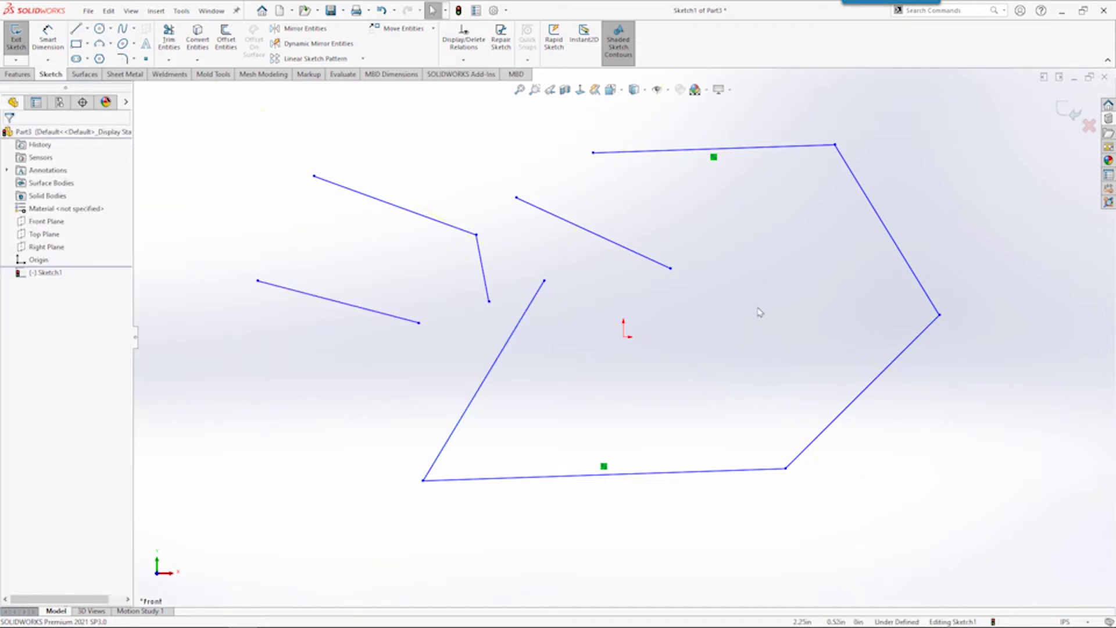
- Sketch a second open chain of four connected lines clockwise around the outside of the first chain
left_click(76, 29)
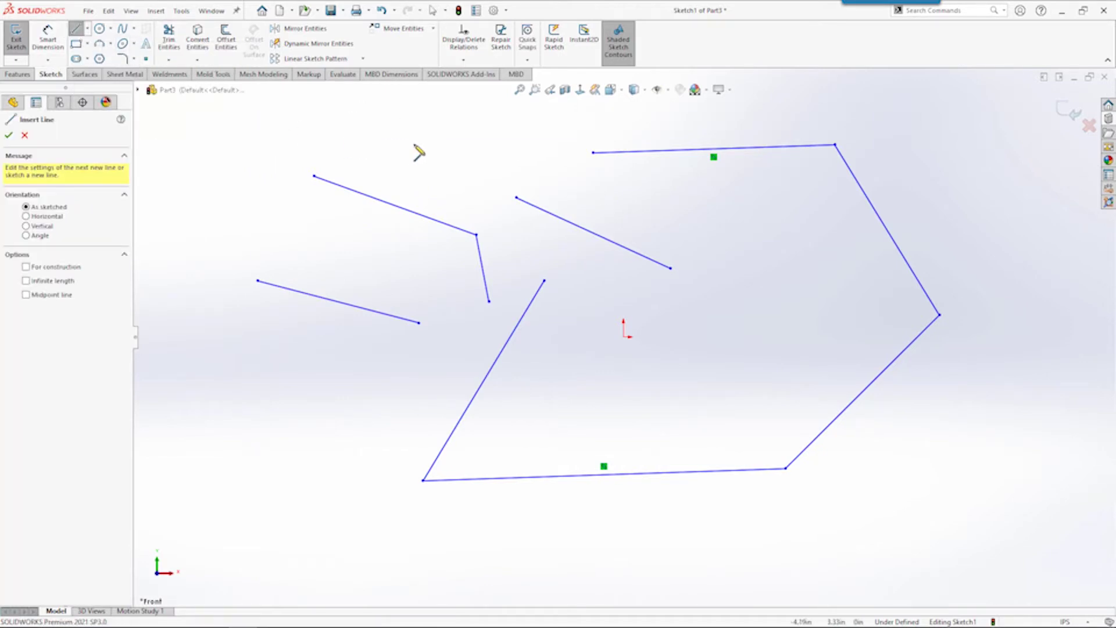
left_click(527, 122)
left_click(916, 106)
left_click(1003, 298)
left_click(841, 559)
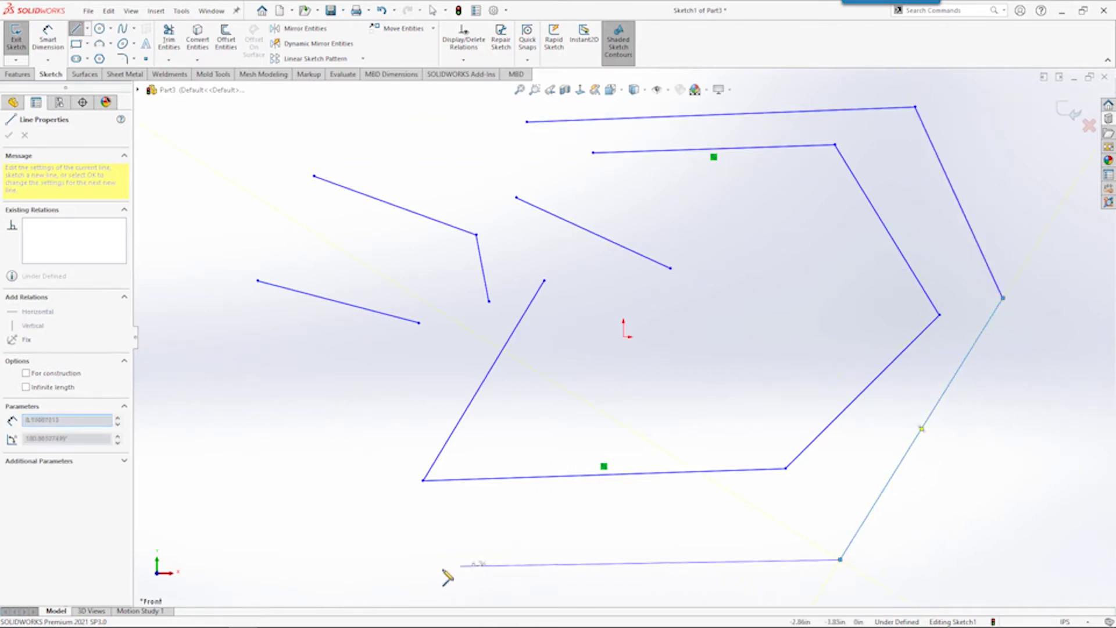
left_click(398, 571)
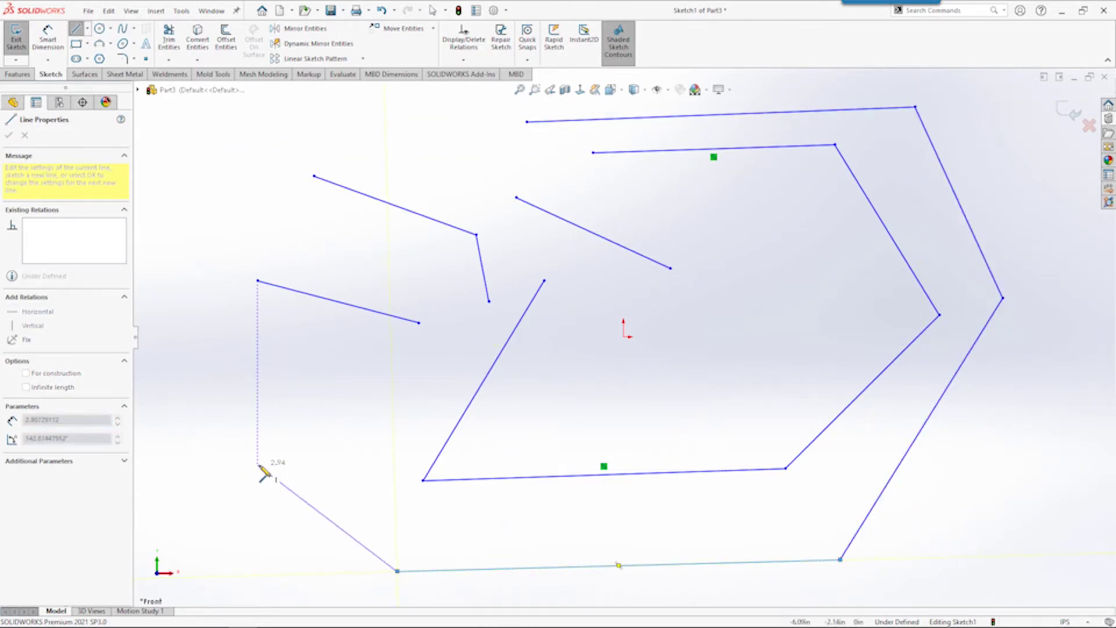
key("Escape")
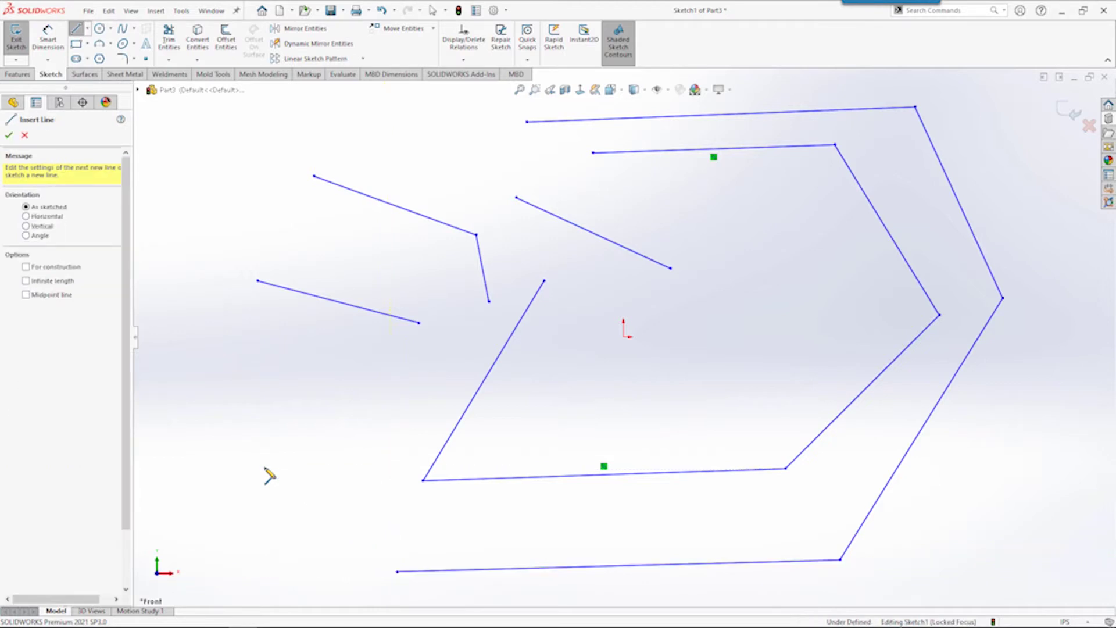
- Sketch a closed four-sided line profile left of the chains, with its first two sides perpendicular to each other
left_click(220, 499)
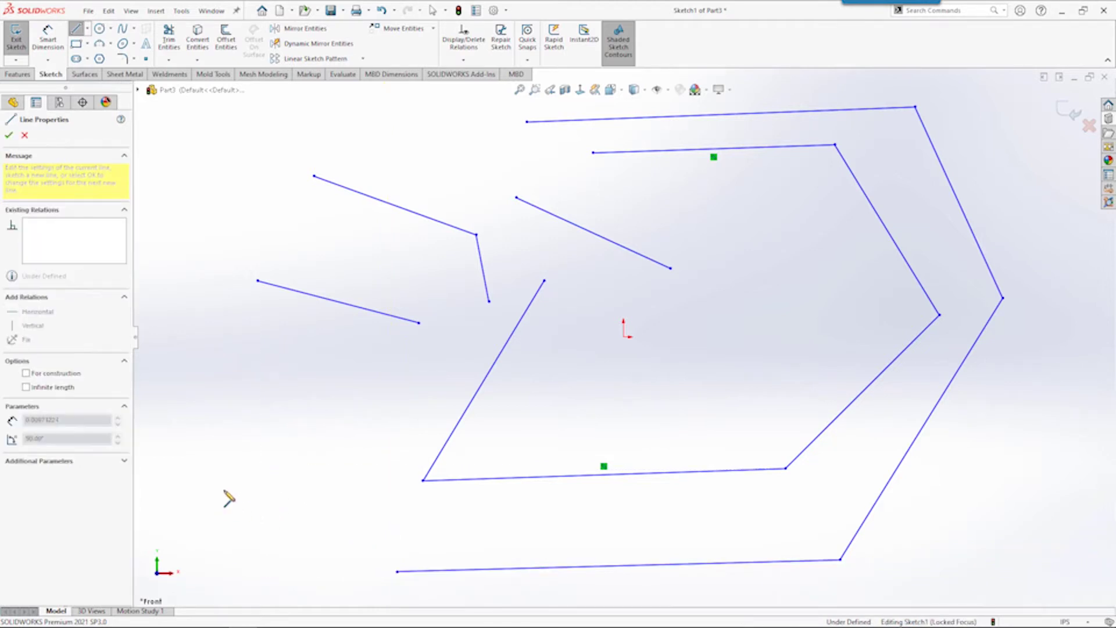
left_click(310, 381)
left_click(199, 299)
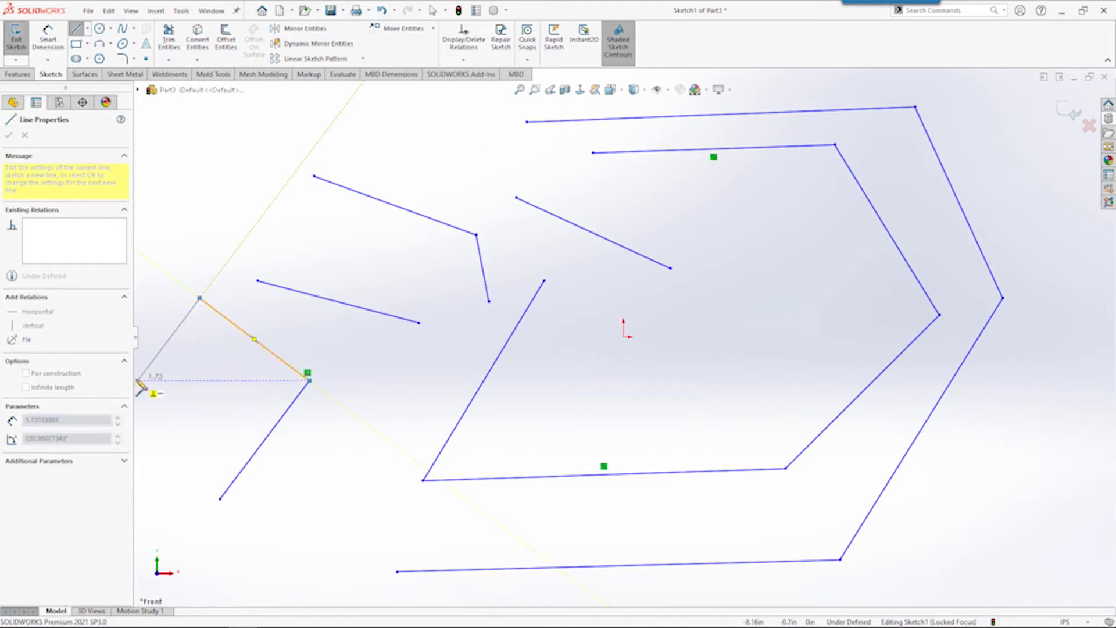
left_click(153, 401)
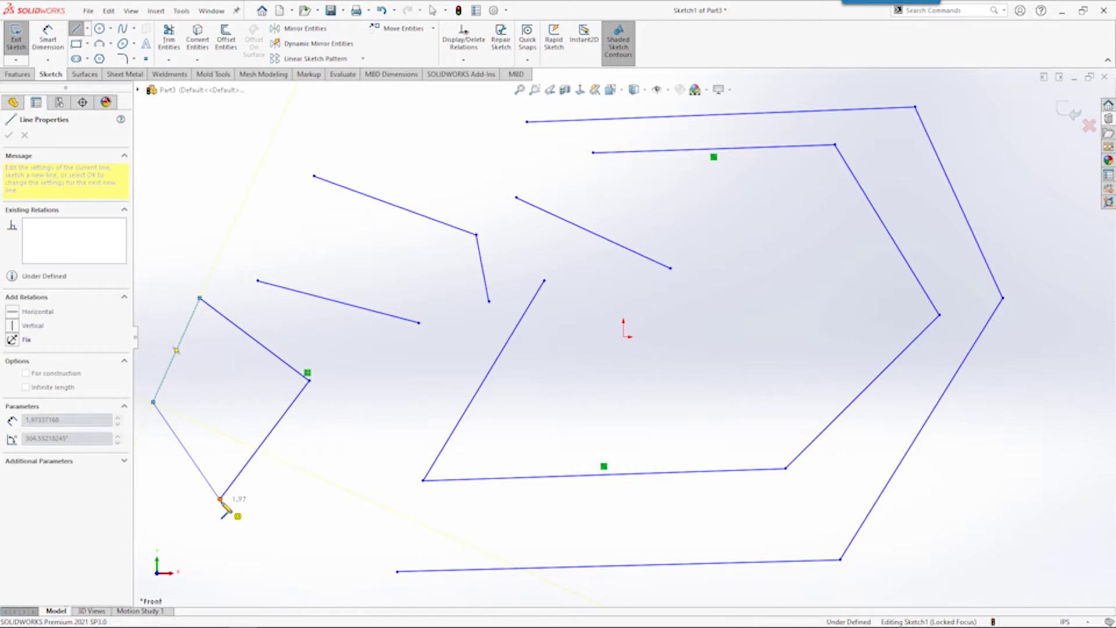
left_click(219, 499)
- Sketch an open chain of two lines between the two large chains, the first about 6.44 in long and the second rising toward the upper right
left_click(376, 529)
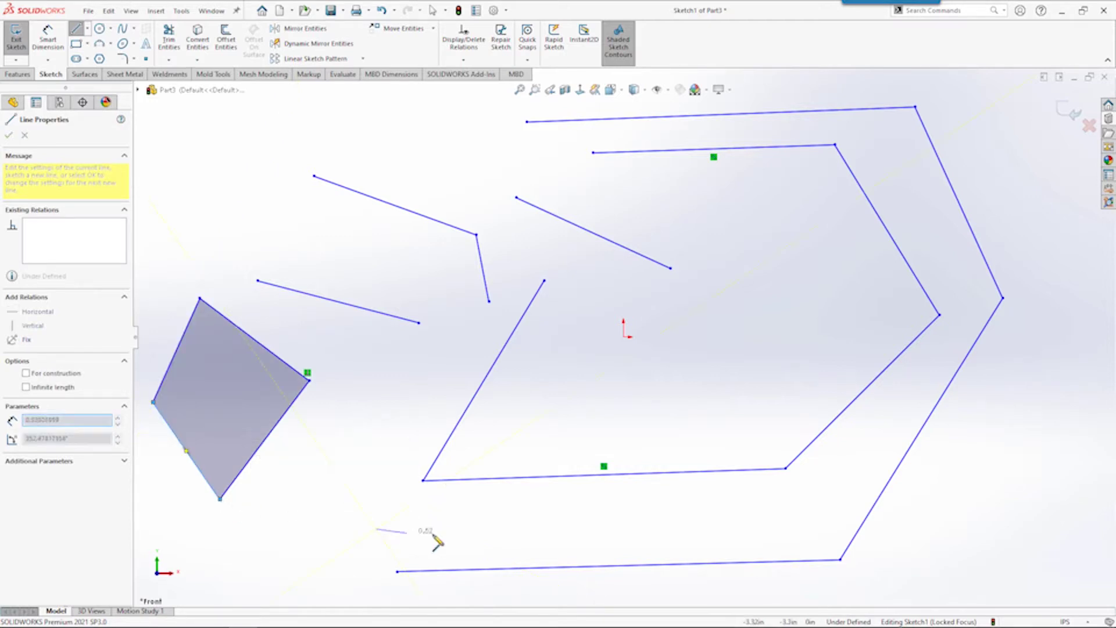
left_click(762, 519)
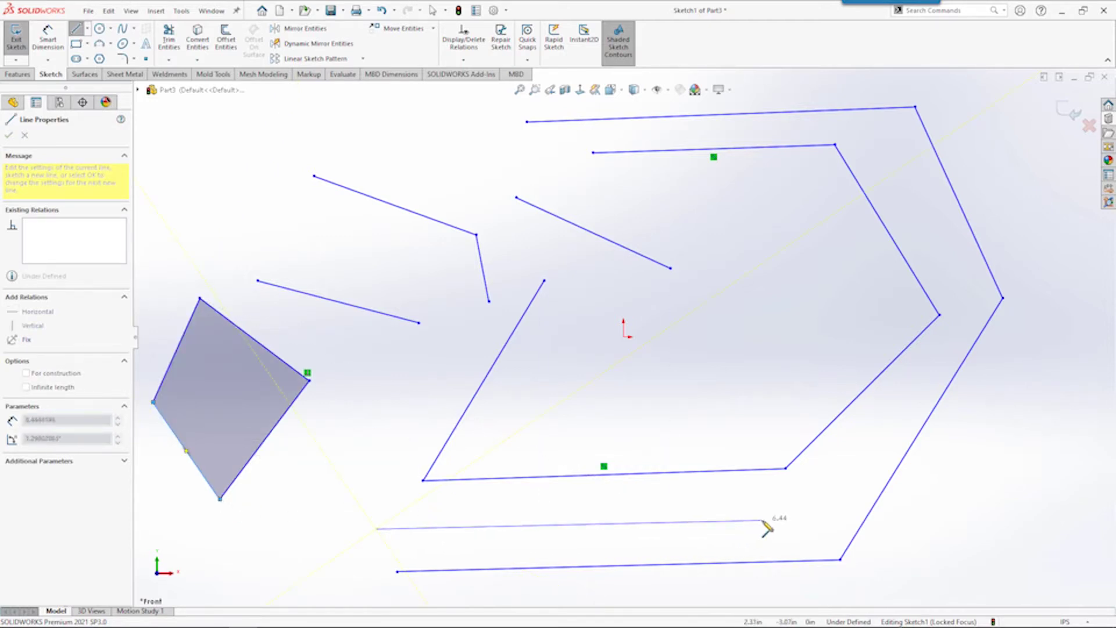
left_click(925, 377)
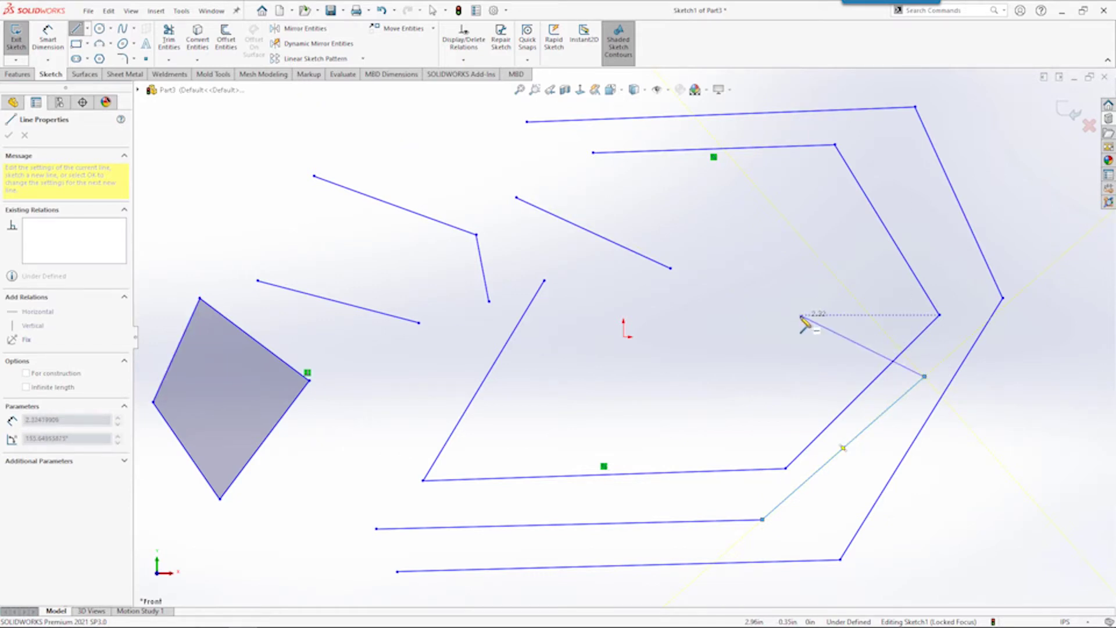
key("Escape")
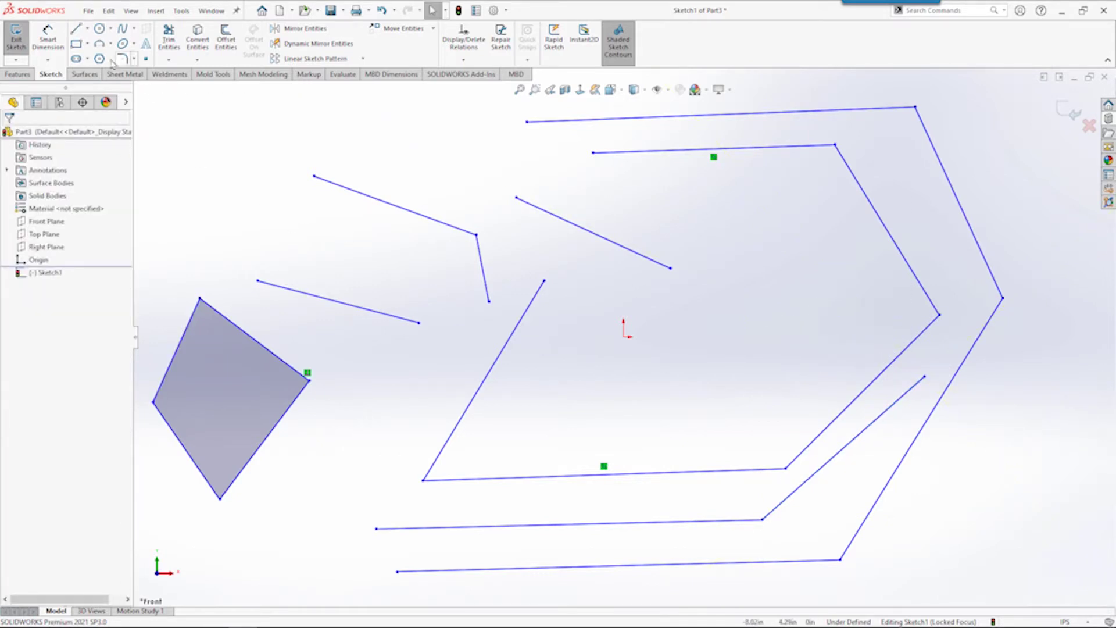
- Sketch two corner rectangles side by side above the separate lines, left of the large chains
left_click(77, 44)
left_click(200, 122)
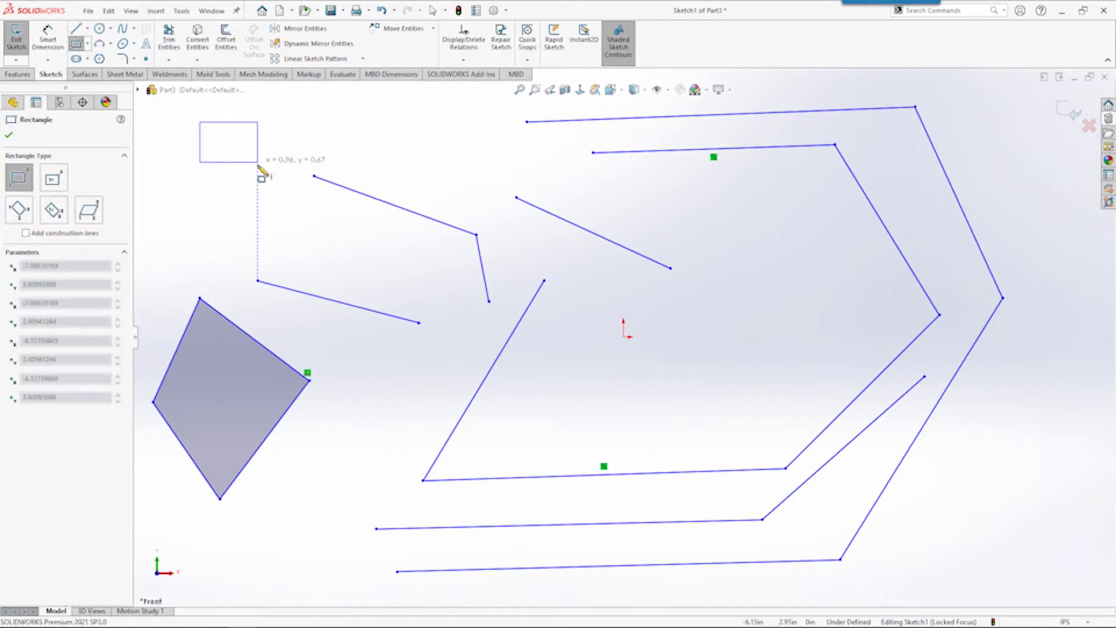
left_click(273, 176)
left_click(362, 122)
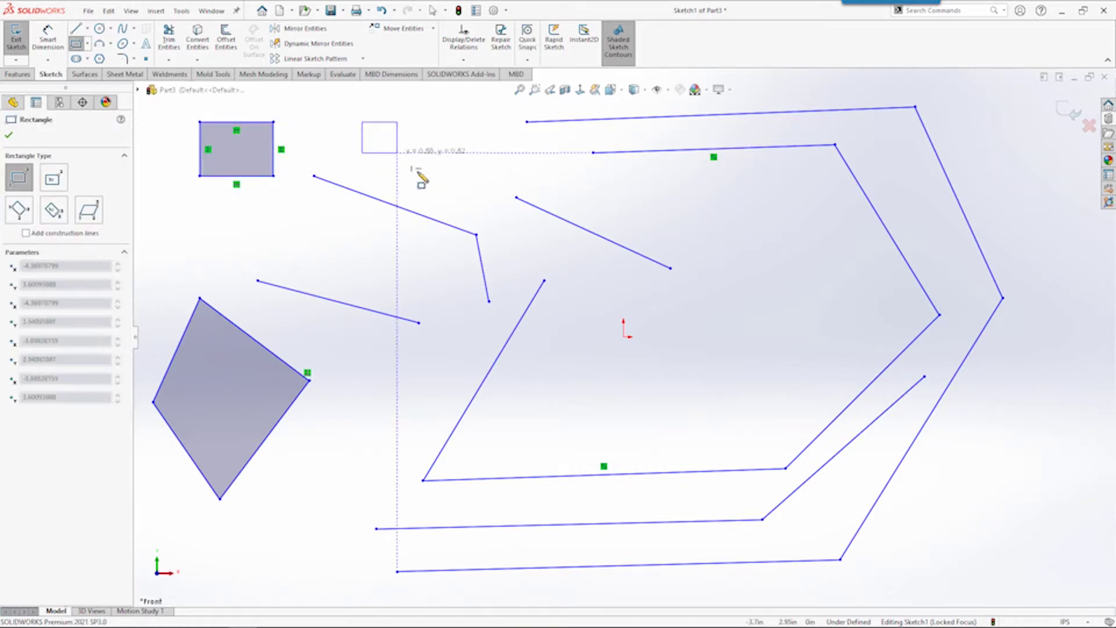
left_click(444, 187)
- Sketch two circles inside the large line chains, the upper one about 0.67 in radius and the lower one about 0.95 in radius
left_click(101, 29)
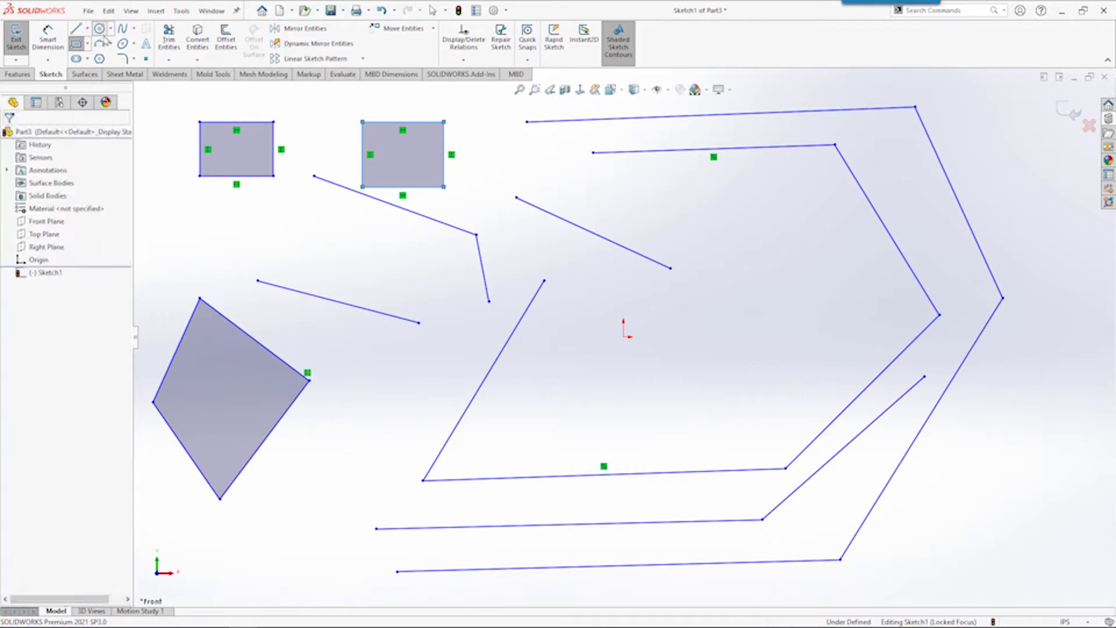
left_click(773, 245)
left_click(774, 286)
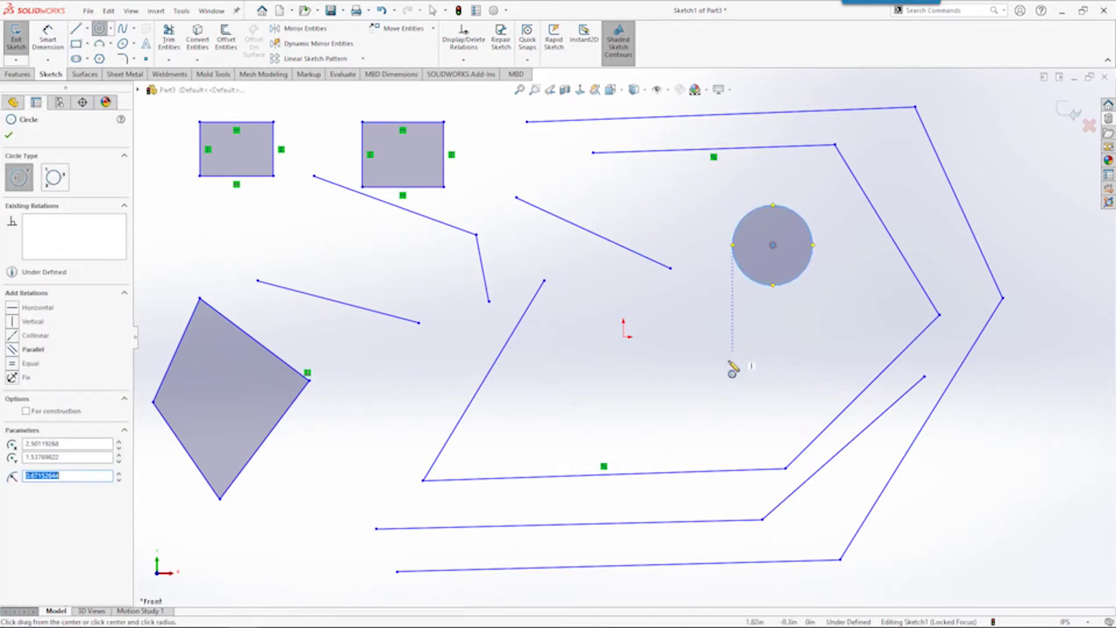
left_click(723, 366)
left_click(697, 418)
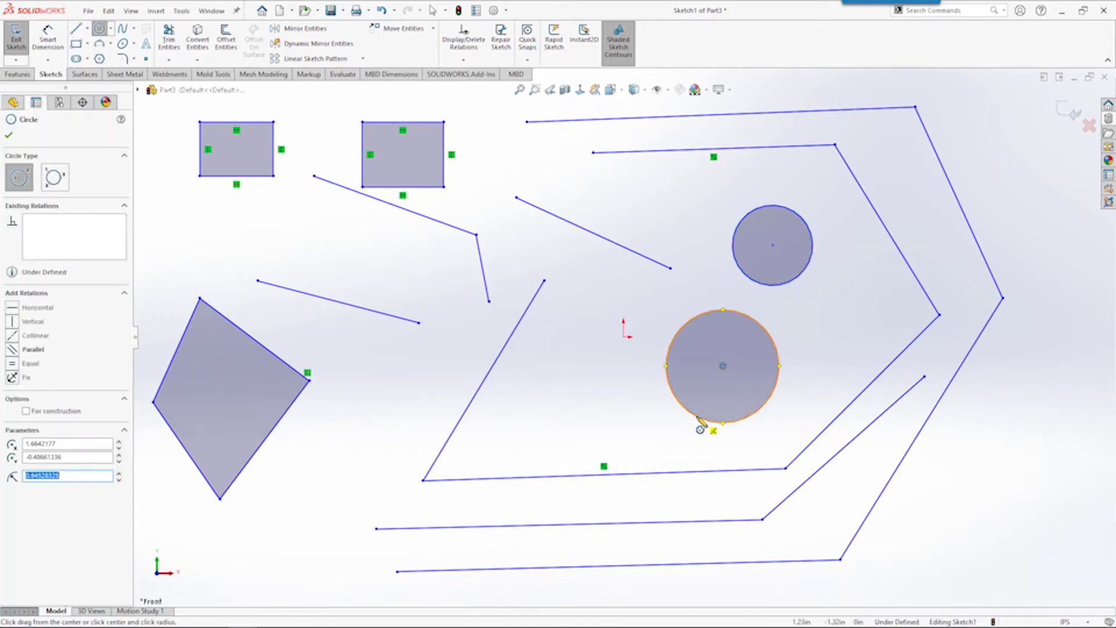
key("Escape")
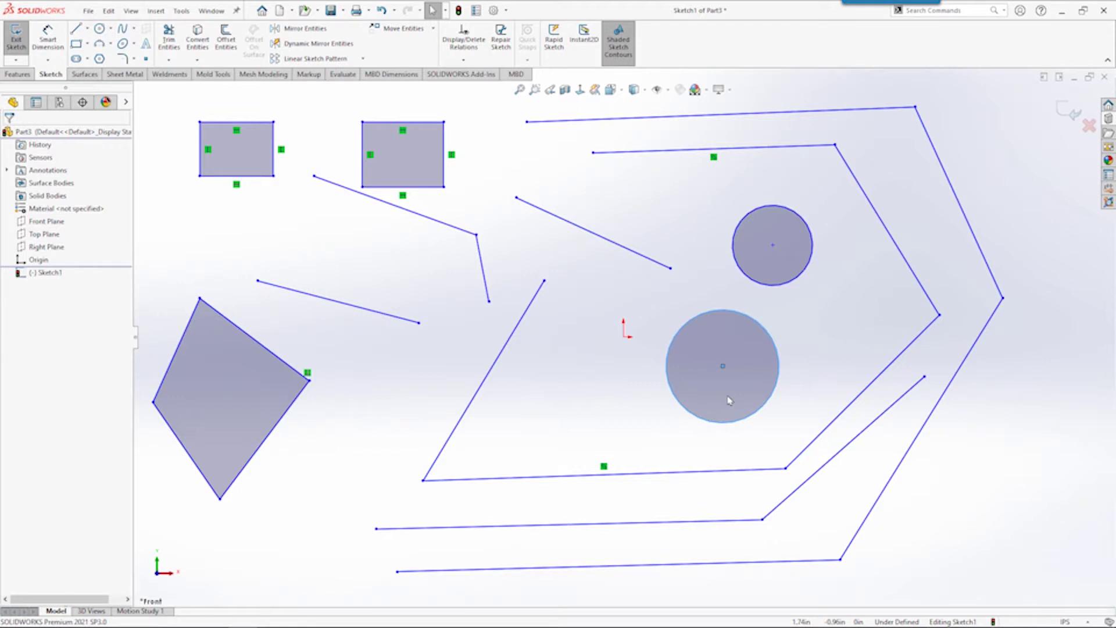
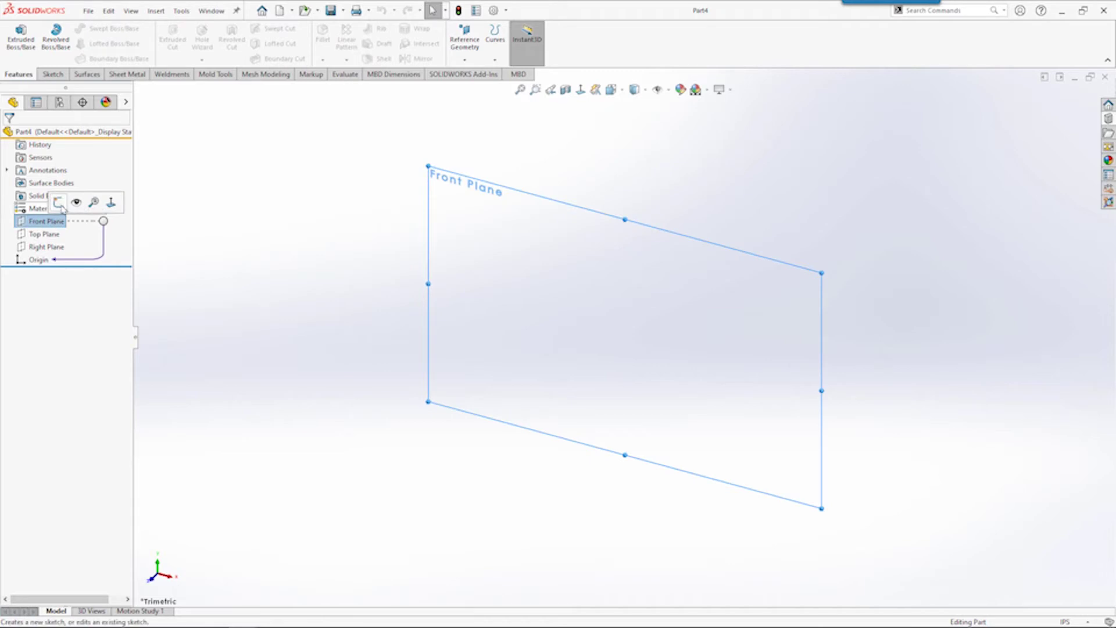
- Start a sketch on the Front Plane and draw a corner rectangle about 4.44 by 2.86 in just above the origin
left_click(59, 202)
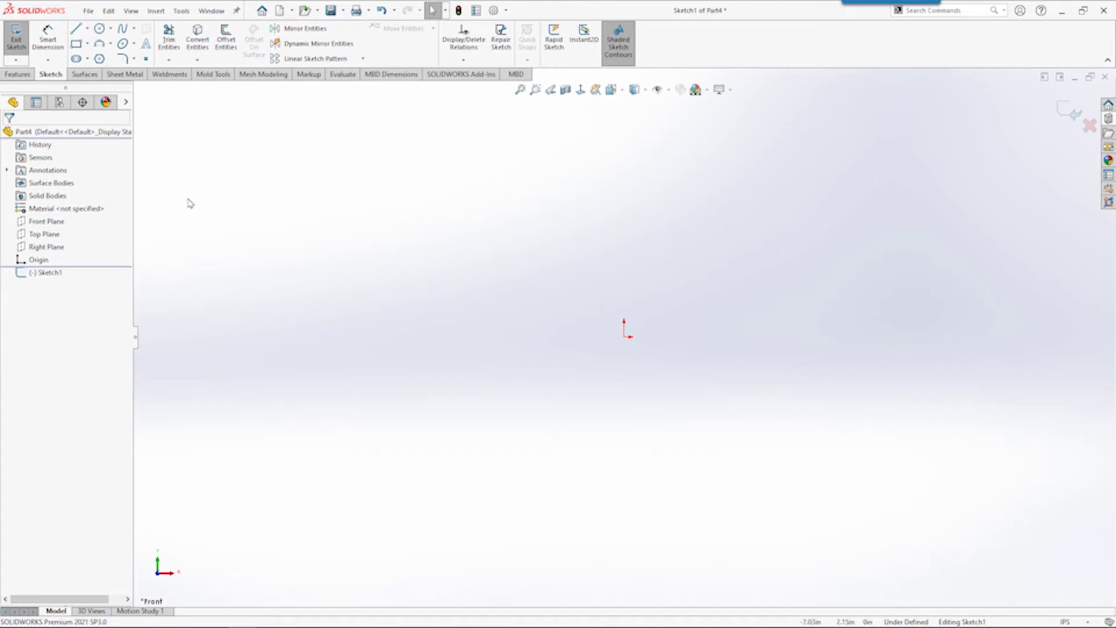
left_click(76, 44)
left_click(481, 143)
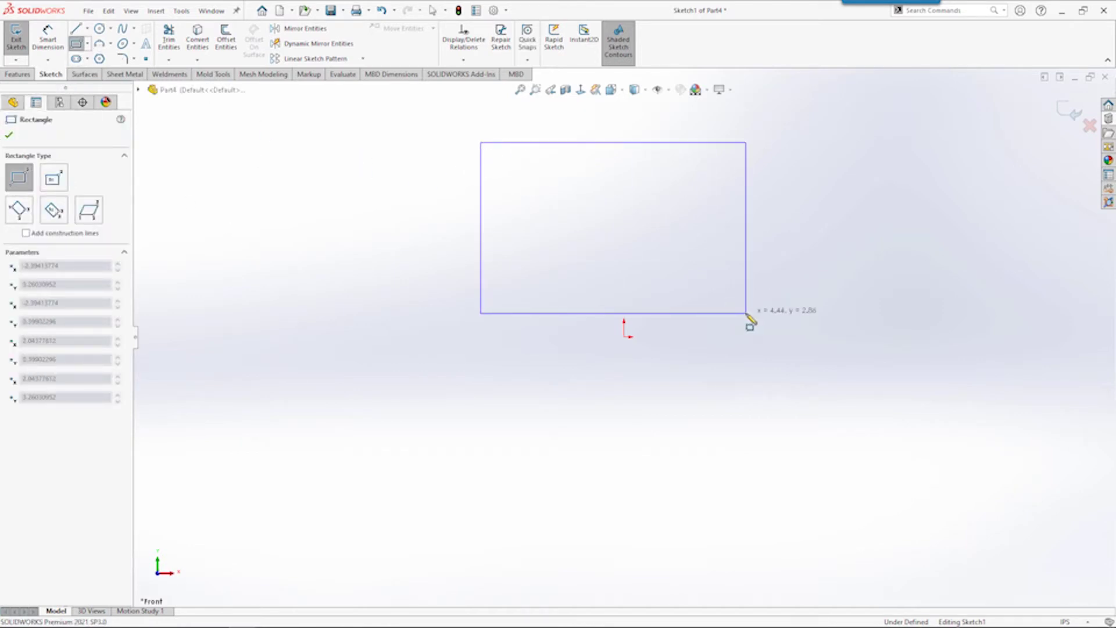
left_click(747, 314)
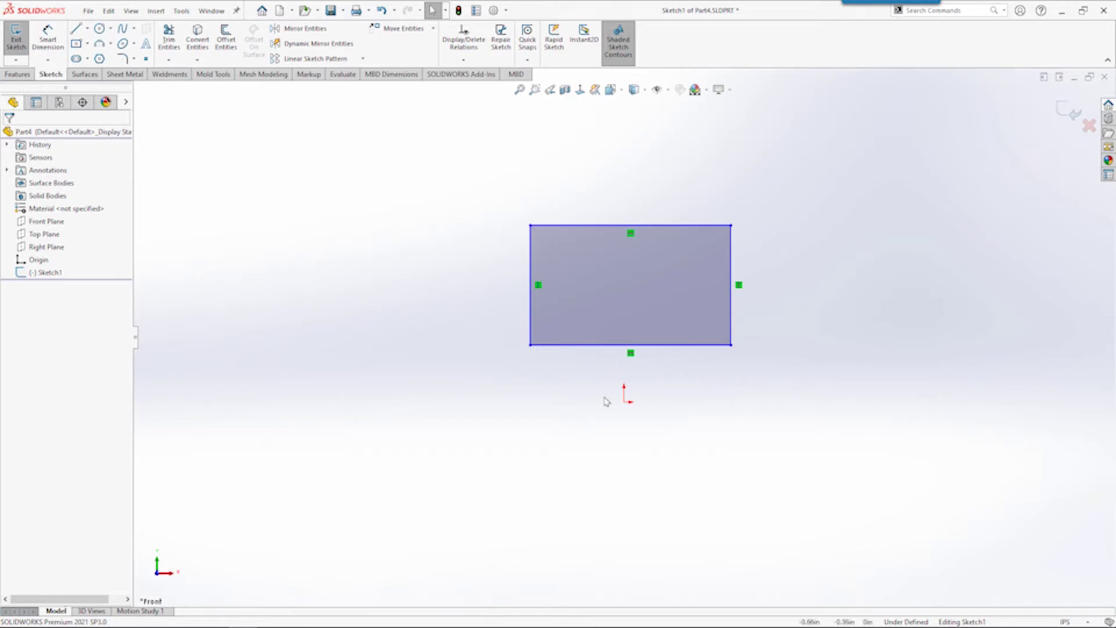
- Add a midpoint relation between the rectangle's bottom edge and the origin, and pull the left edge slightly inward
left_click(600, 346)
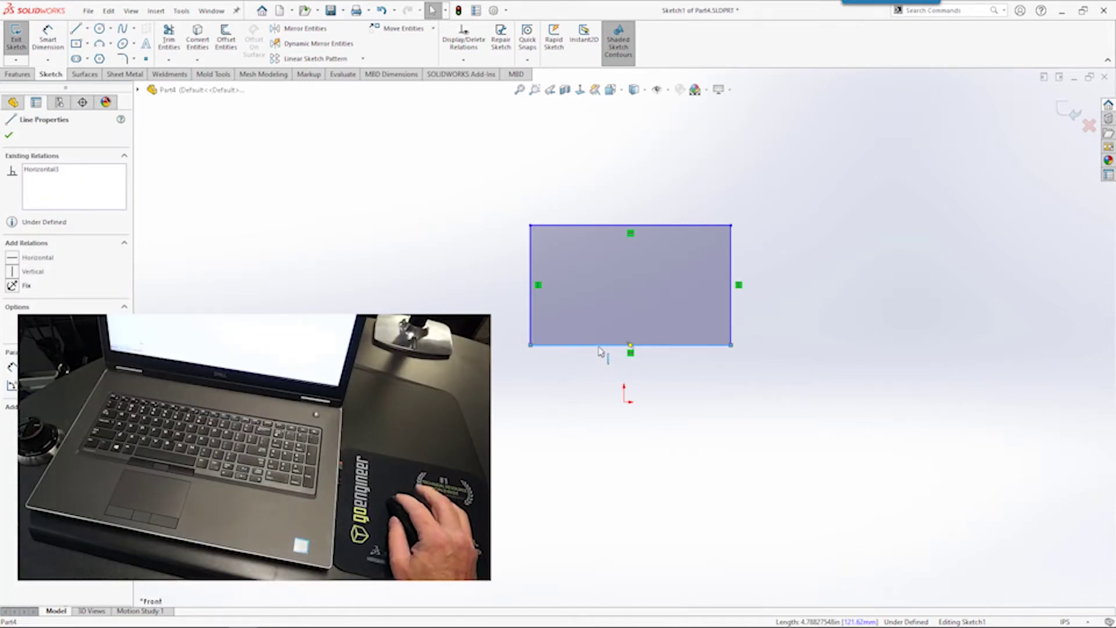
left_click(624, 402, "ctrl")
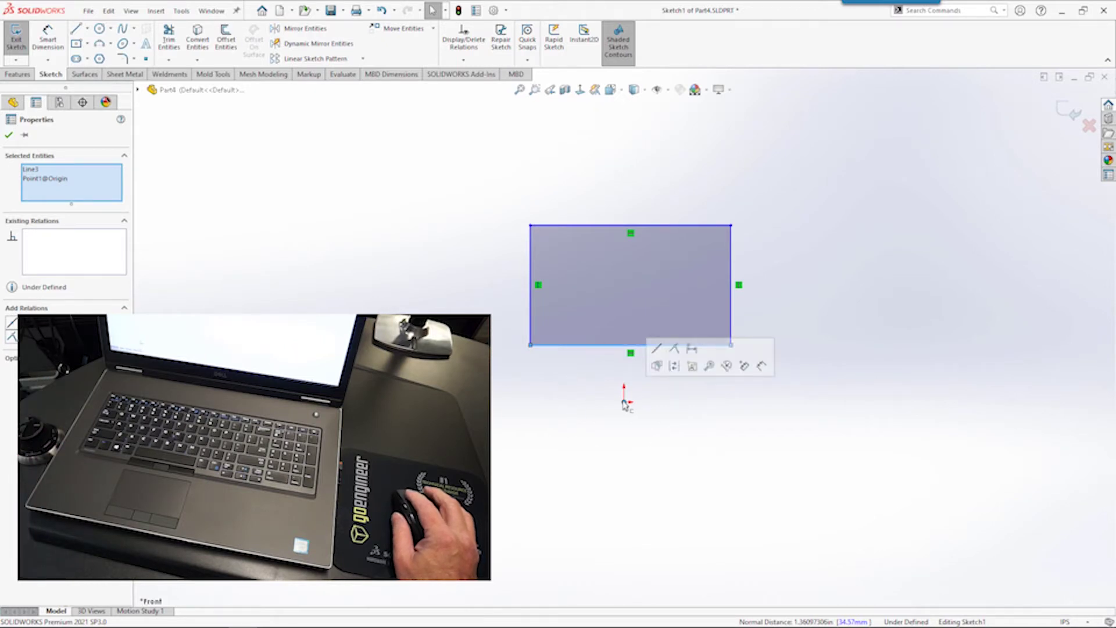
left_click(657, 350)
left_click(528, 459)
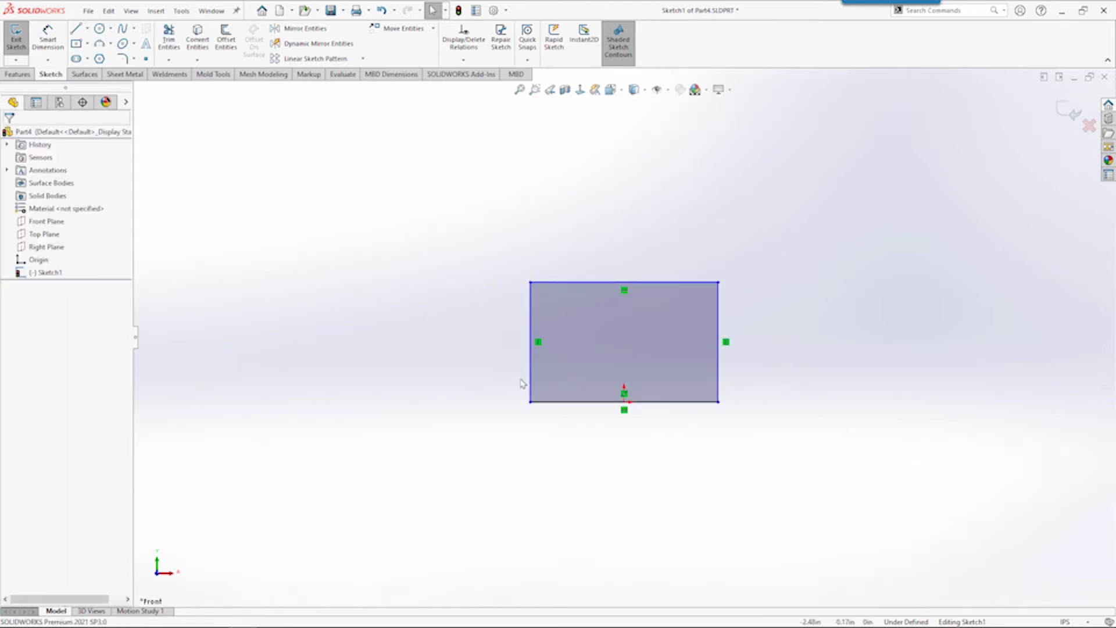
mouse_move(531, 320)
left_mouse_down()
mouse_move(439, 323)
mouse_move(538, 327)
left_mouse_up()
left_click(457, 327)
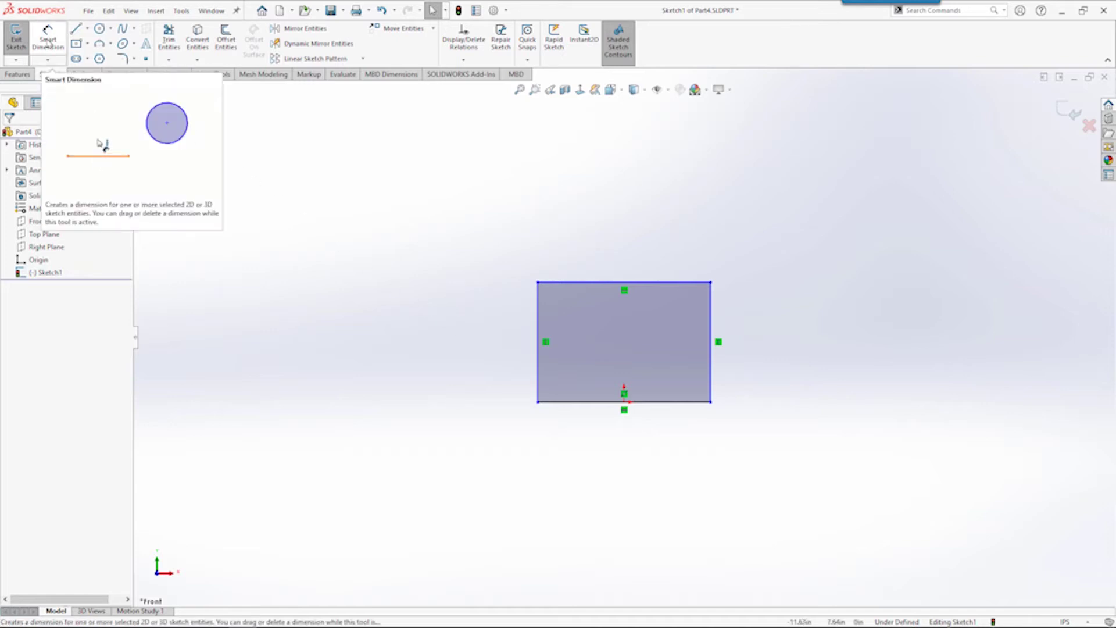
- Dimension the rectangle's left edge with Smart Dimension and set its height to 3.5 in
left_click(48, 42)
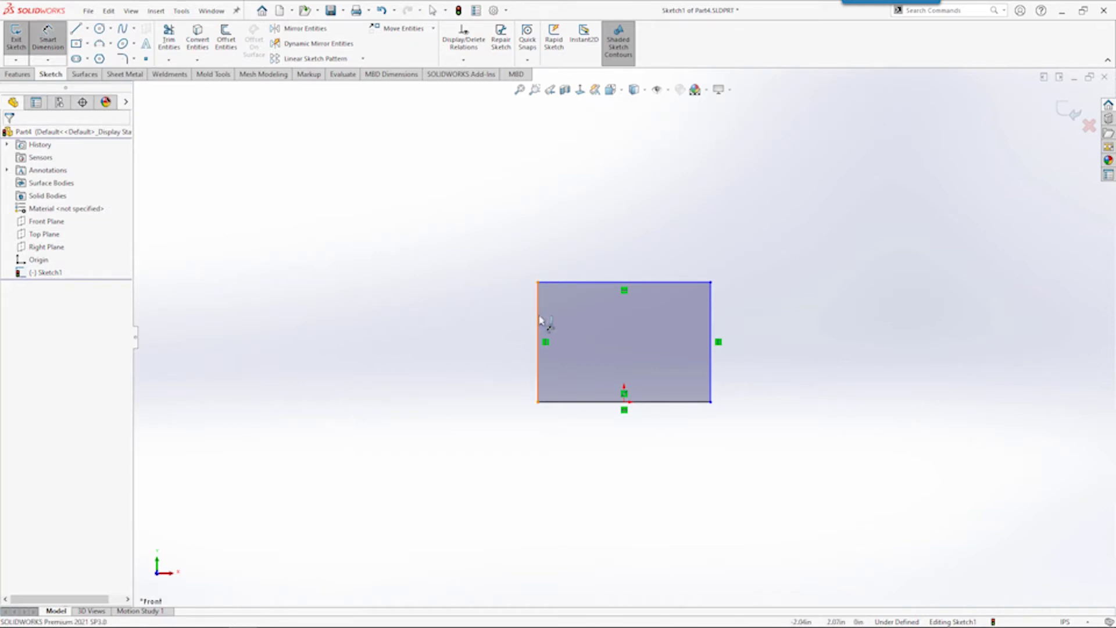
left_click(540, 320)
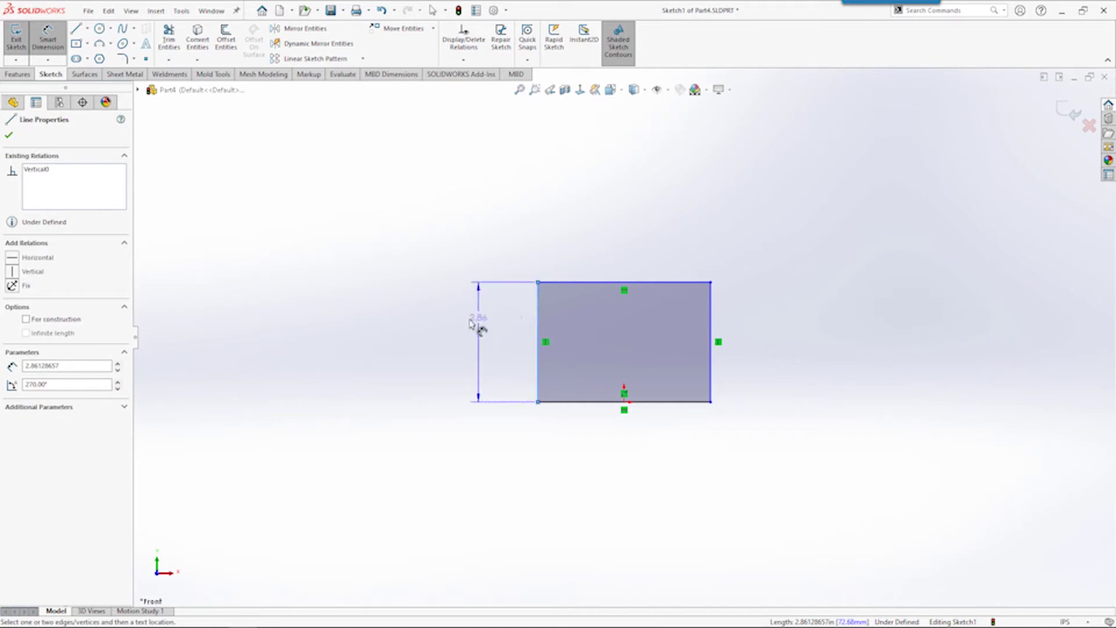
left_click(452, 336)
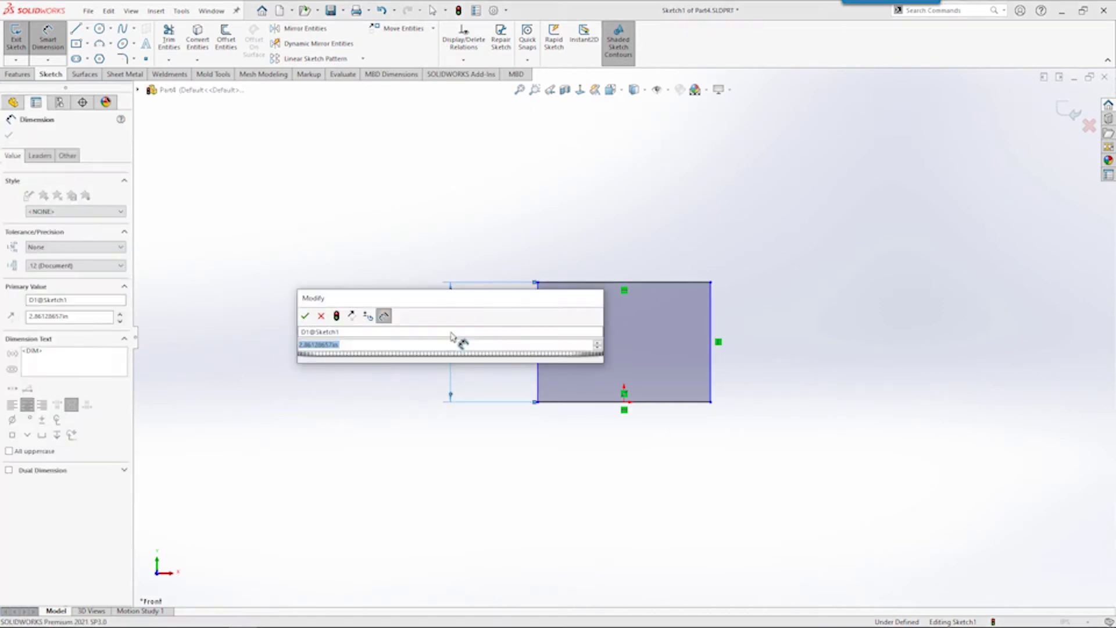
type("3.5")
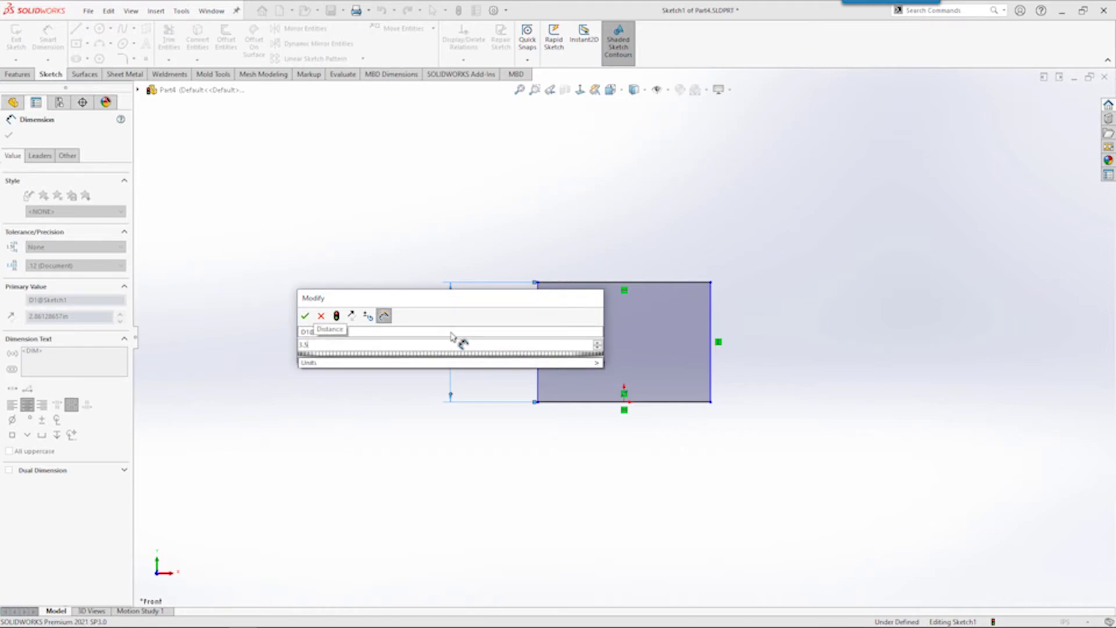
key("Return")
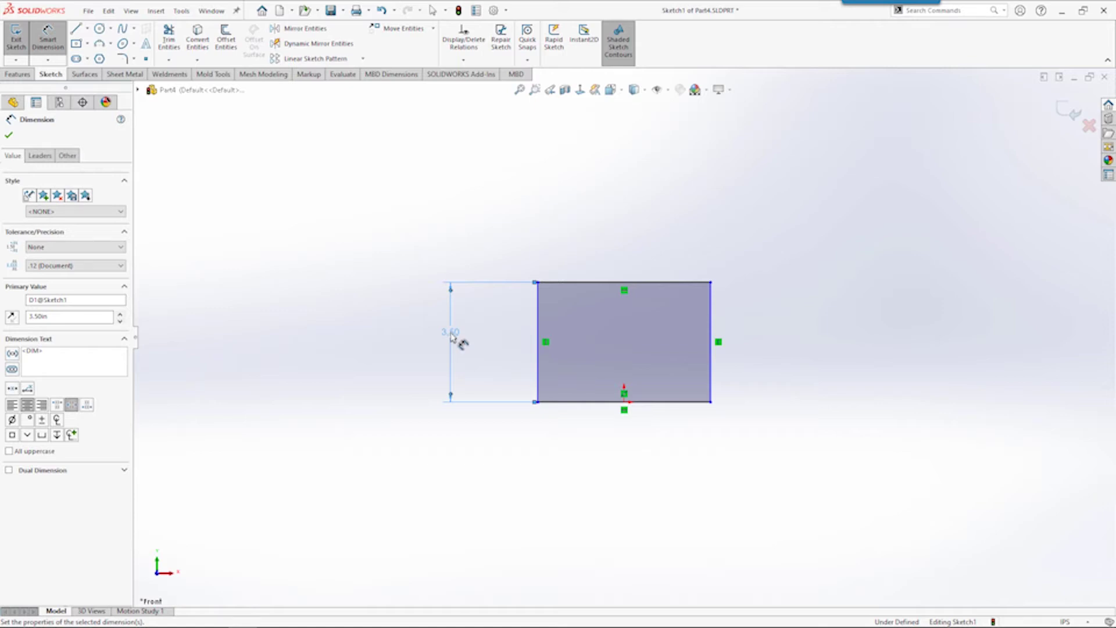
- Dimension the rectangle's bottom edge, placing the dimension below it, and set the width to 3 in
left_click(577, 404)
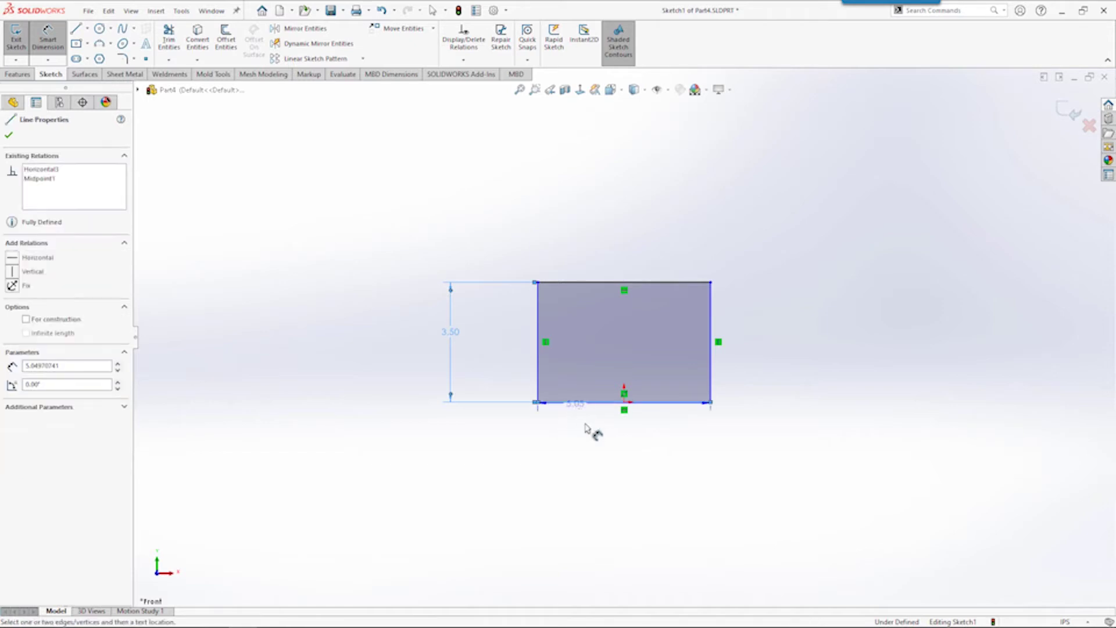
left_click(606, 466)
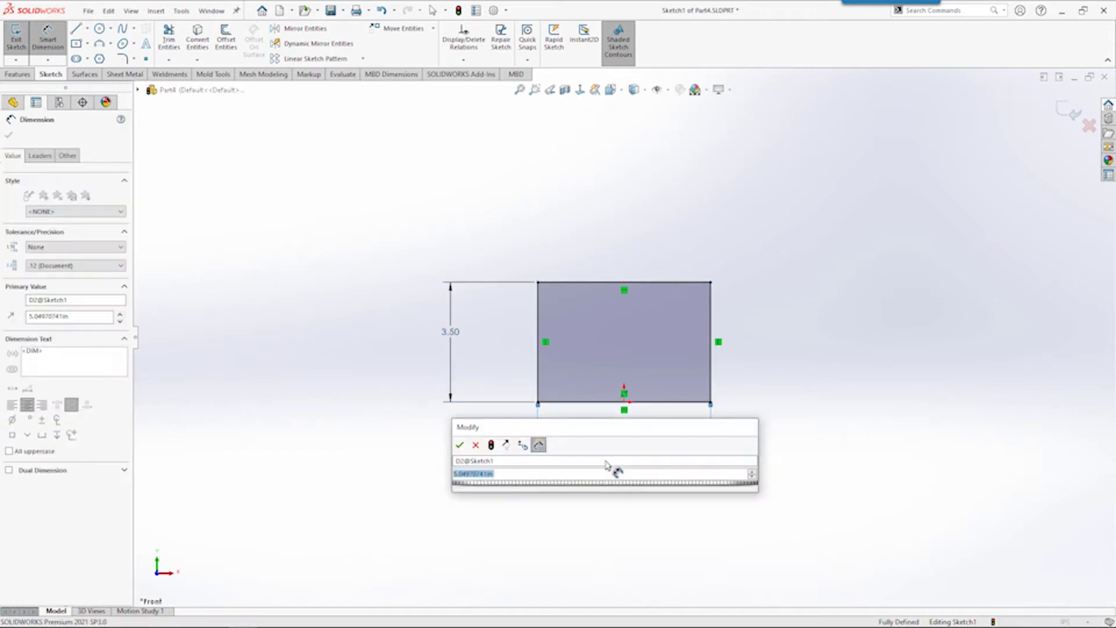
type("3")
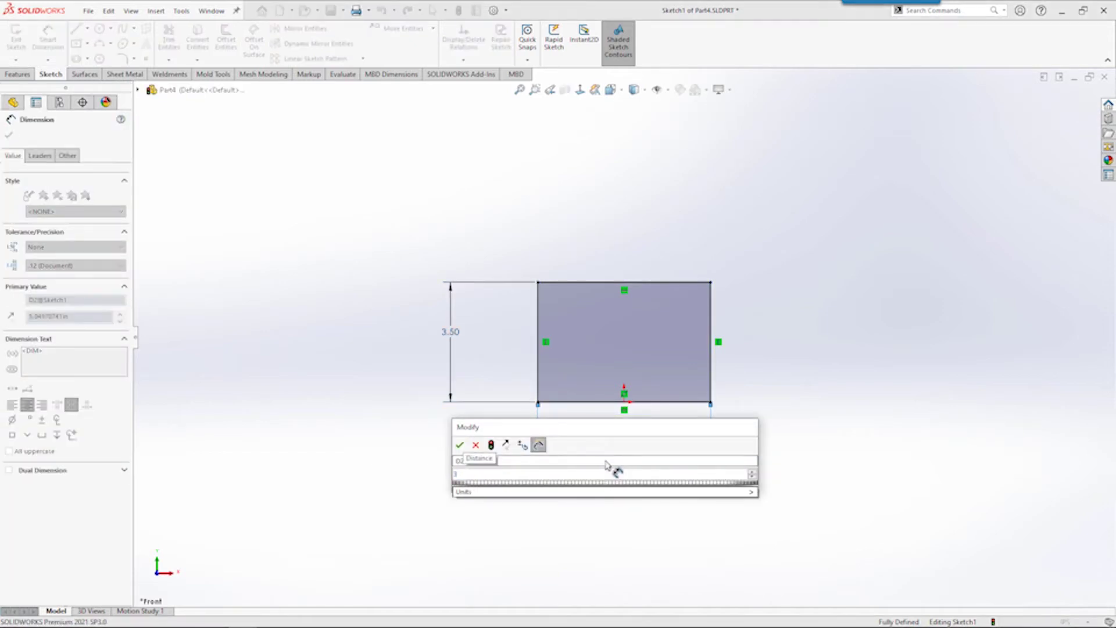
key("Return")
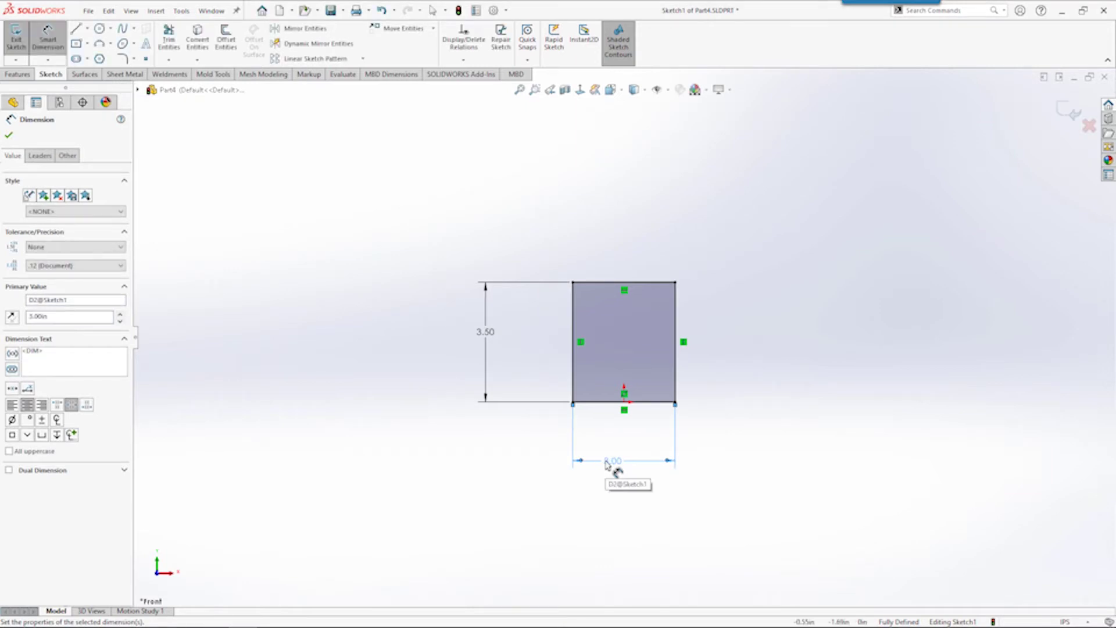
left_click(750, 445)
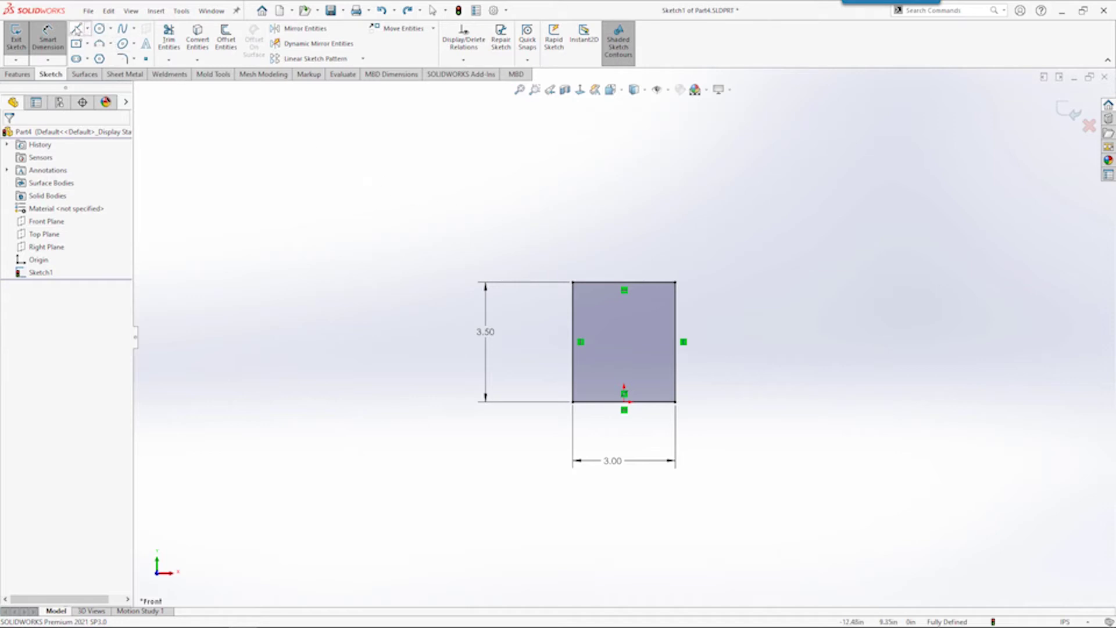
- Sketch a line about 1.34 in long from the rectangle's top-left corner, rising toward the upper right
left_click(76, 29)
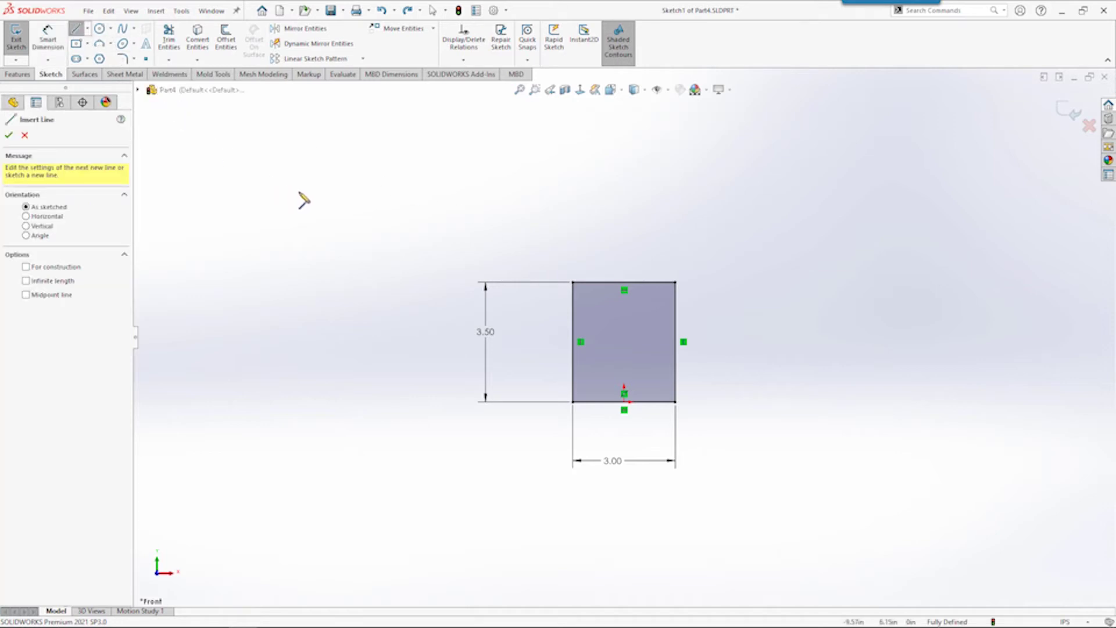
left_click(573, 282)
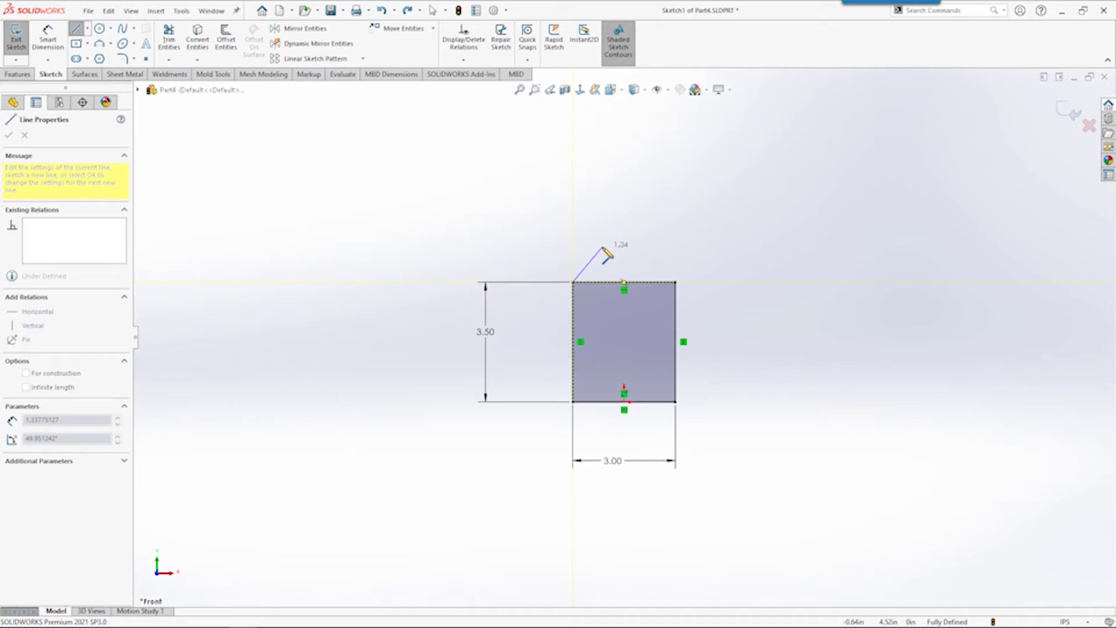
left_click(603, 247)
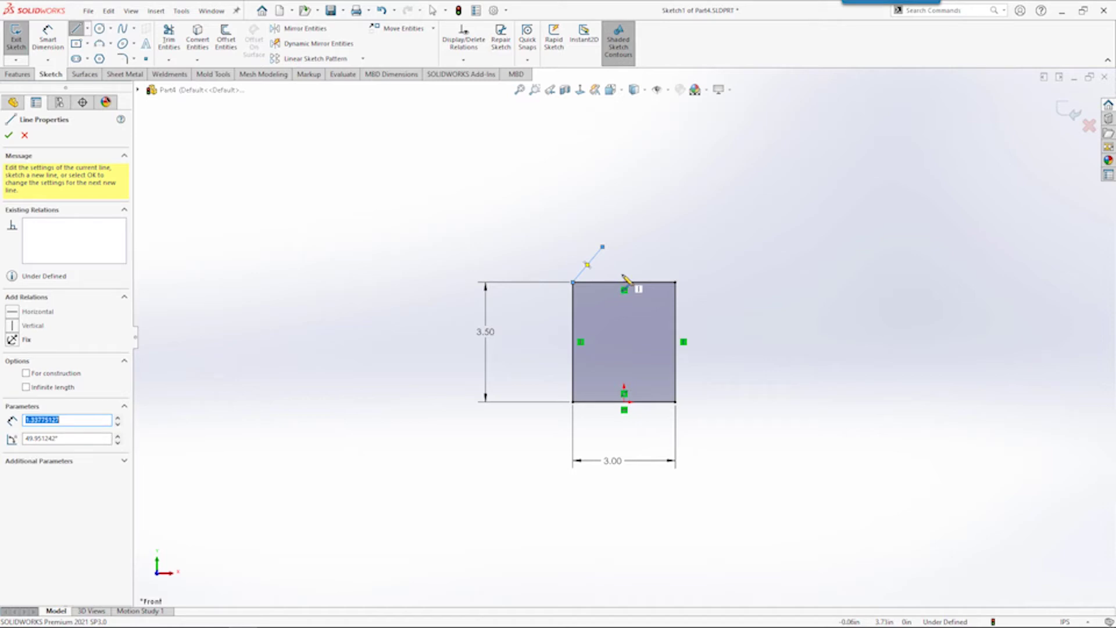
- Draw a vertical centerline about 5.63 in long from the origin up past the rectangle's top edge
left_click(87, 30)
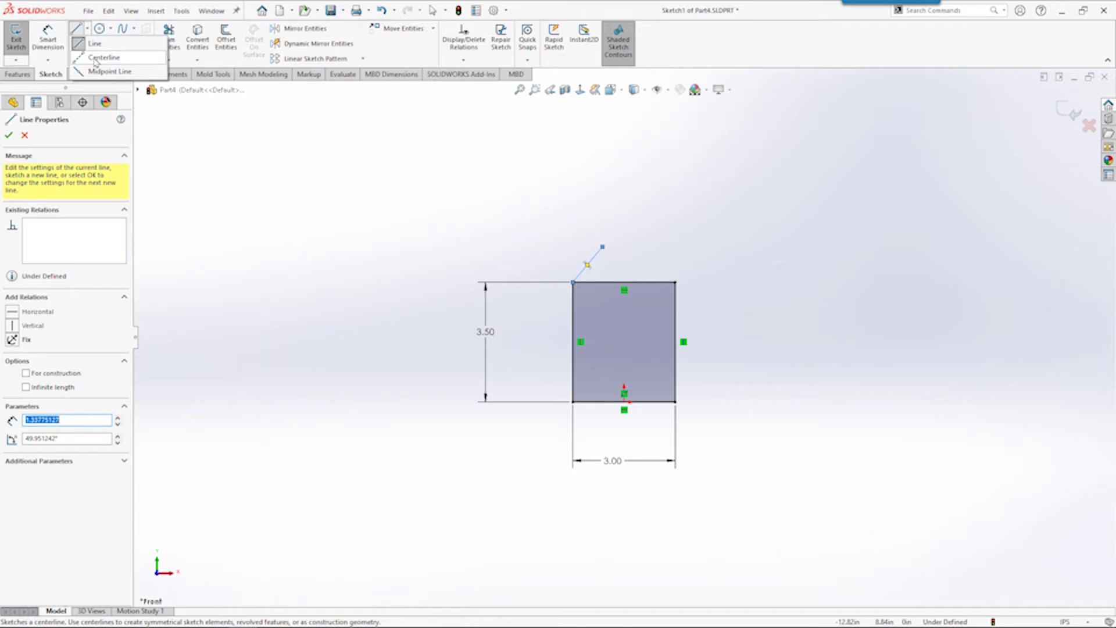
left_click(99, 57)
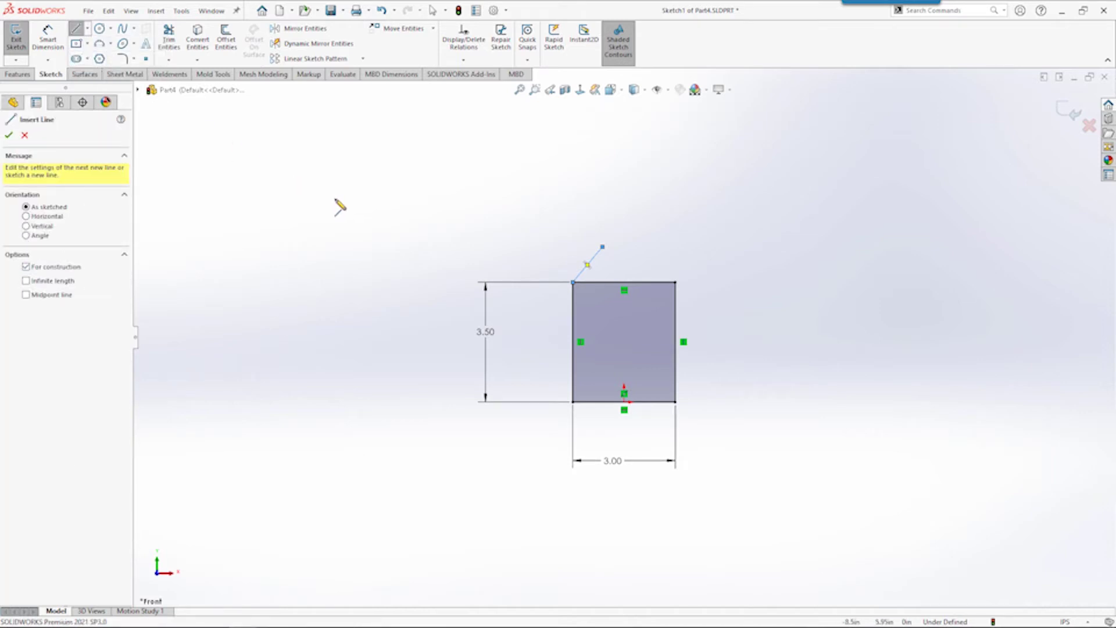
left_click(624, 401)
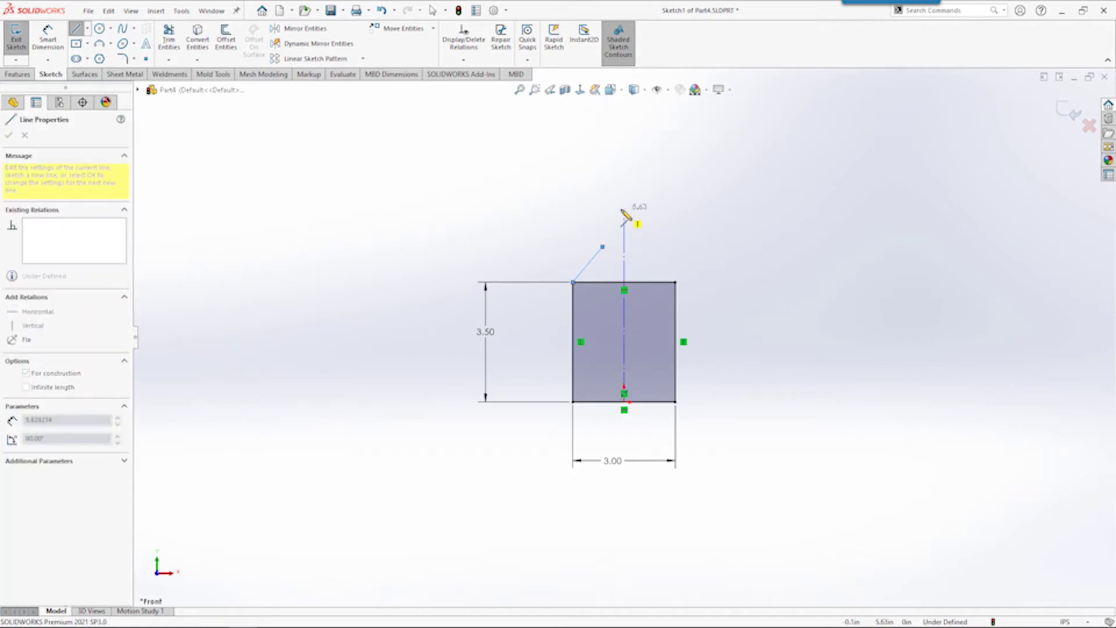
left_click(623, 210)
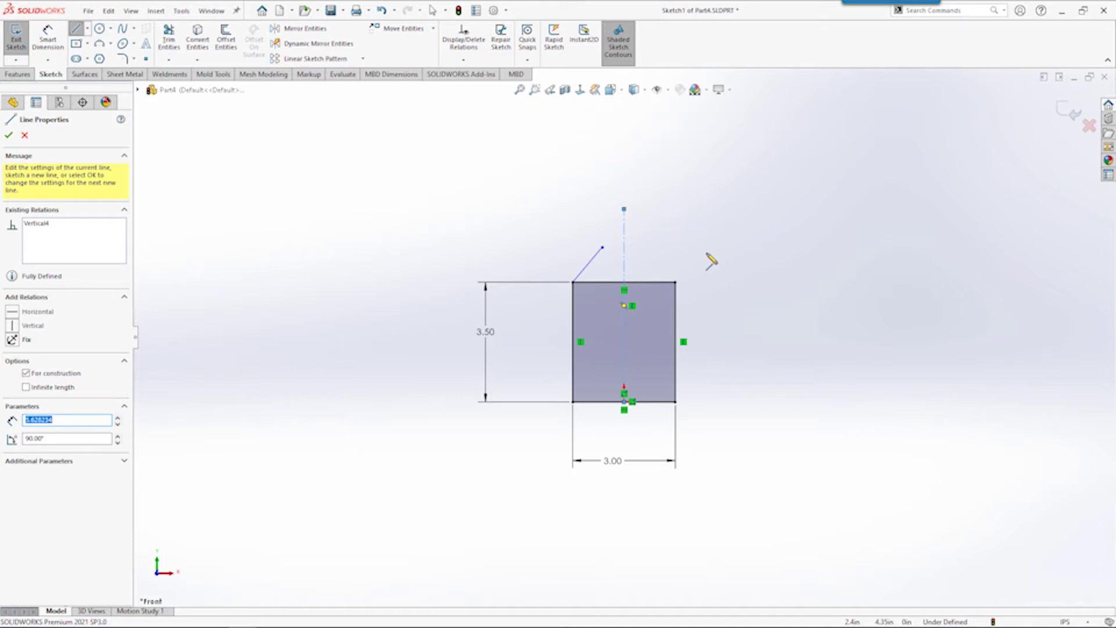
key("Escape")
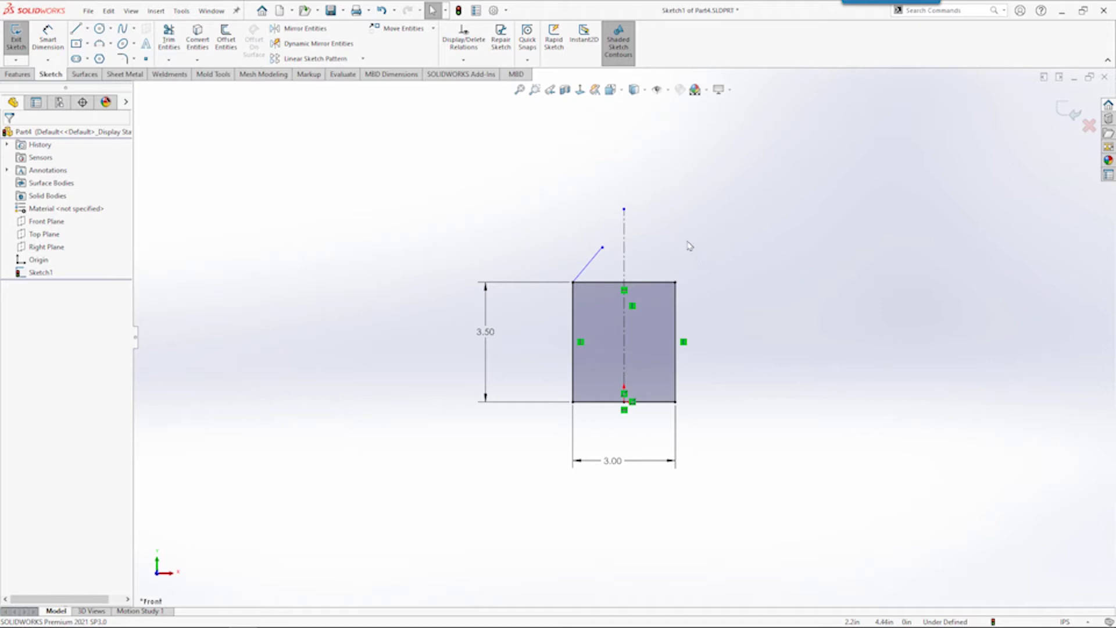
- Mirror the angled line about the vertical centerline with Mirror Entities, keeping the original as a copy
left_click(288, 32)
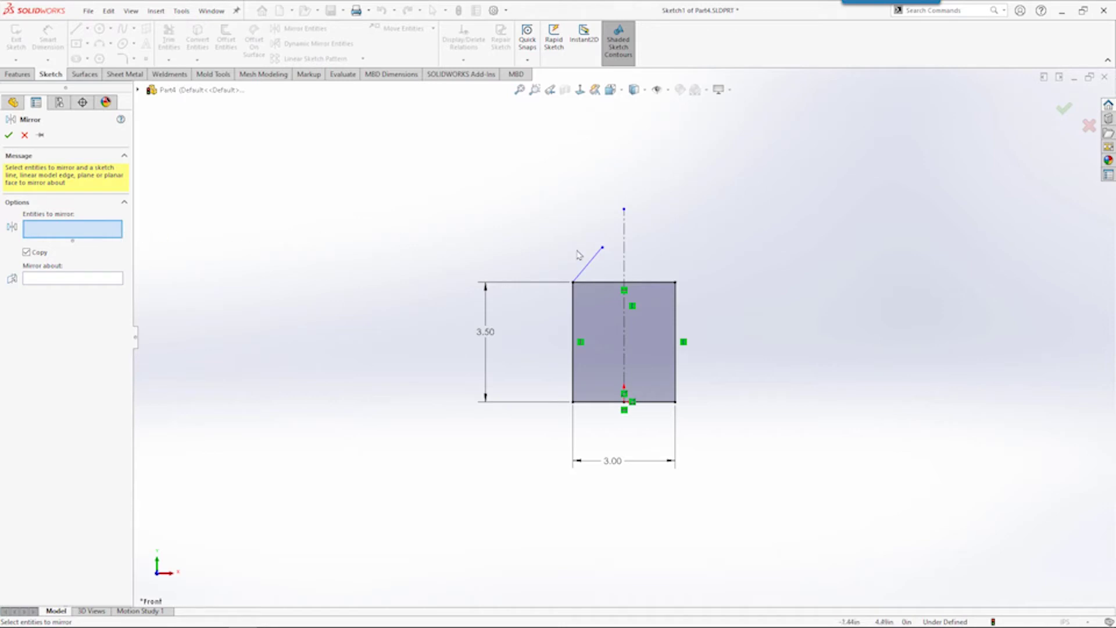
left_click(592, 265)
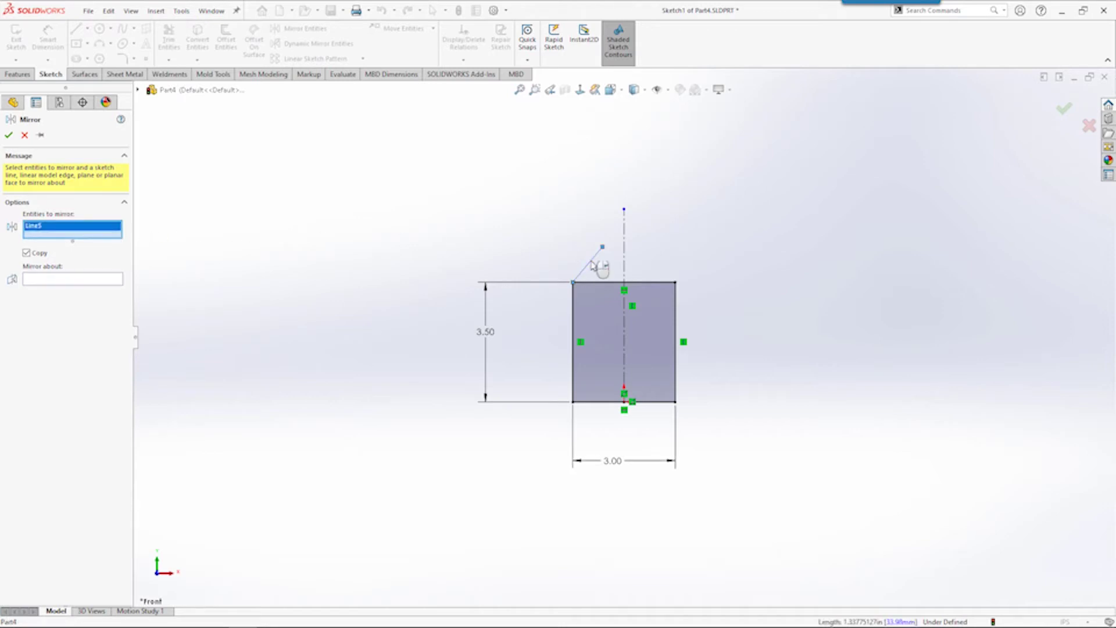
left_click(66, 279)
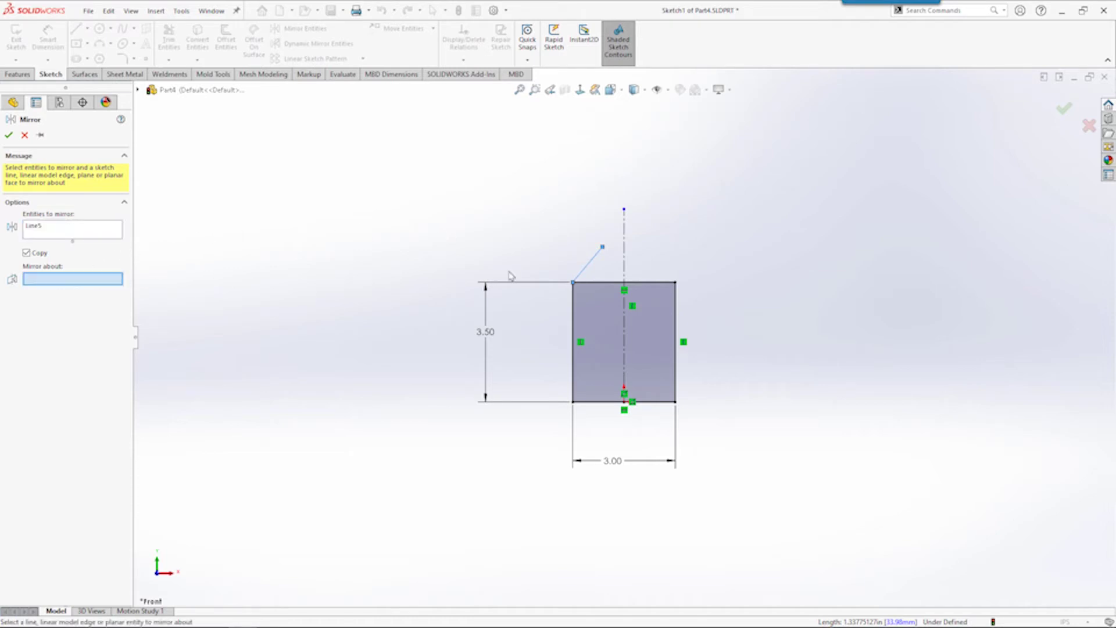
left_click(625, 228)
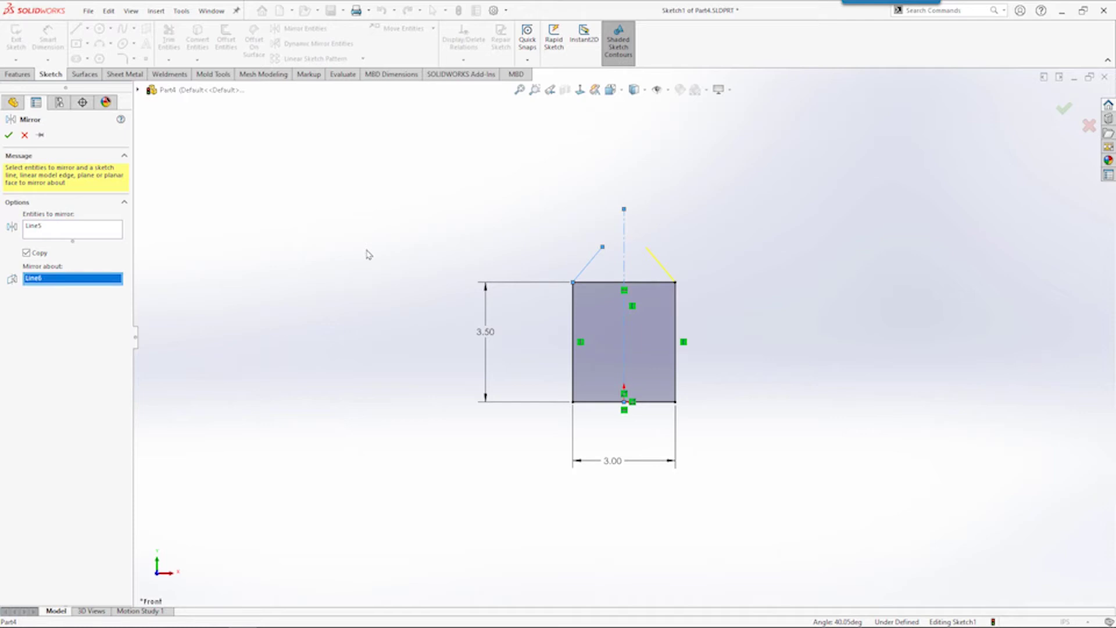
left_click(11, 134)
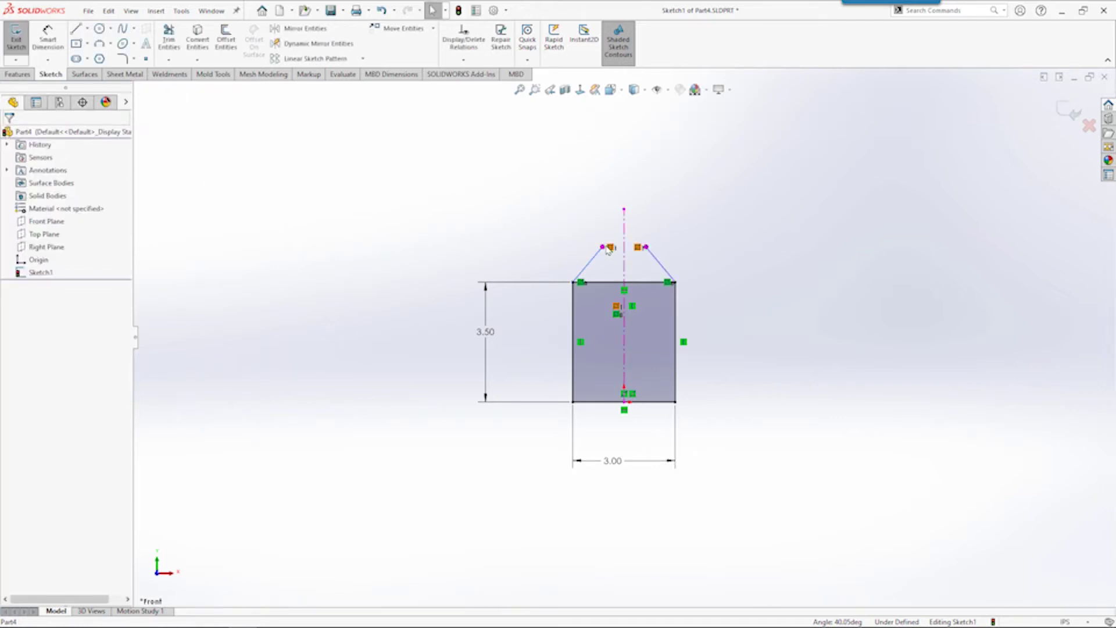
- Spread the upper ends of the mirrored angled lines slightly apart and join them with a tangent arc
mouse_move(608, 248)
left_mouse_down()
mouse_move(568, 232)
mouse_move(599, 233)
mouse_move(530, 233)
mouse_move(601, 249)
left_mouse_up()
left_click(507, 240)
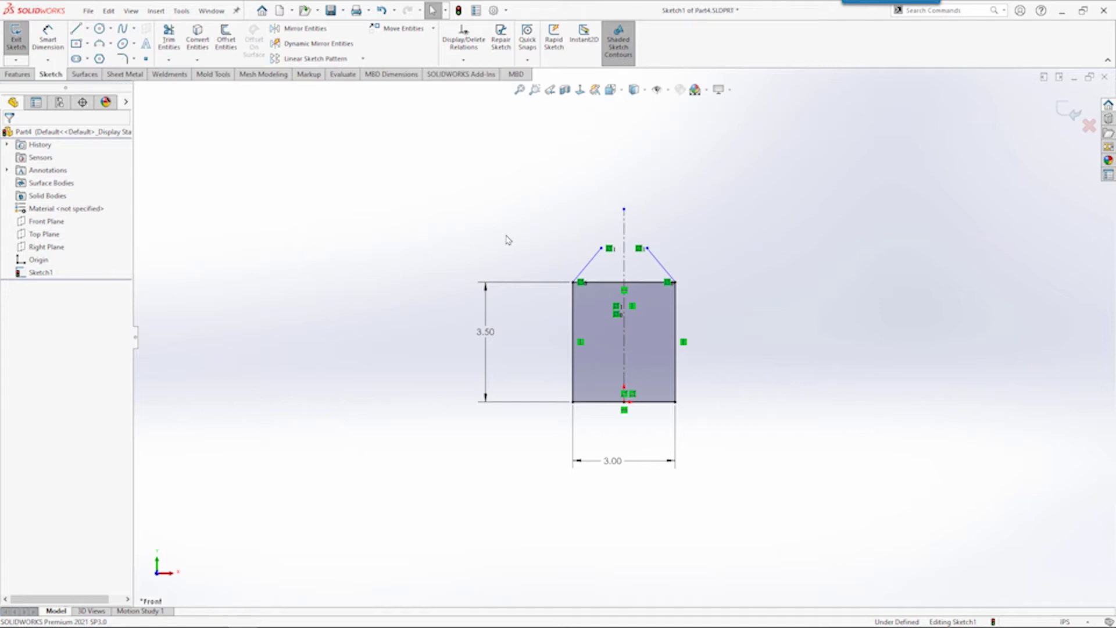
left_click(111, 45)
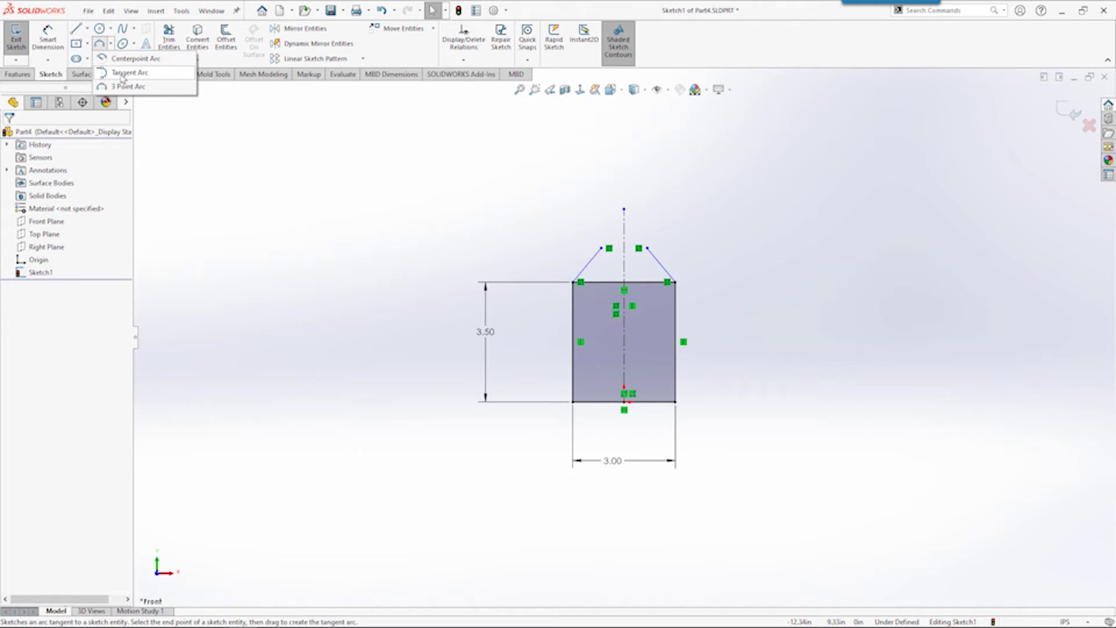
left_click(122, 73)
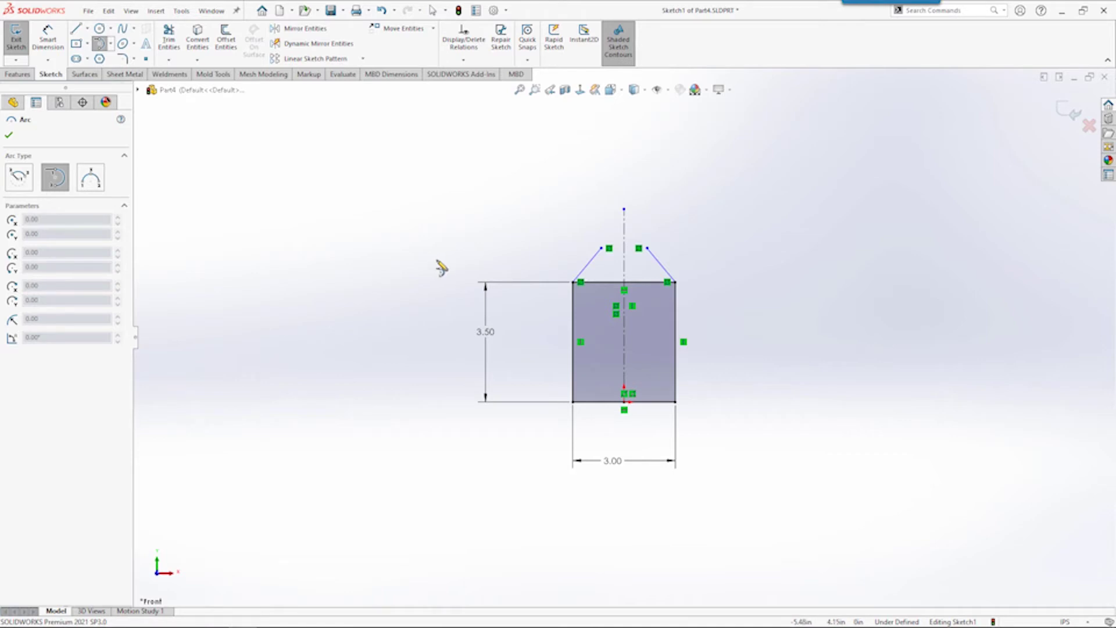
left_click(602, 249)
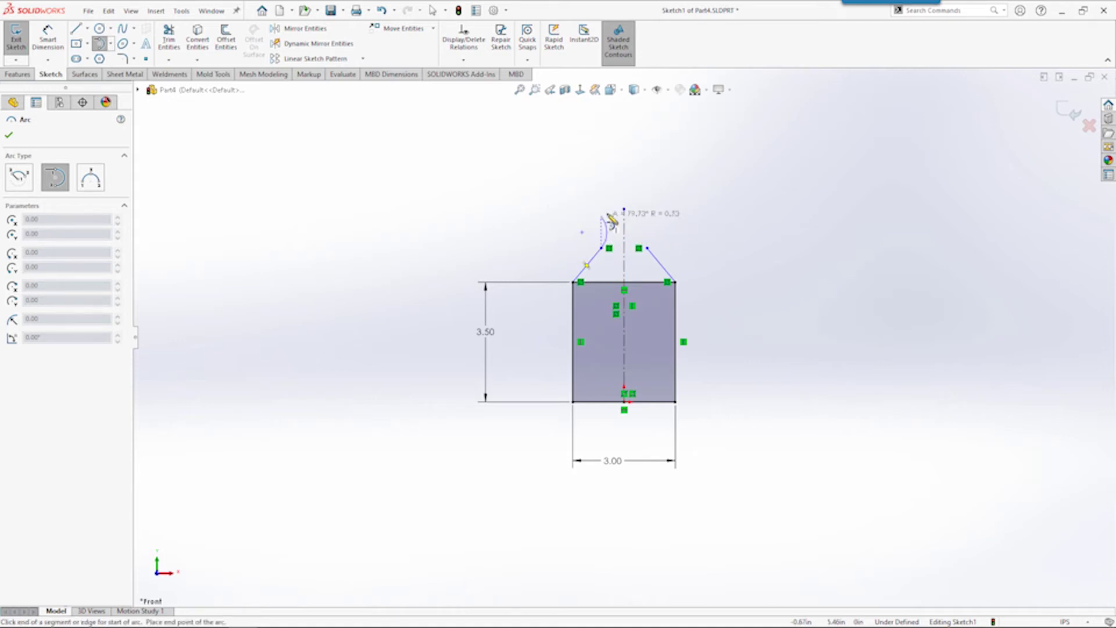
left_click(649, 249)
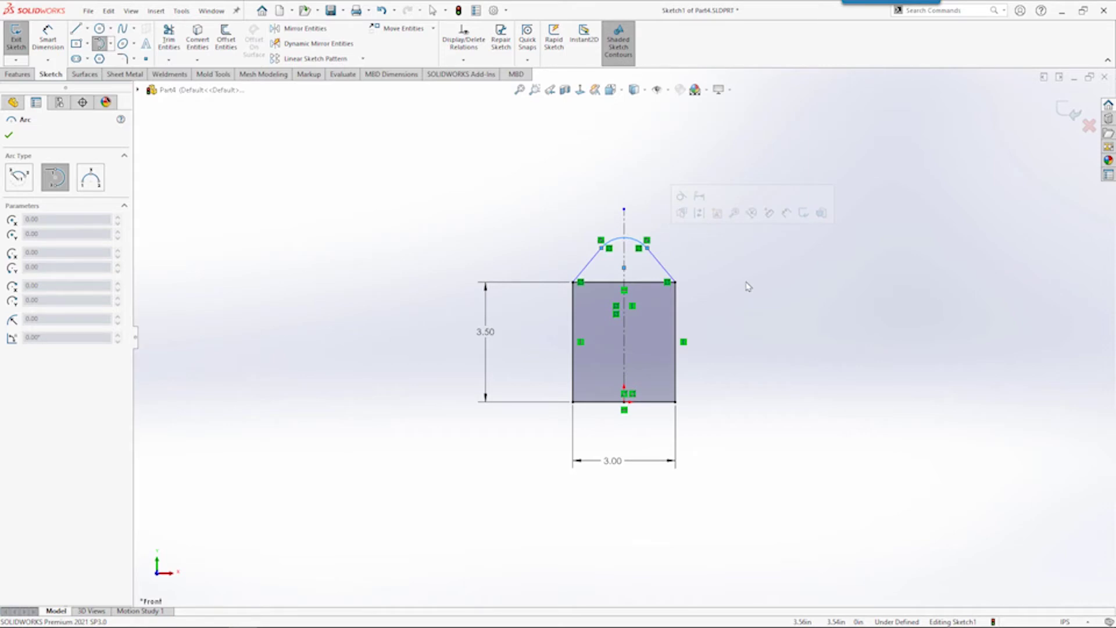
key("Escape")
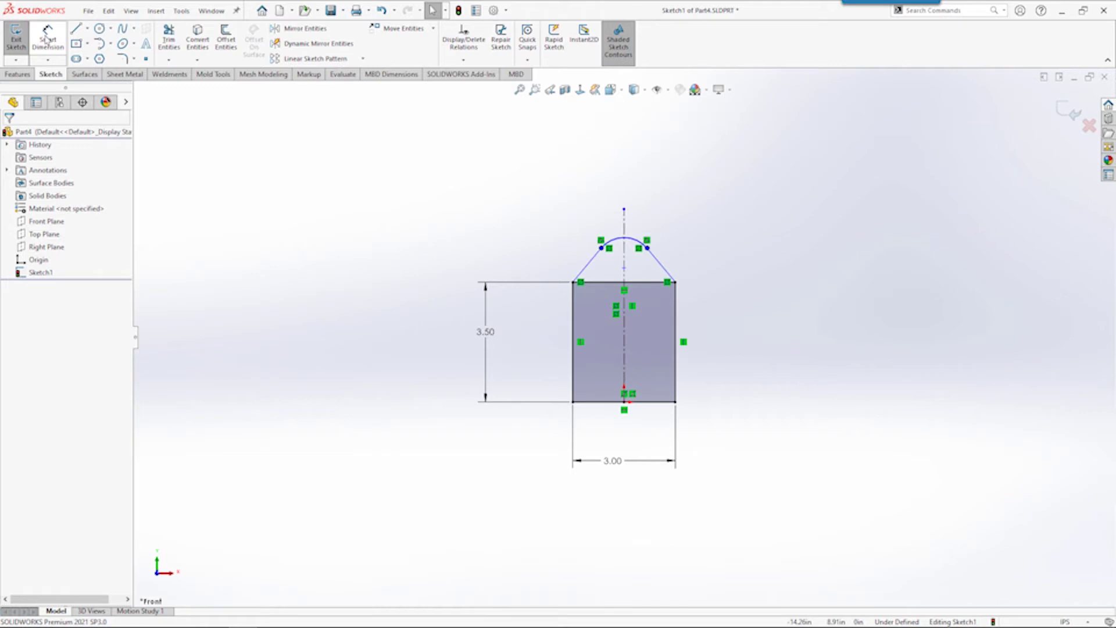
- Dimension the angle between the rectangle's left edge and the left angled line, setting it to 35 degrees
left_click(46, 40)
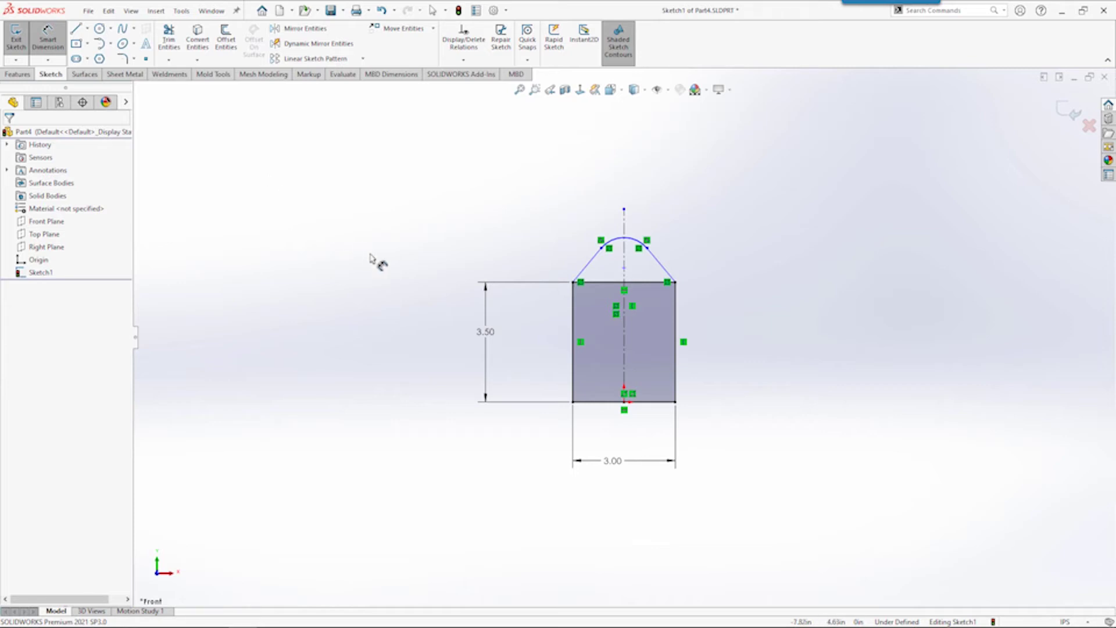
left_click(574, 315)
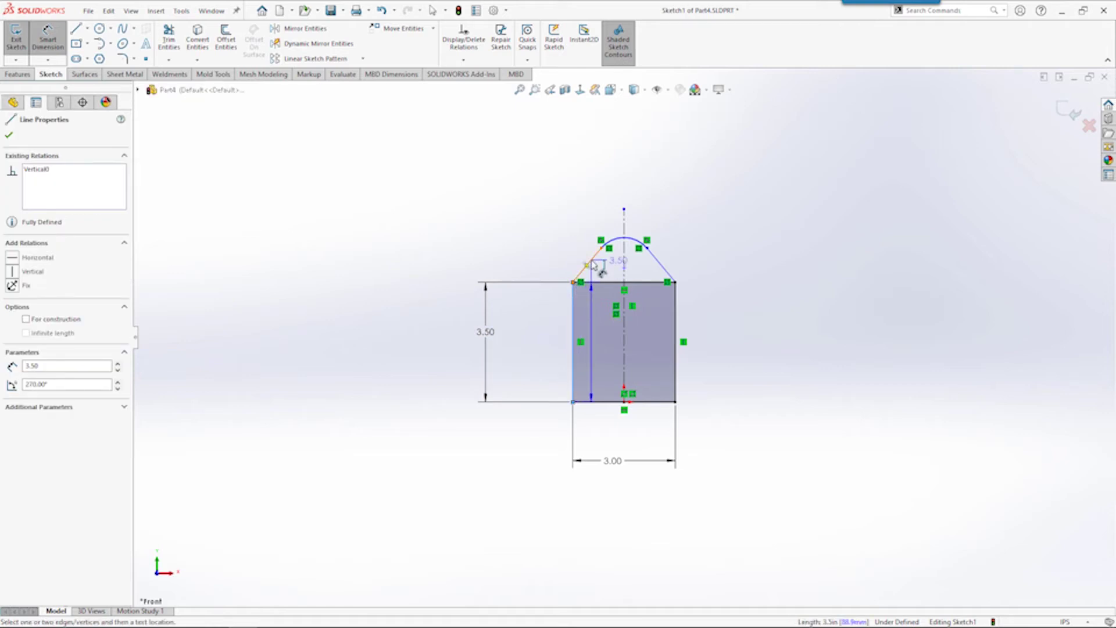
left_click(592, 264)
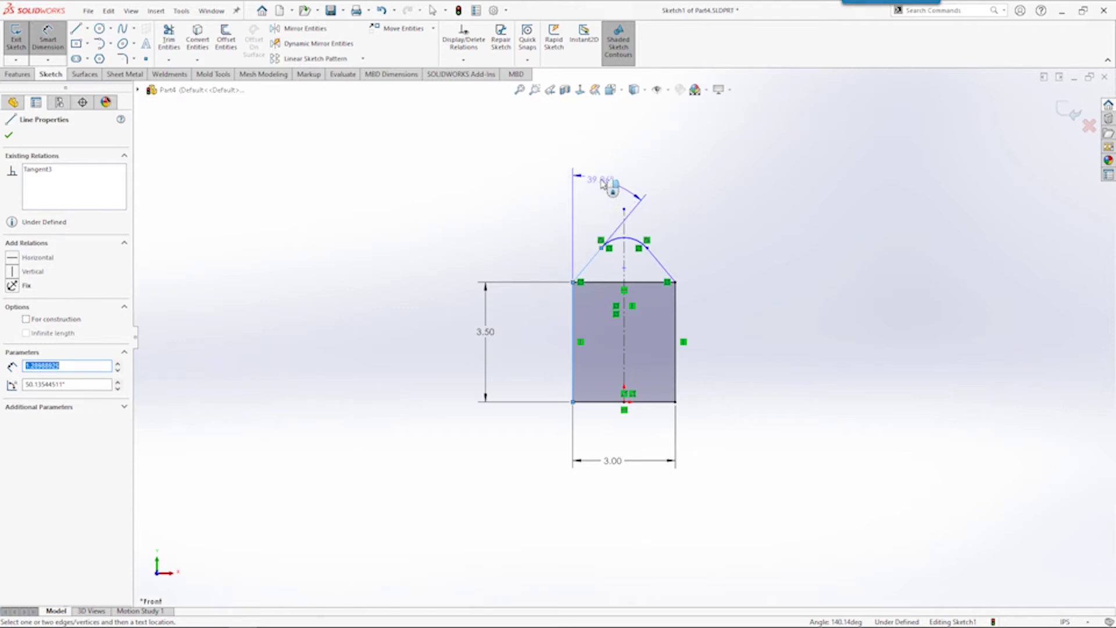
left_click(602, 182)
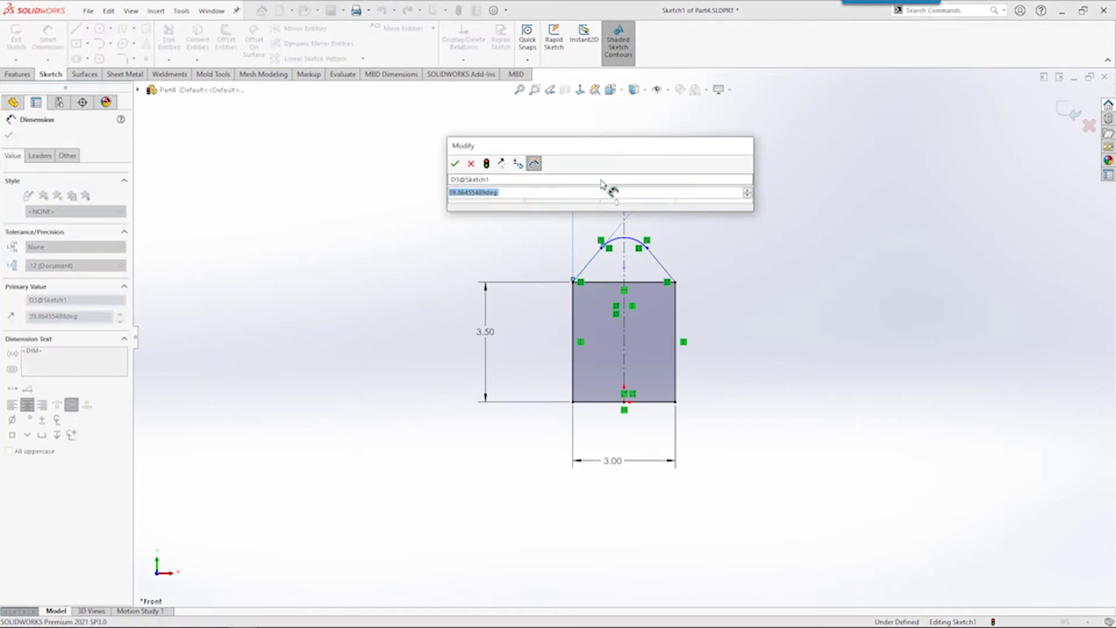
type("35")
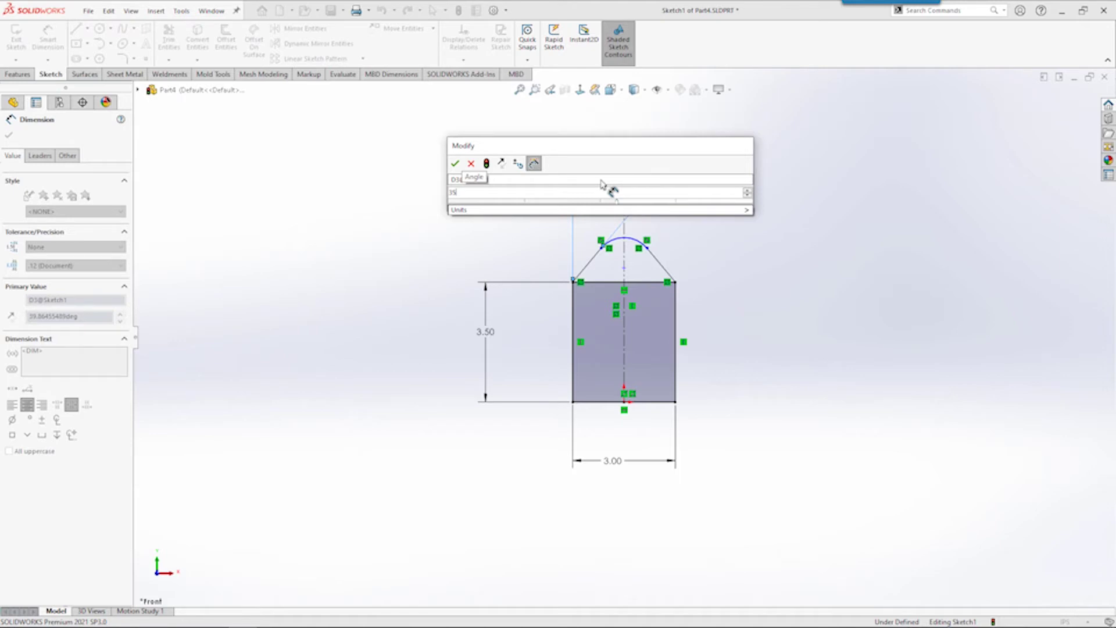
key("Return")
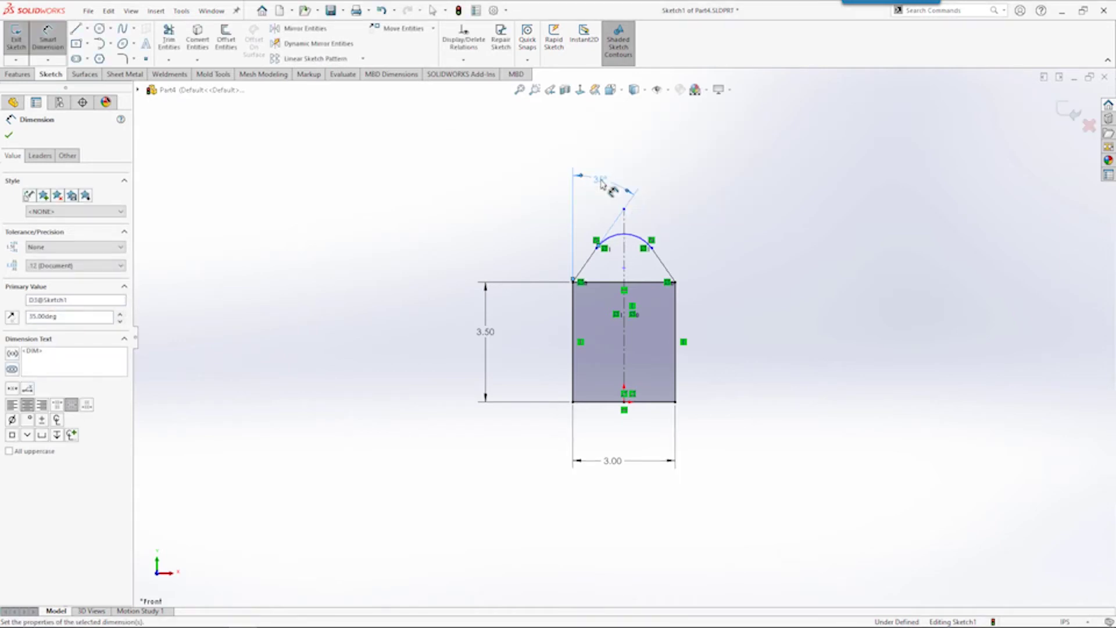
- Dimension the radius of the top arc with Smart Dimension and set it to 0.864 in
left_click(637, 240)
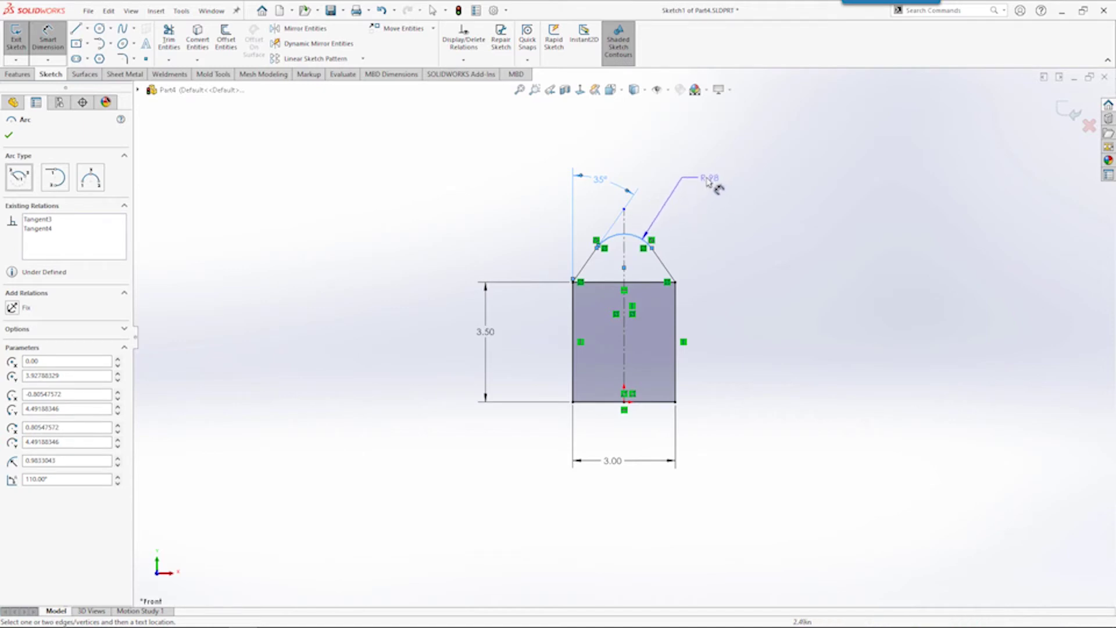
left_click(707, 182)
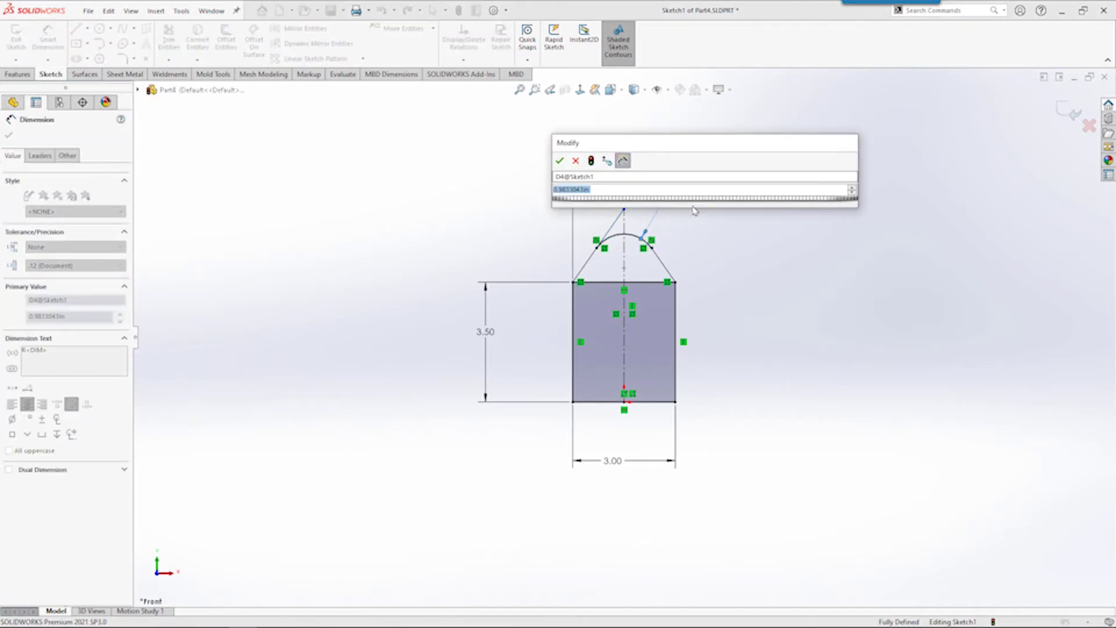
type(".86")
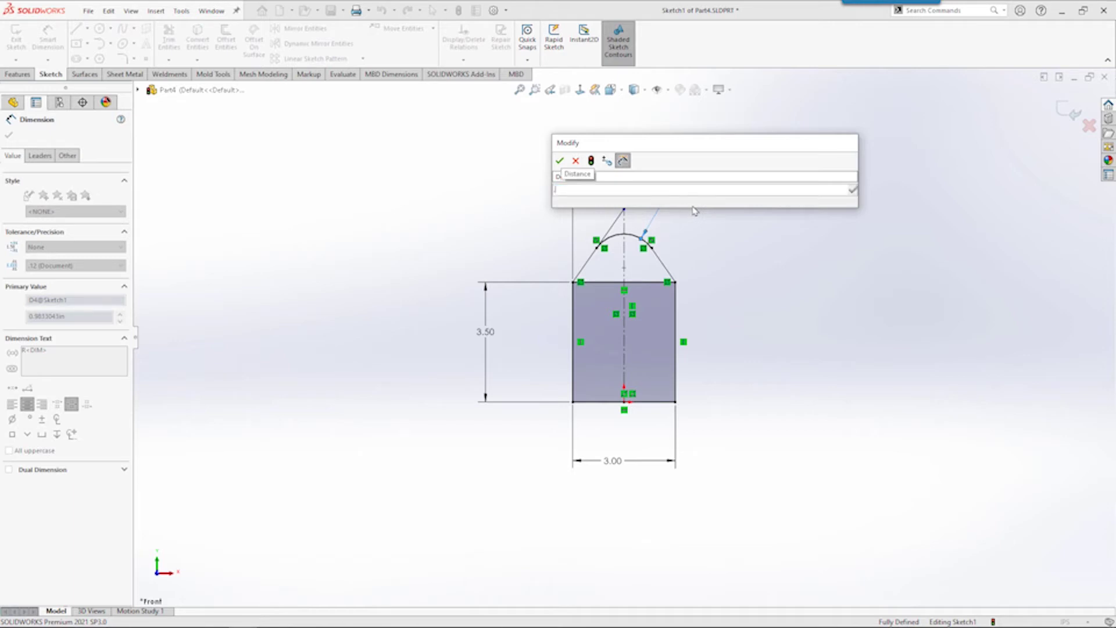
type("4")
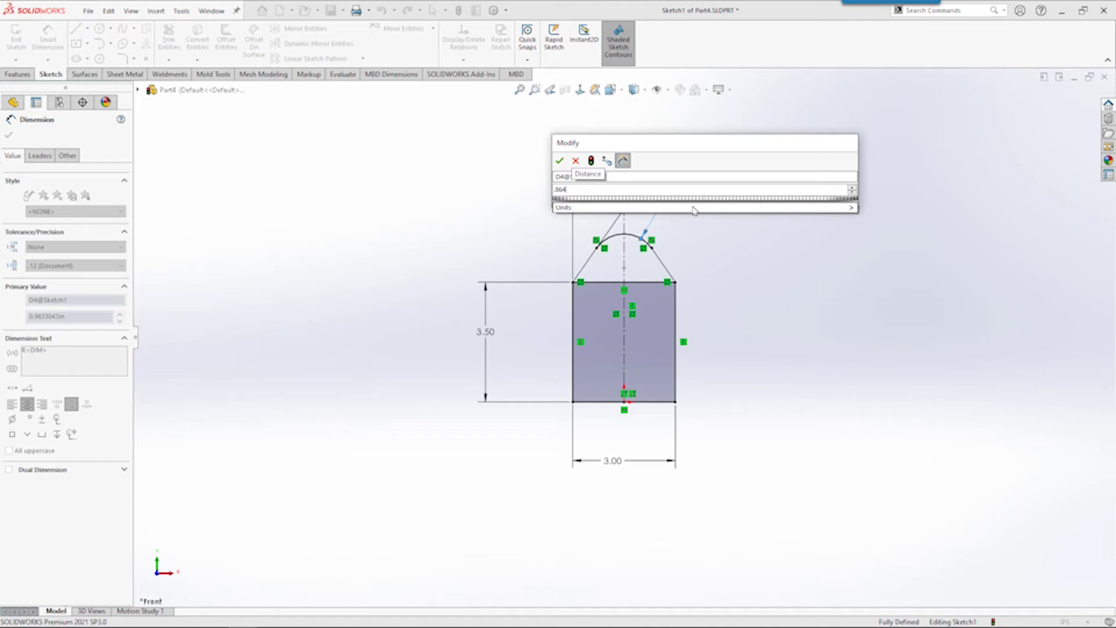
mouse_move(688, 208)
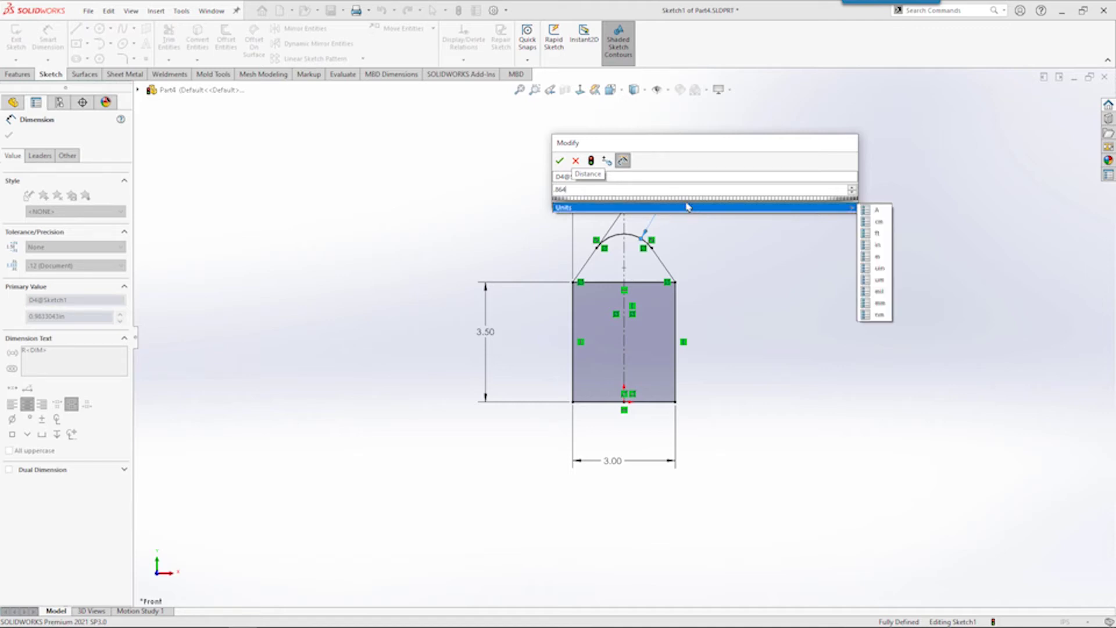
key("Return")
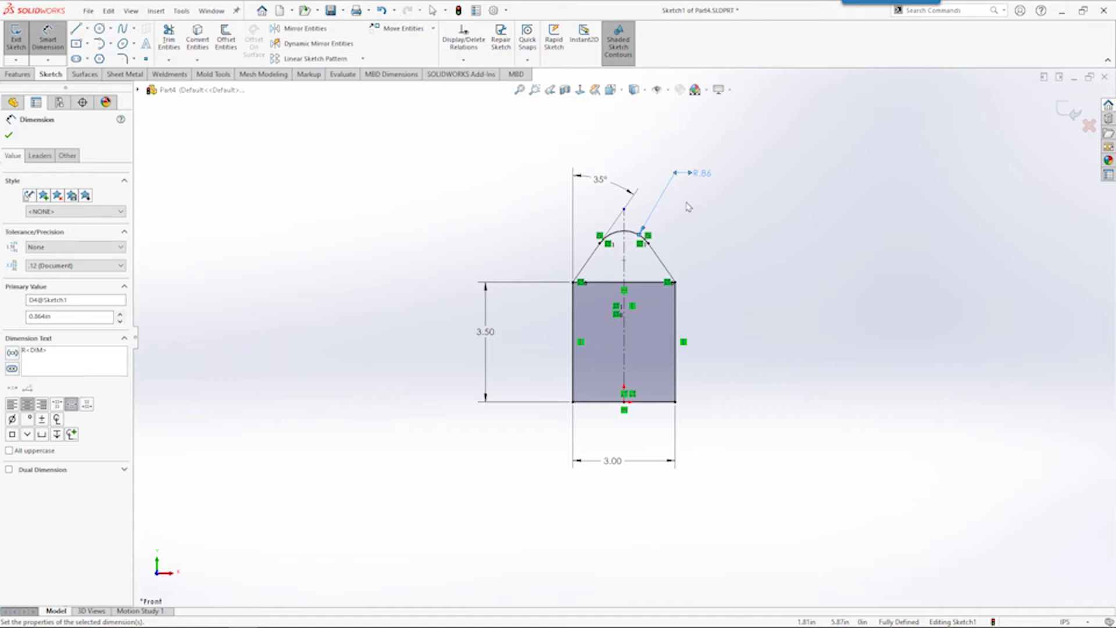
key("Escape")
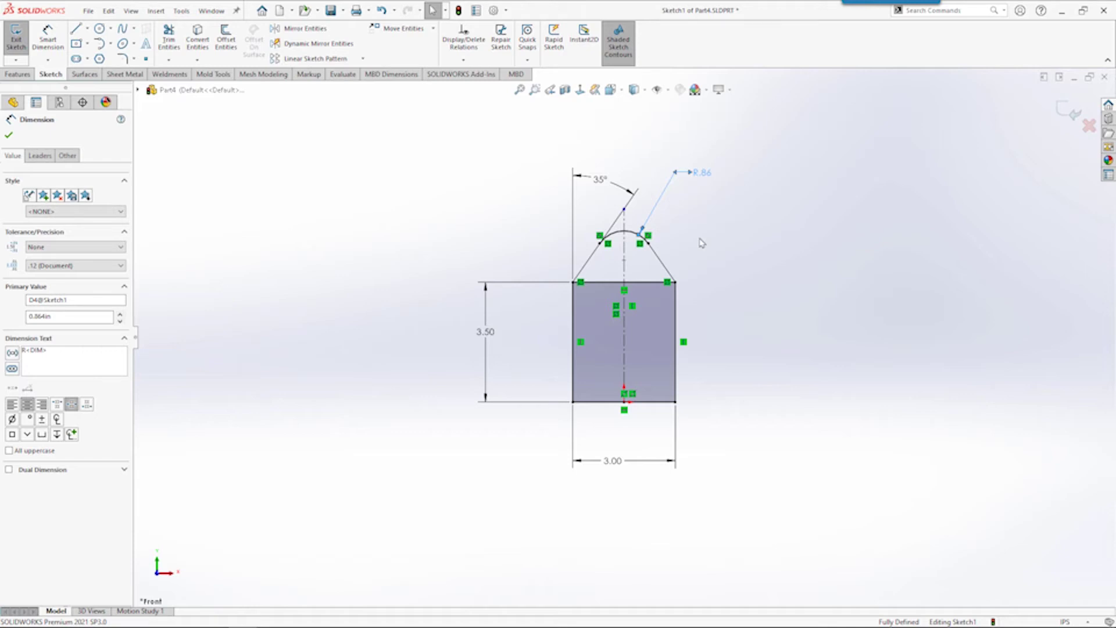
- Delete the rectangle's top edge beneath the arc and extrude the resulting profile as a blind boss 0.5 in deep
left_click(640, 283)
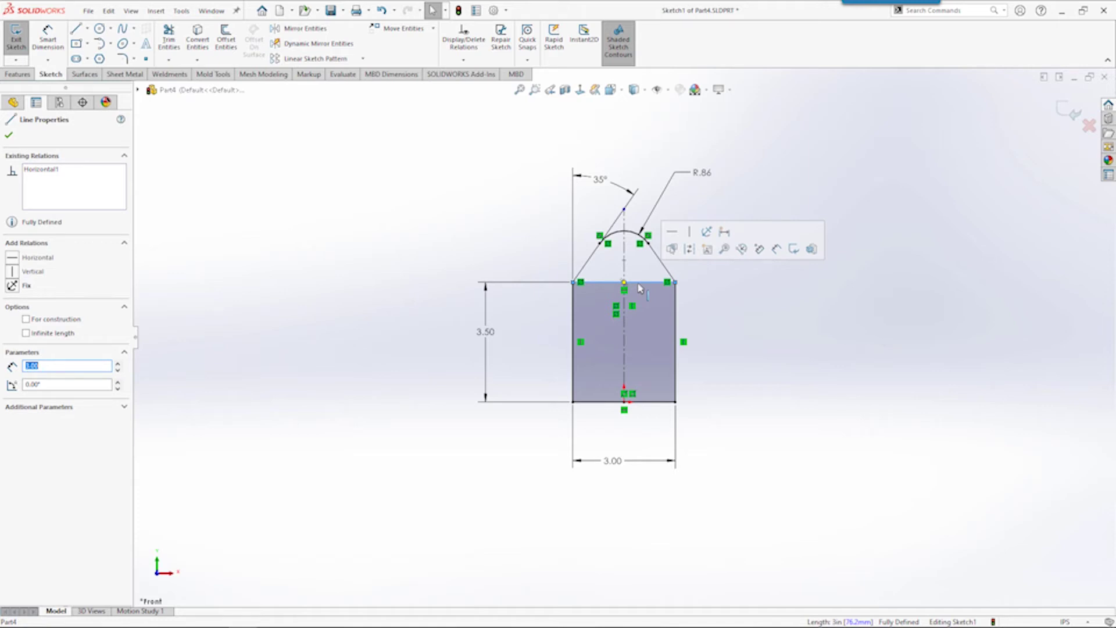
key("Delete")
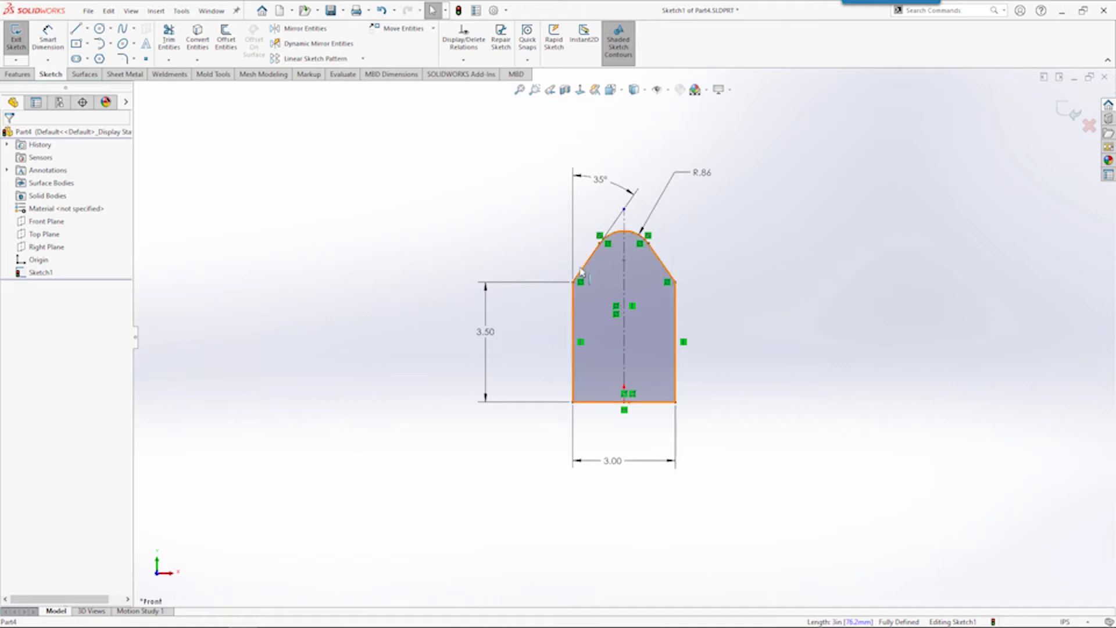
left_click(18, 74)
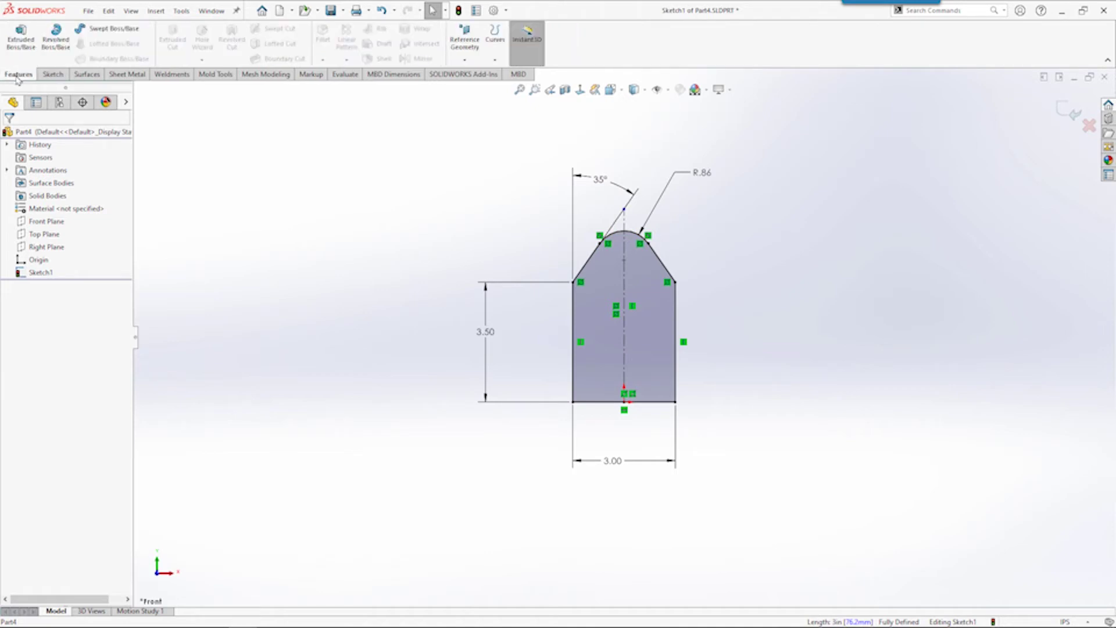
left_click(23, 40)
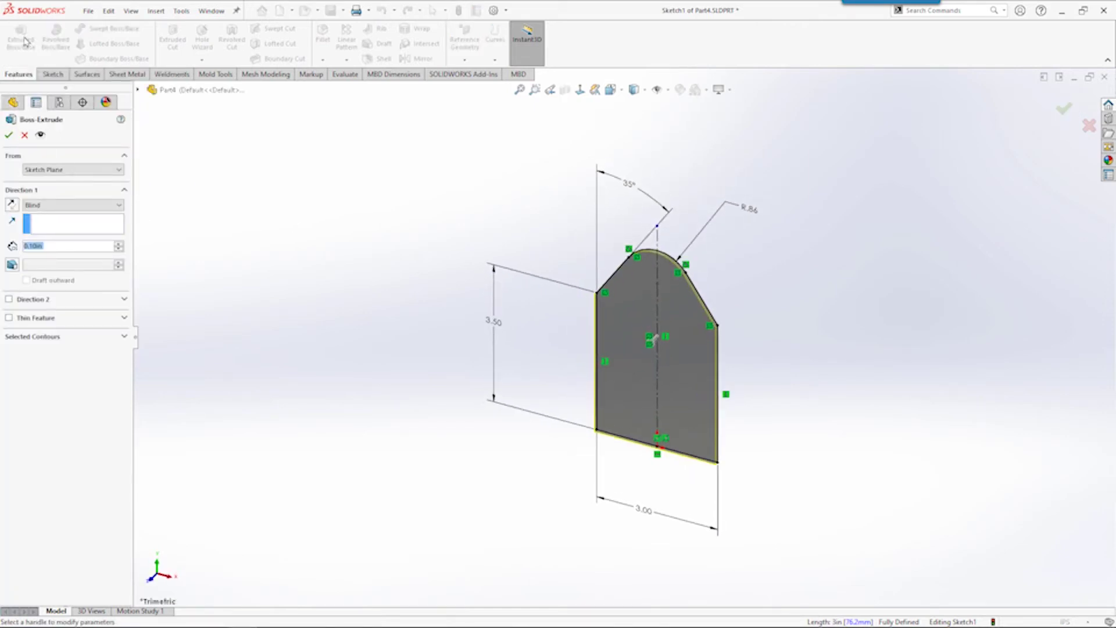
left_click(56, 246)
left_click_drag(57, 246, 11, 251)
key("BackSpace")
type("5")
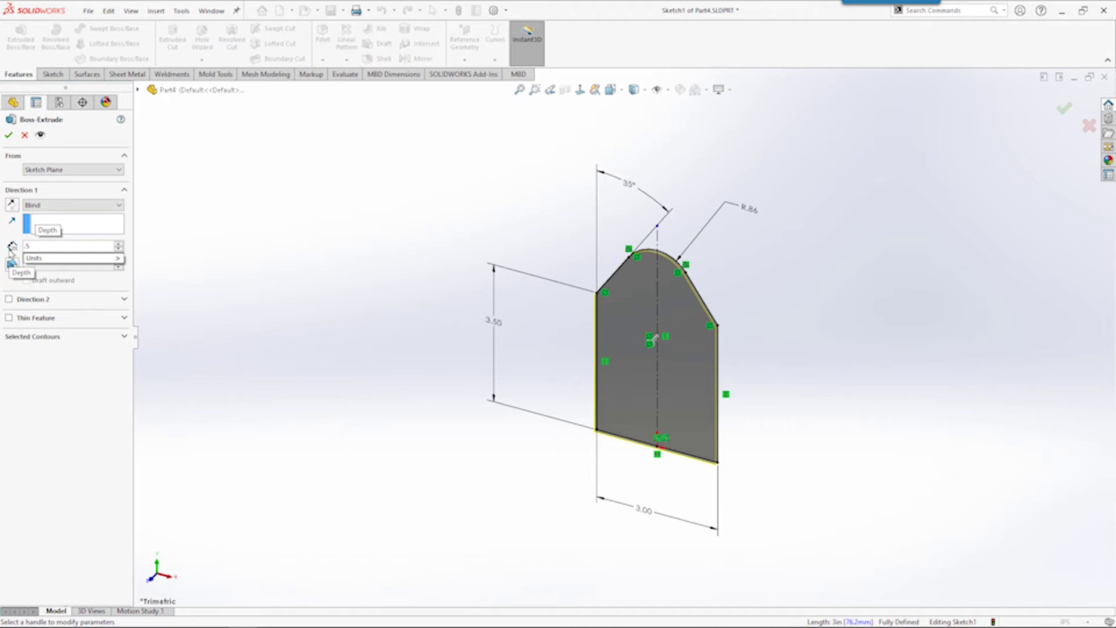
key("Return")
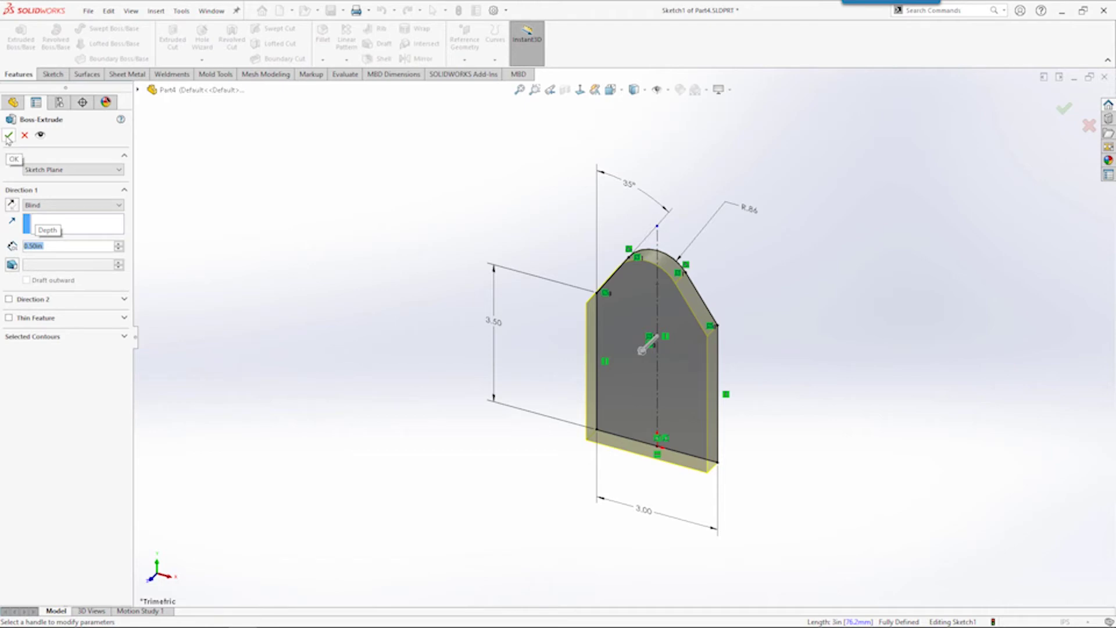
left_click(1067, 115)
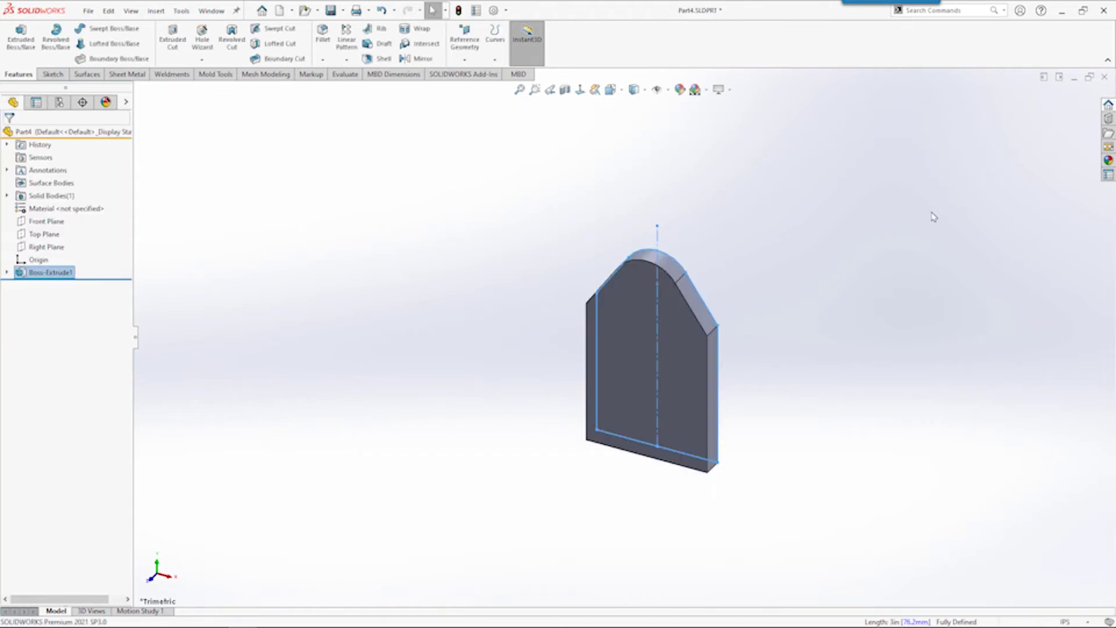
- Examine the extruded part fitted to the window, close up at its rounded top, and in the Front, Top and Dimetric views
middle_click_drag(932, 215, 928, 246)
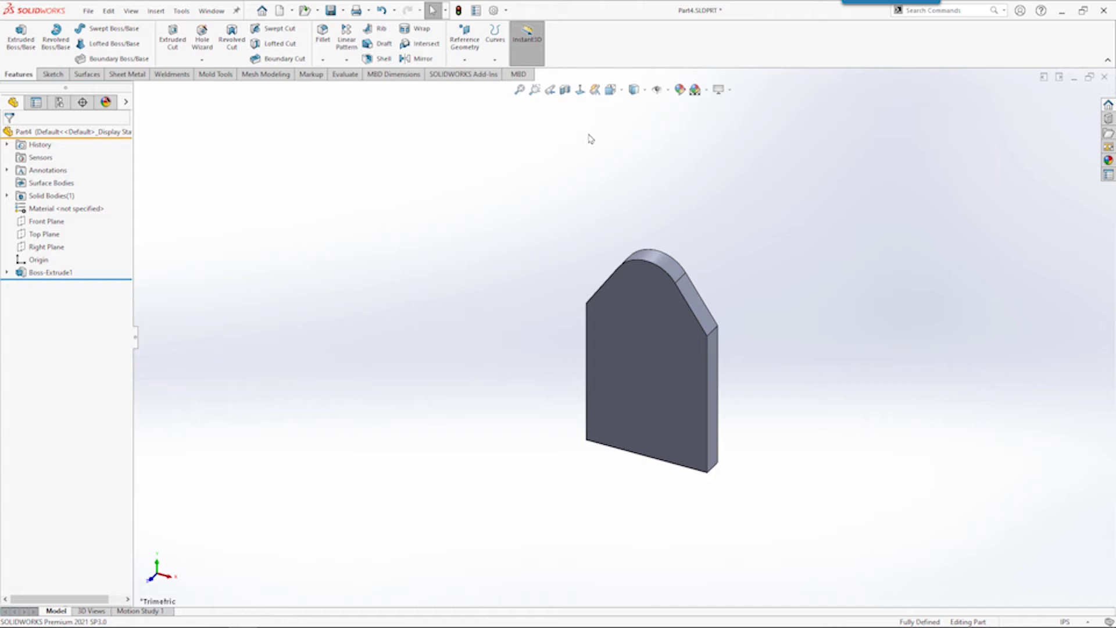
left_click(520, 90)
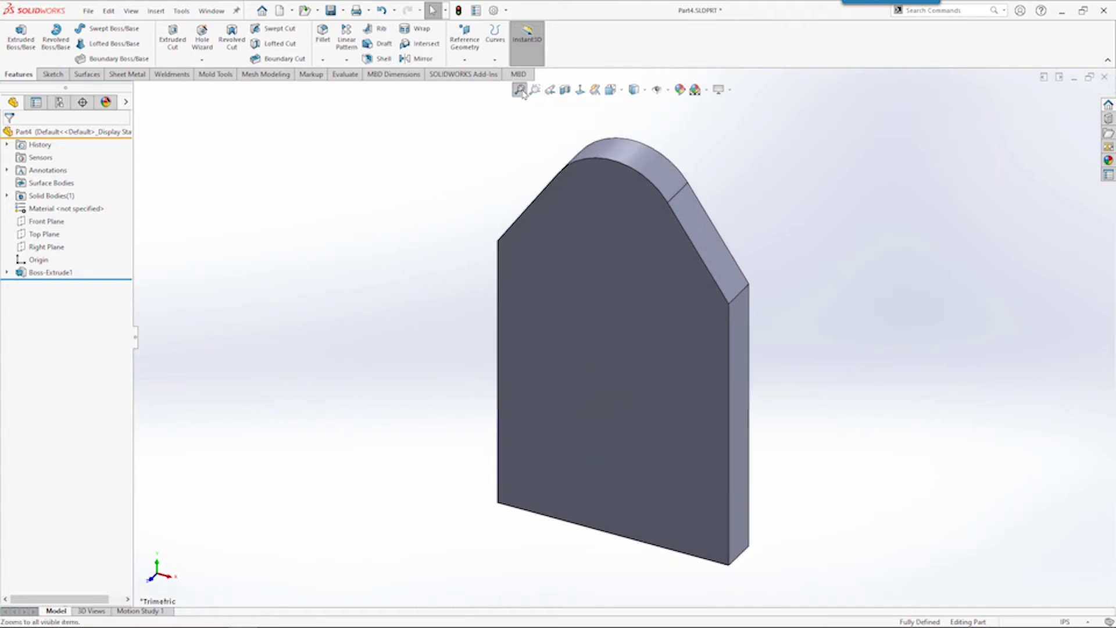
left_click(534, 90)
left_click_drag(547, 130, 731, 255)
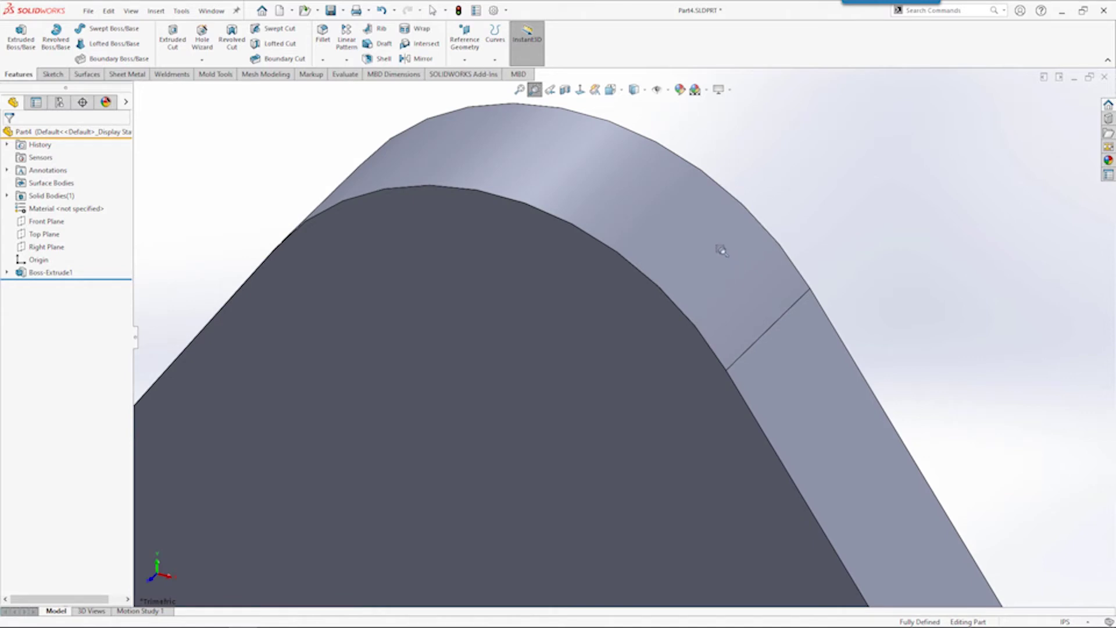
left_click(623, 90)
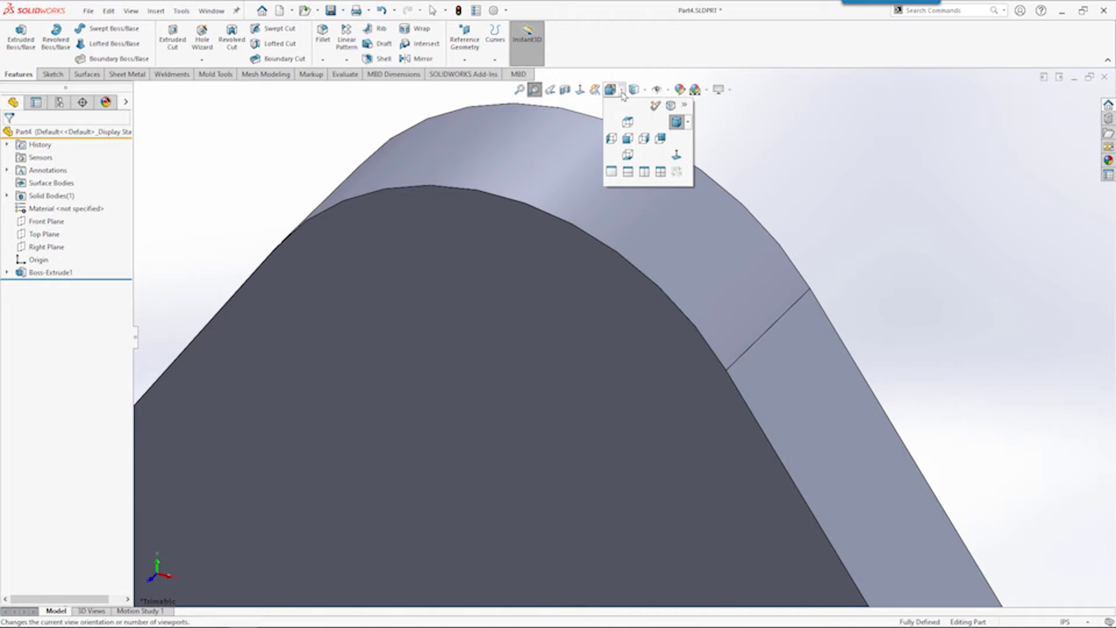
left_click(628, 139)
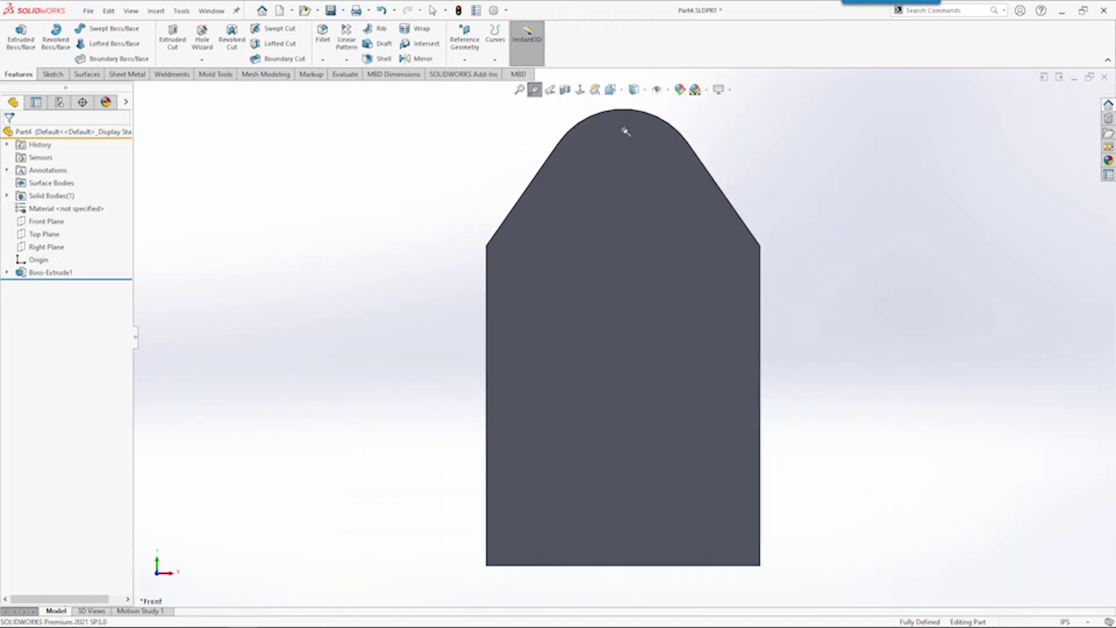
left_click(612, 90)
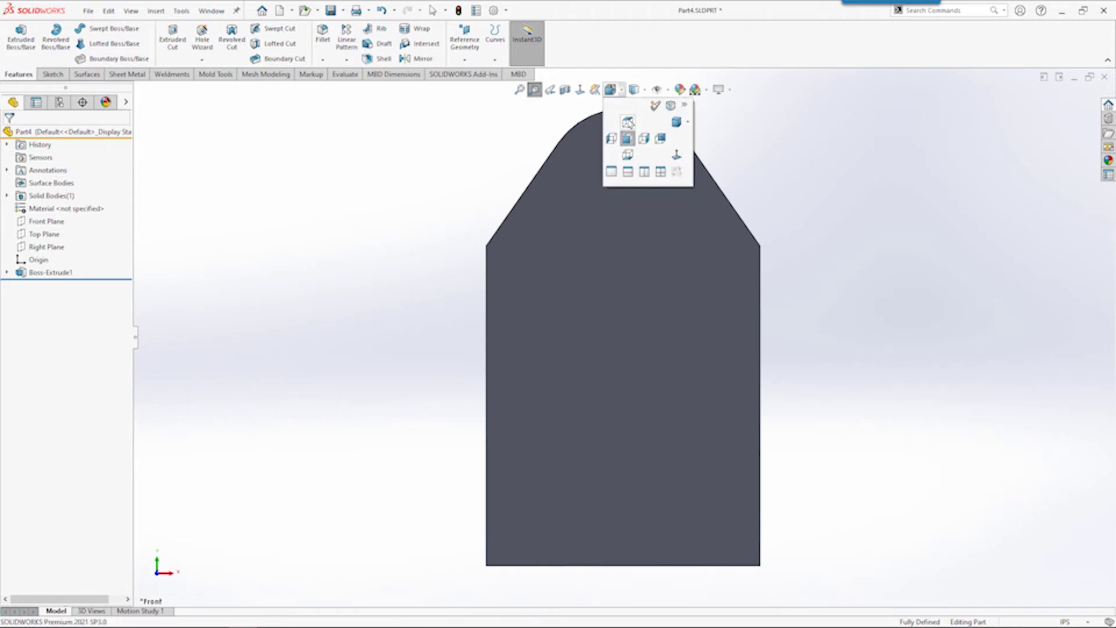
left_click(631, 121)
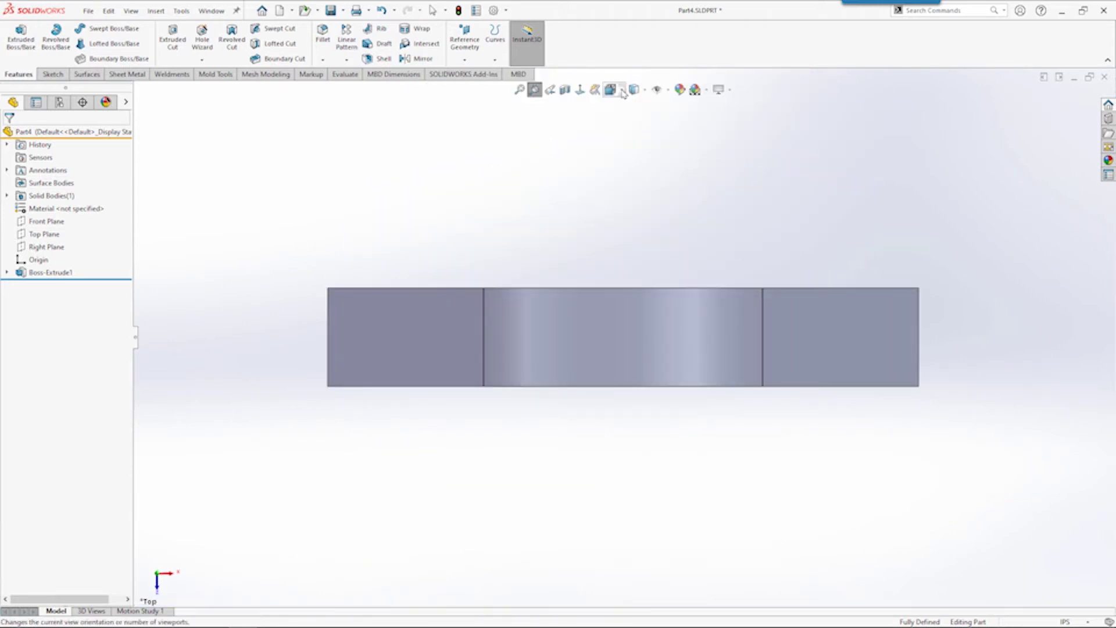
left_click(612, 90)
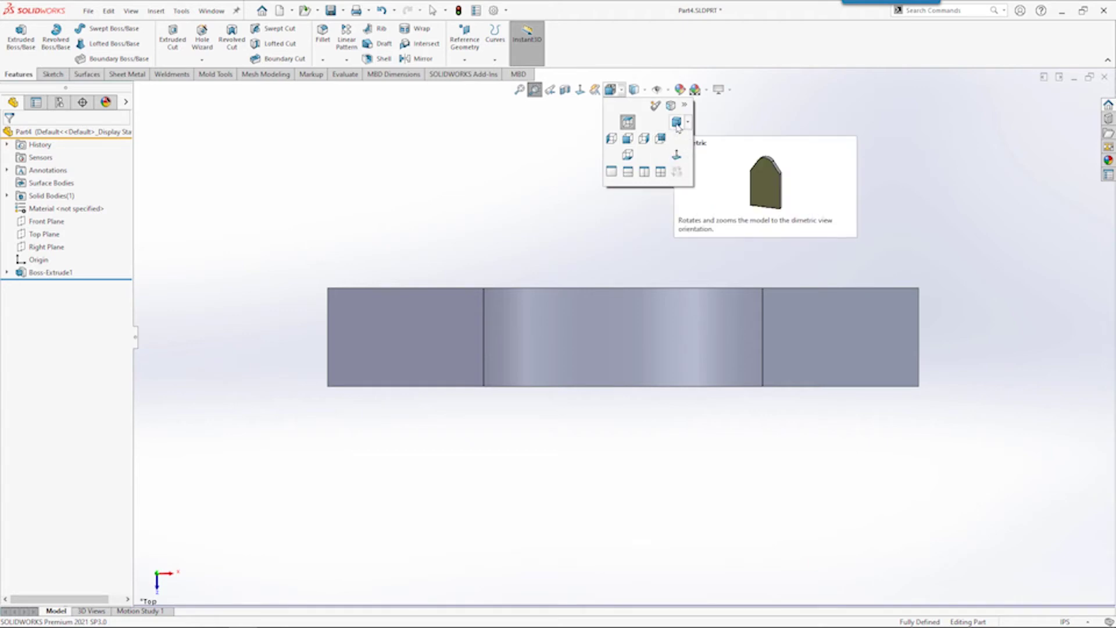
left_click(676, 122)
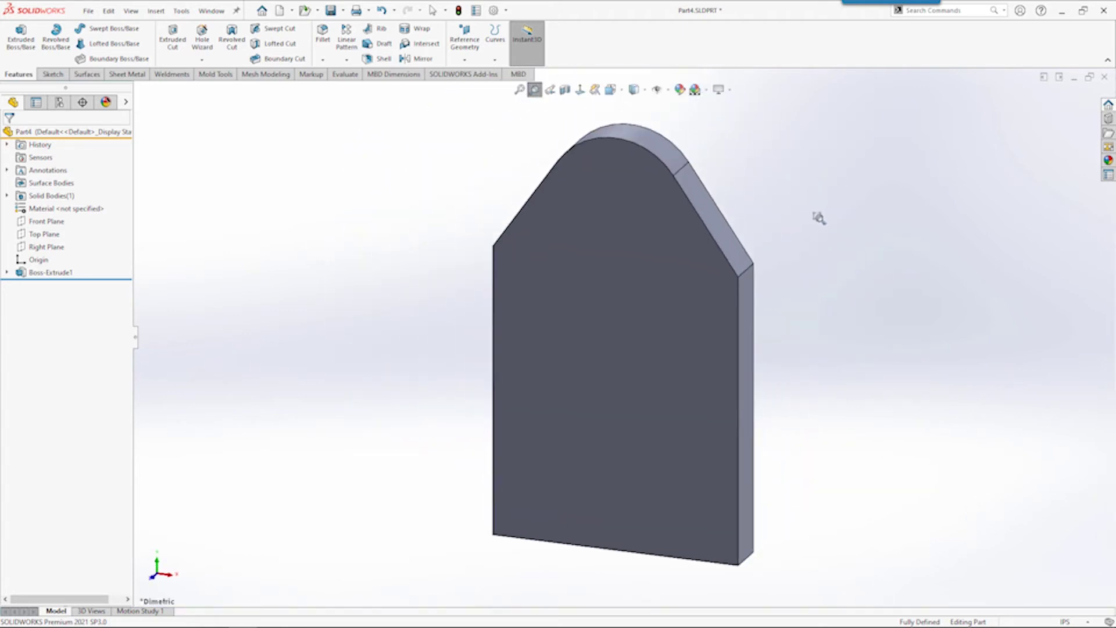
- View the part square to its front face and rotate it to examine its thickness and side faces
key("Escape")
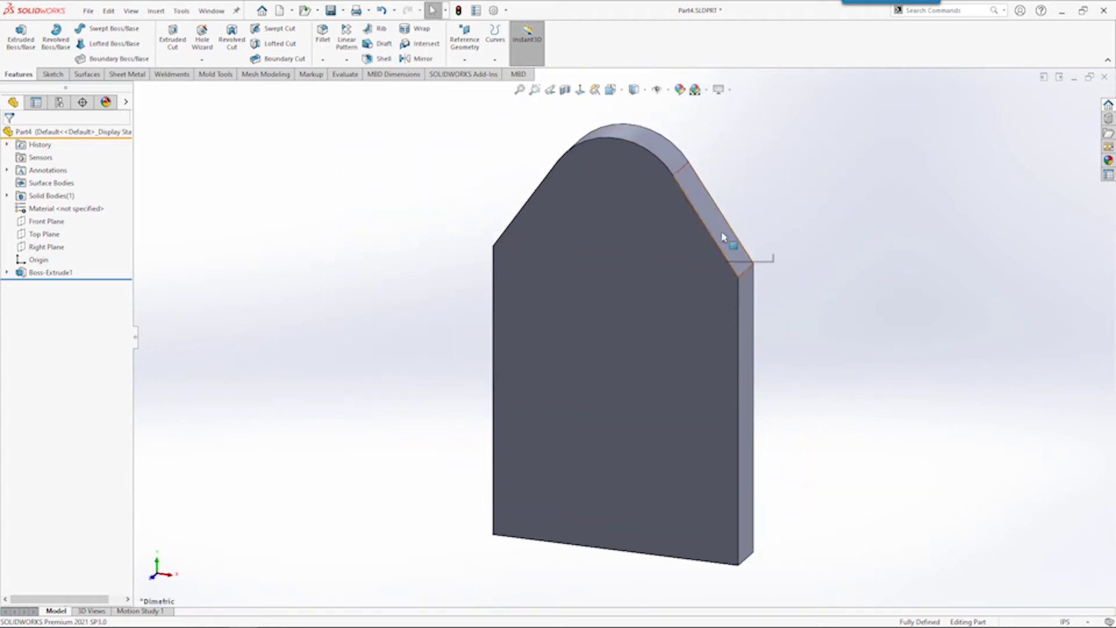
left_click(607, 247)
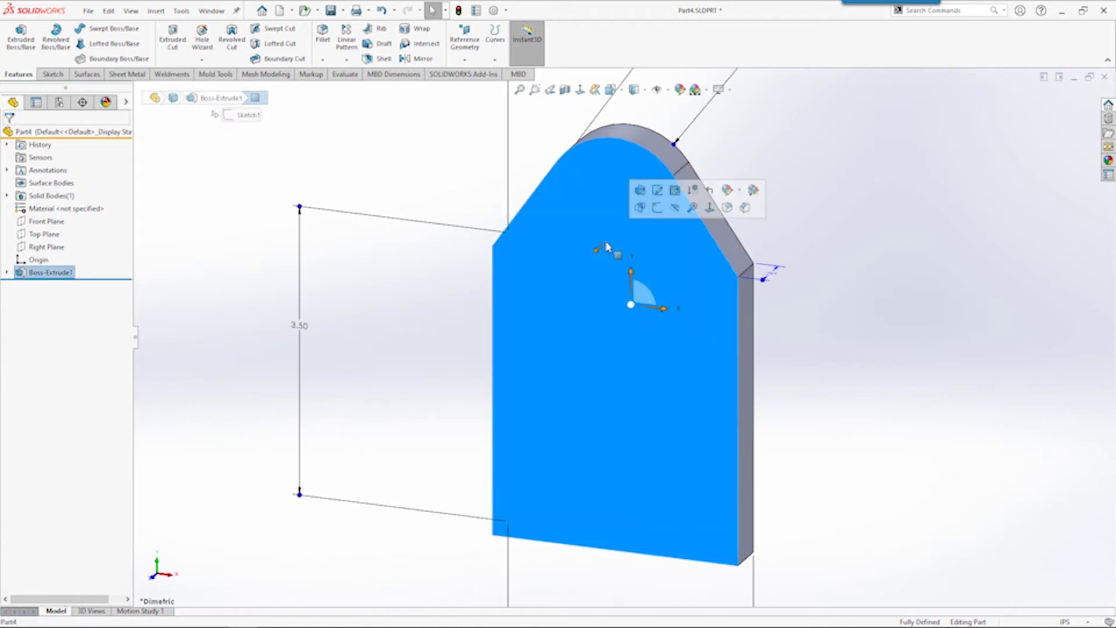
left_click(710, 208)
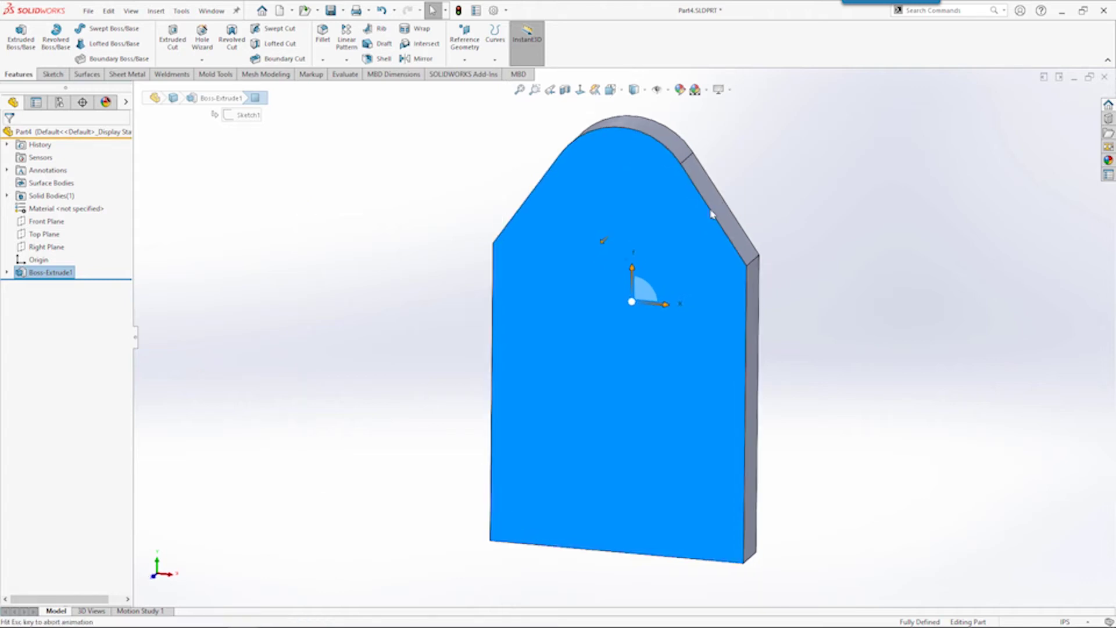
left_click(848, 205)
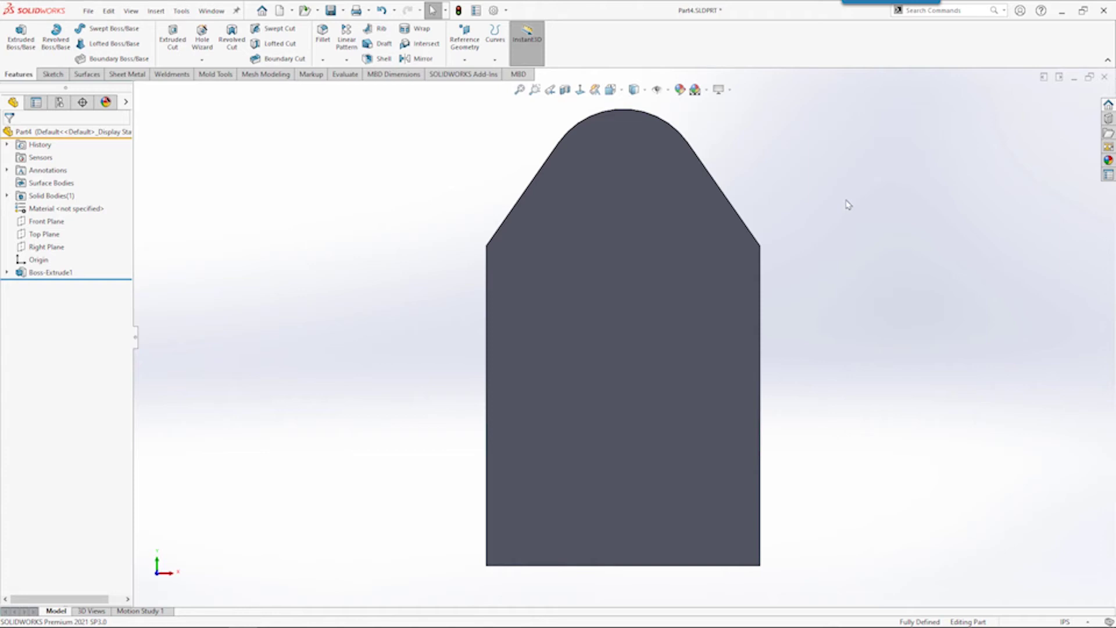
middle_click_drag(840, 202, 784, 266)
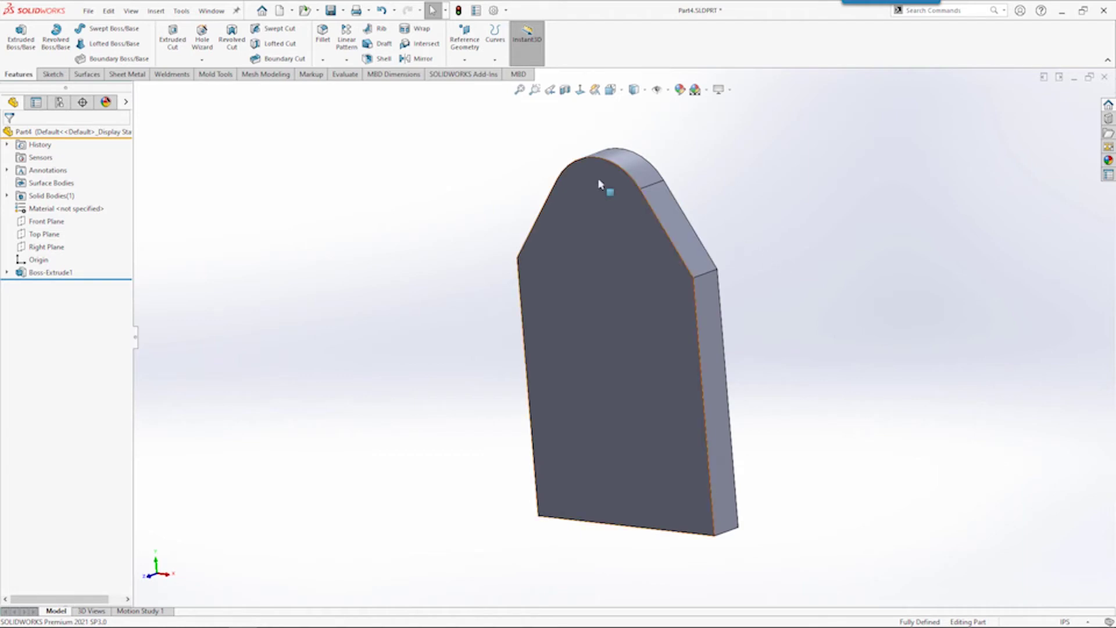
middle_click_drag(600, 184, 645, 177)
middle_click_drag(793, 314, 919, 237)
key("Escape")
middle_click_drag(531, 347, 661, 371)
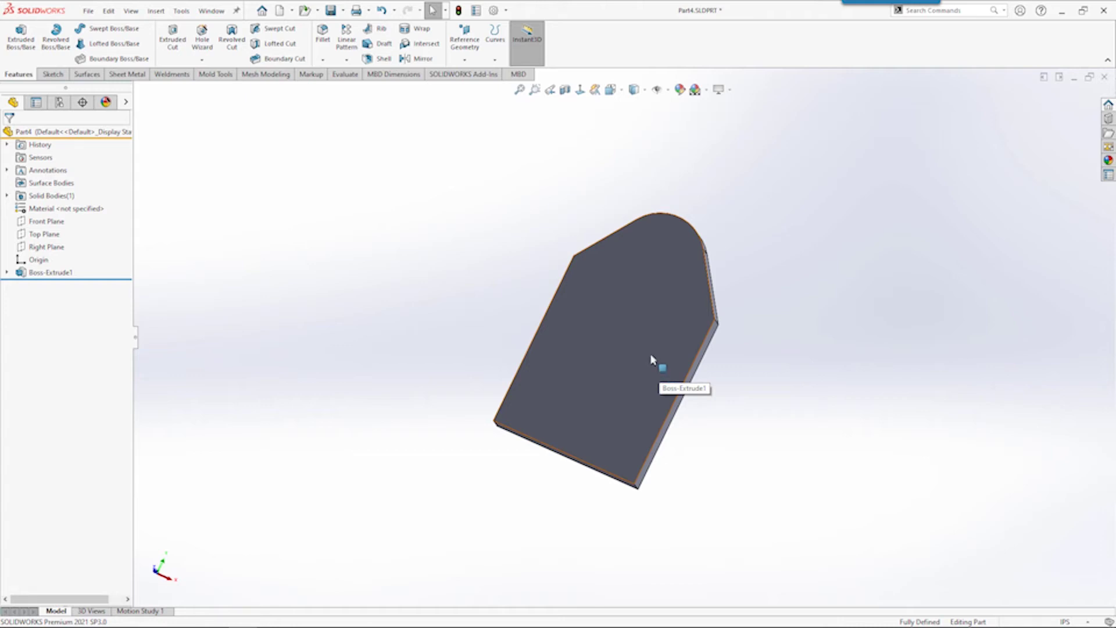
- Examine the part at different zoom levels, including its rounded top and a lower corner, and turn it back upright
scroll(651, 359, "up", 6)
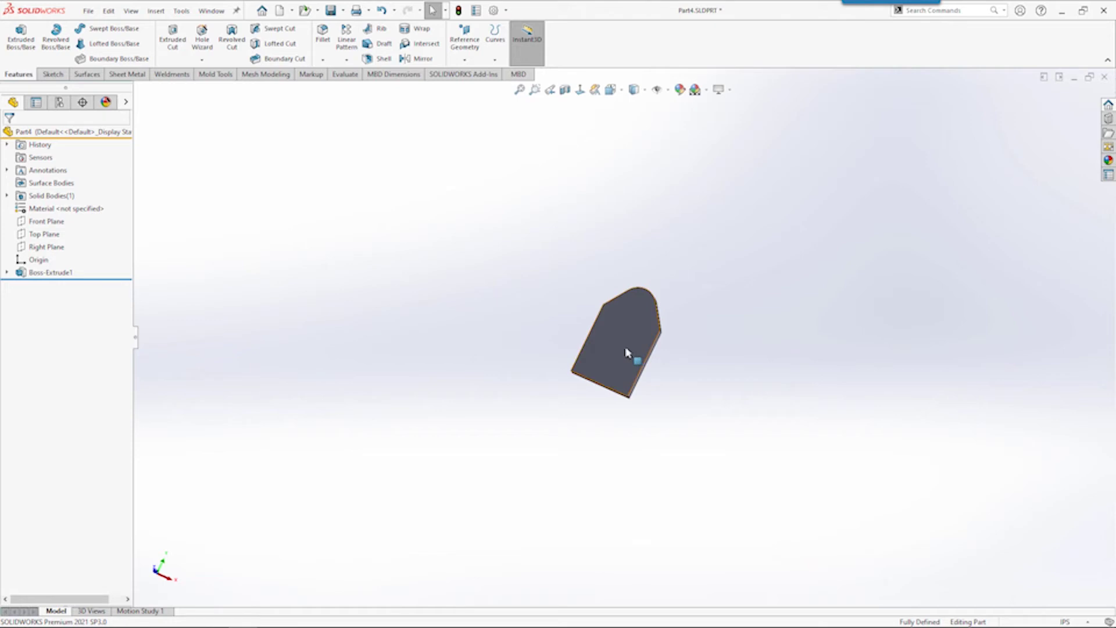
scroll(628, 354, "down", 5)
scroll(627, 356, "down", 5)
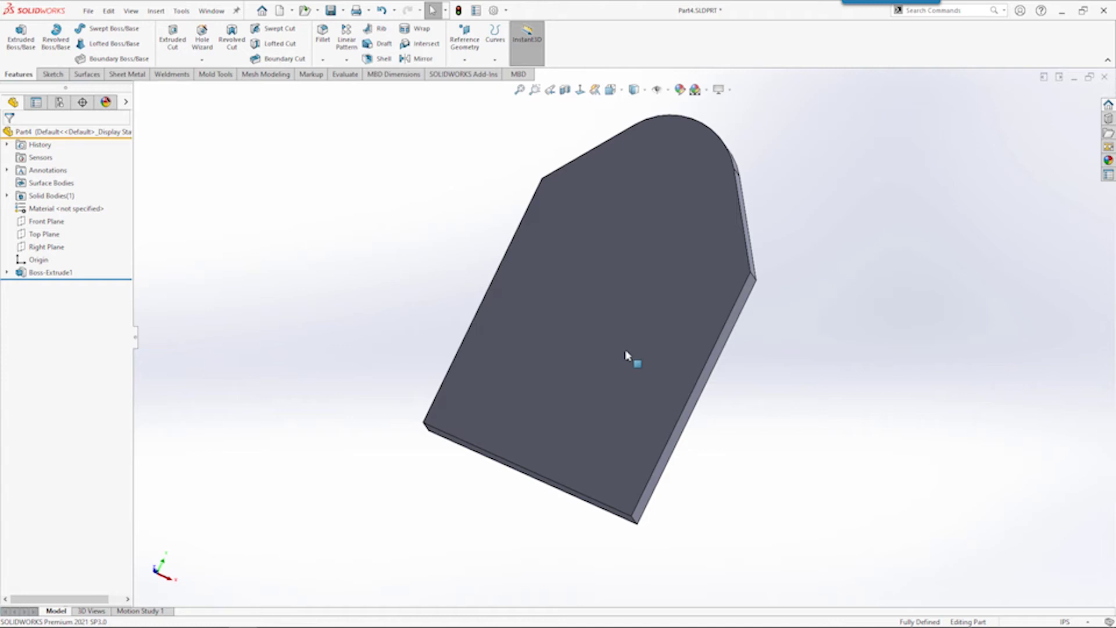
scroll(627, 356, "up", 5)
mouse_move(740, 311)
middle_mouse_down()
mouse_move(692, 304)
mouse_move(725, 316)
middle_mouse_up()
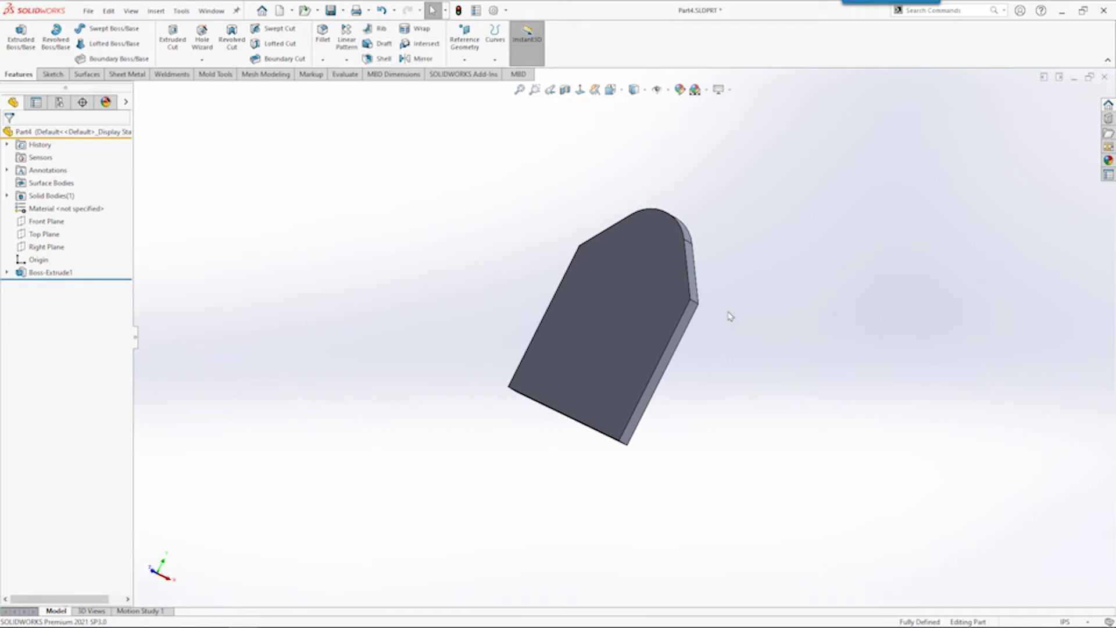
scroll(661, 230, "down", 4)
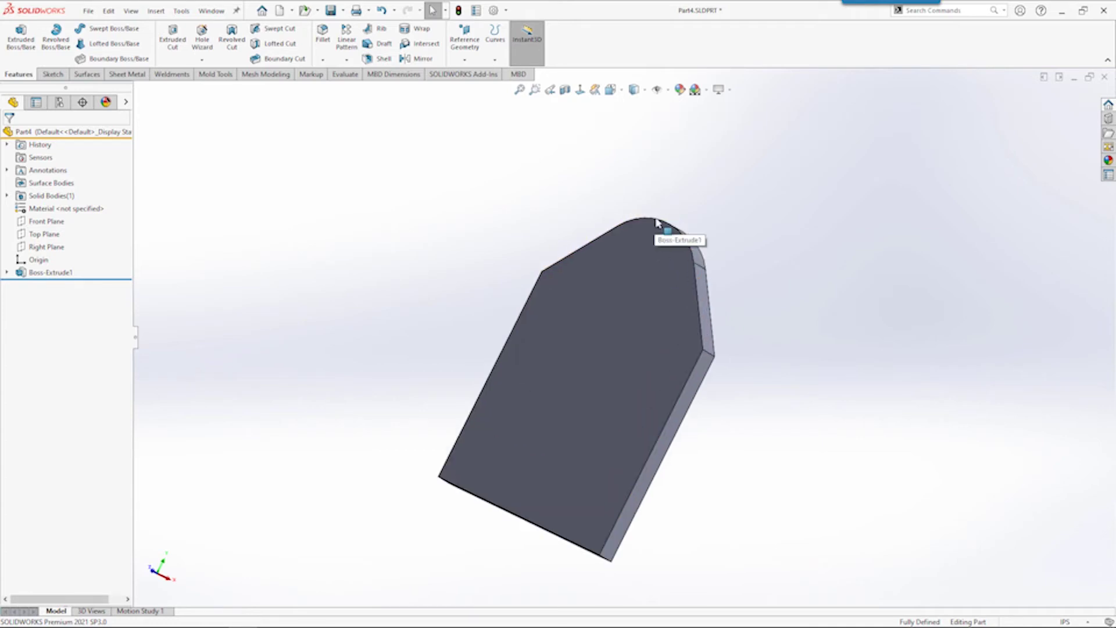
scroll(643, 302, "up", 5)
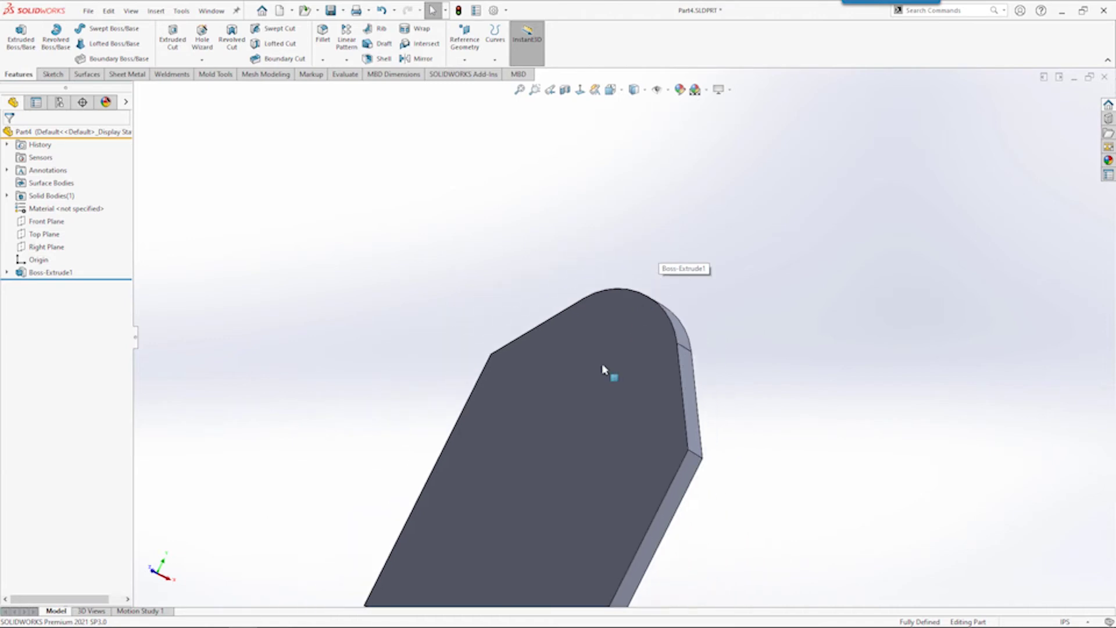
scroll(500, 487, "down", 5)
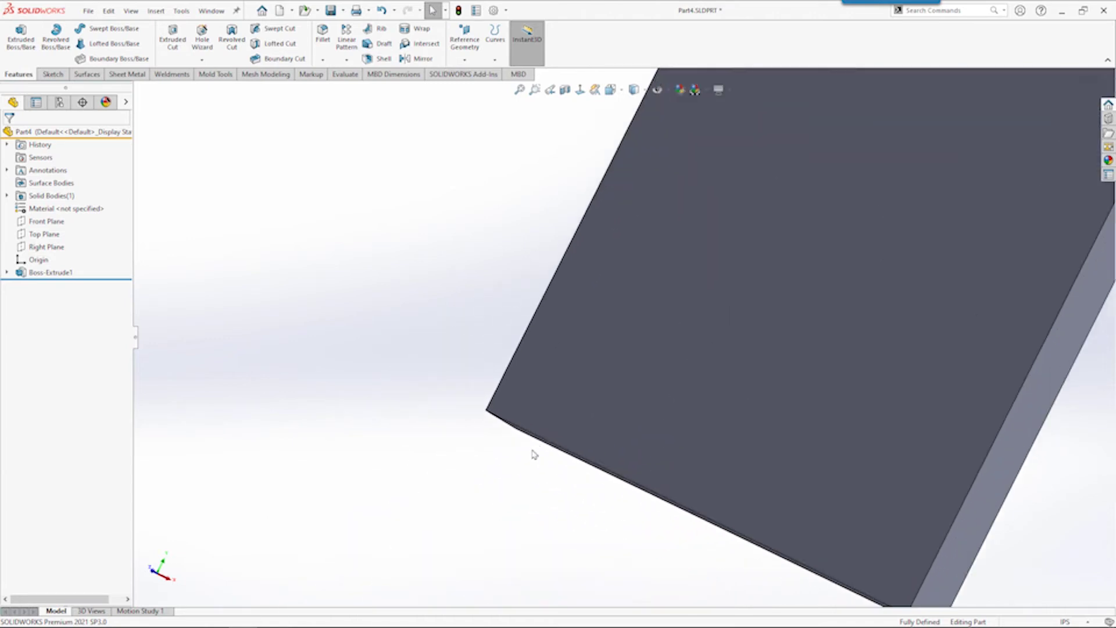
scroll(673, 312, "up", 5)
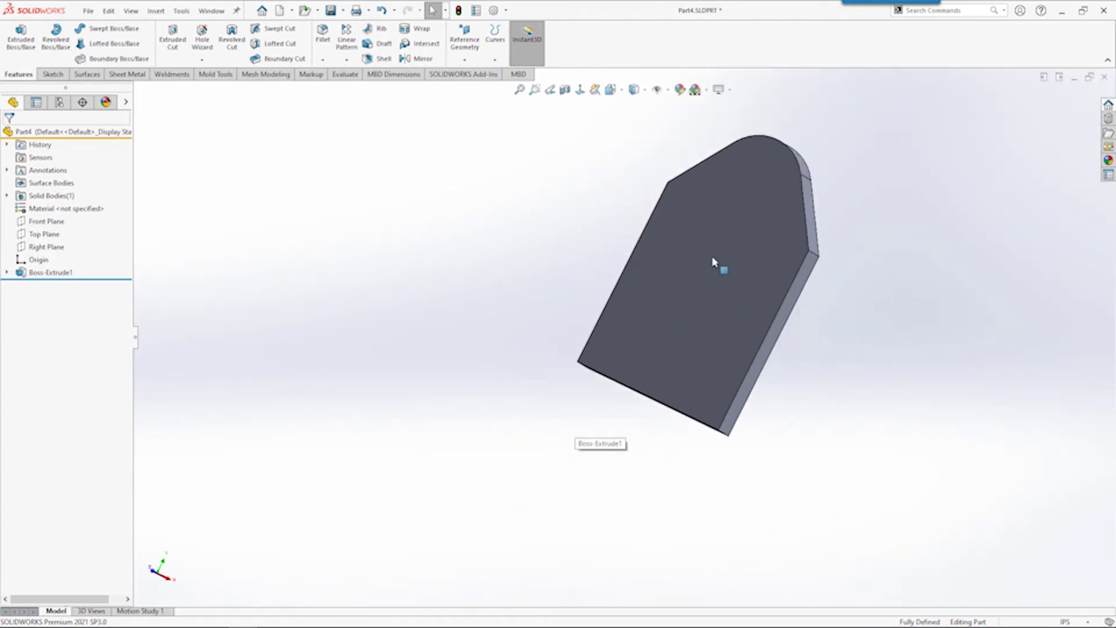
middle_click_drag(767, 272, 826, 307)
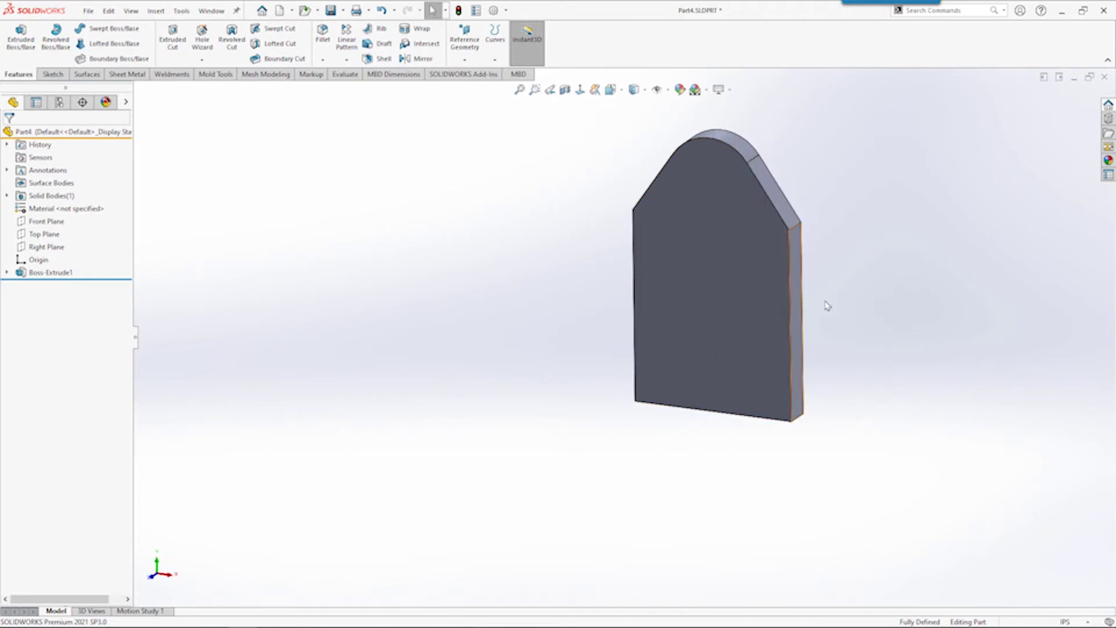
scroll(839, 265, "down", 3)
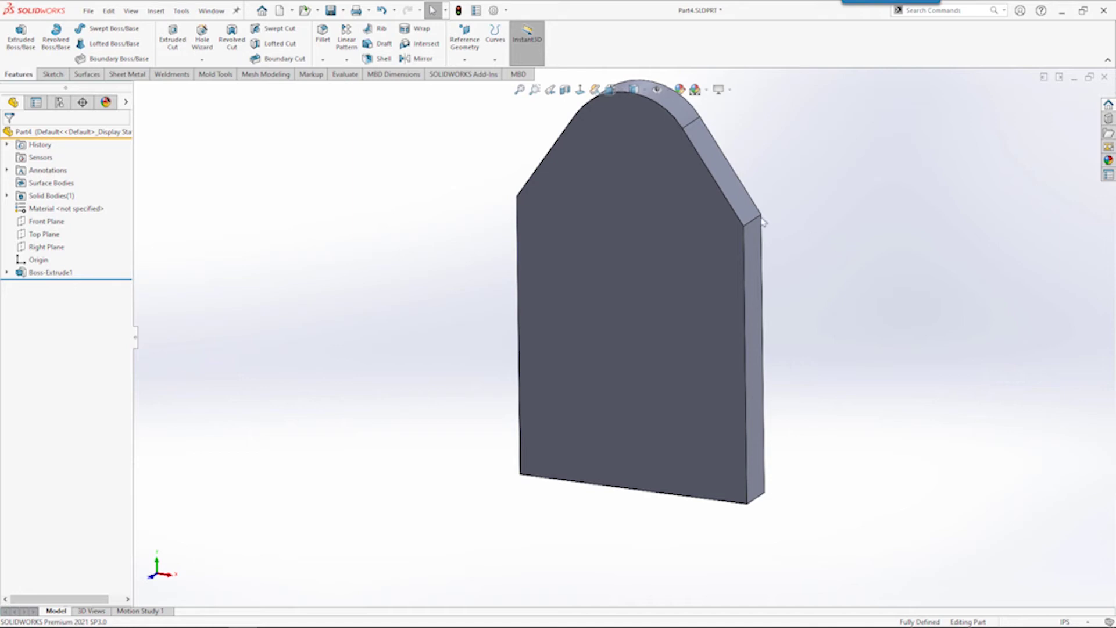
- Fillet the two edges where the angled sides meet the vertical sides with a symmetric 1.25 in radius
left_click(324, 36)
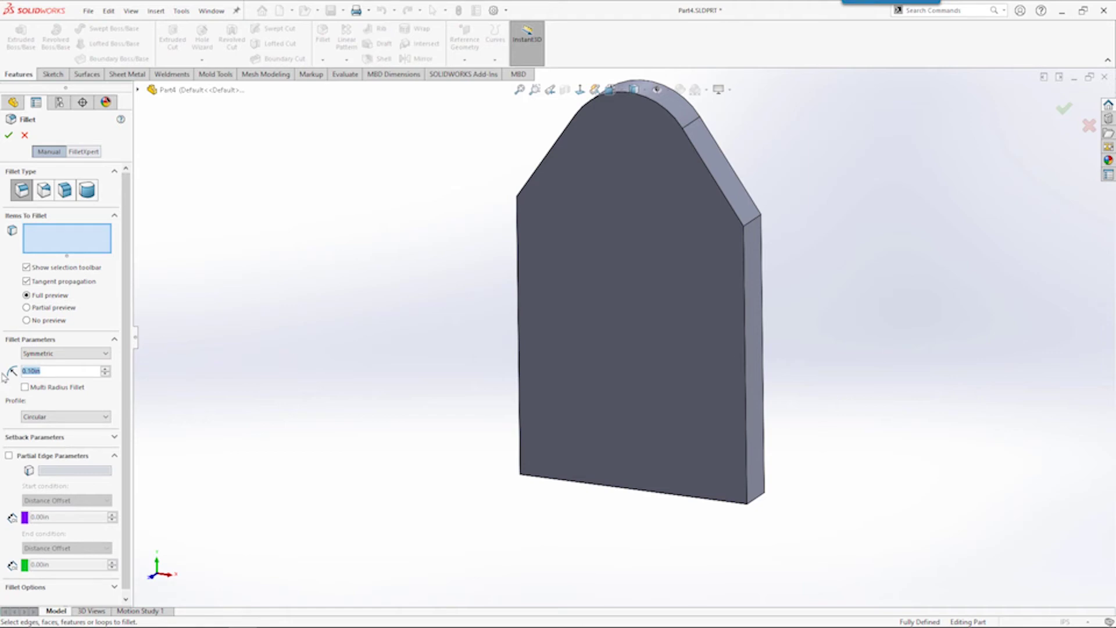
type("1.25")
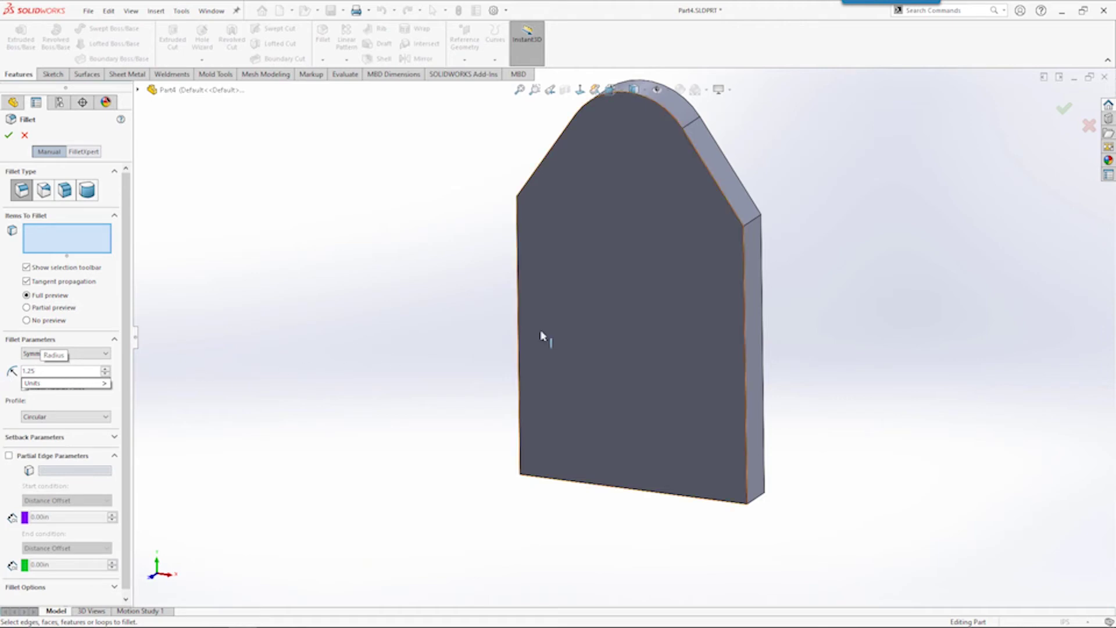
left_click(753, 225)
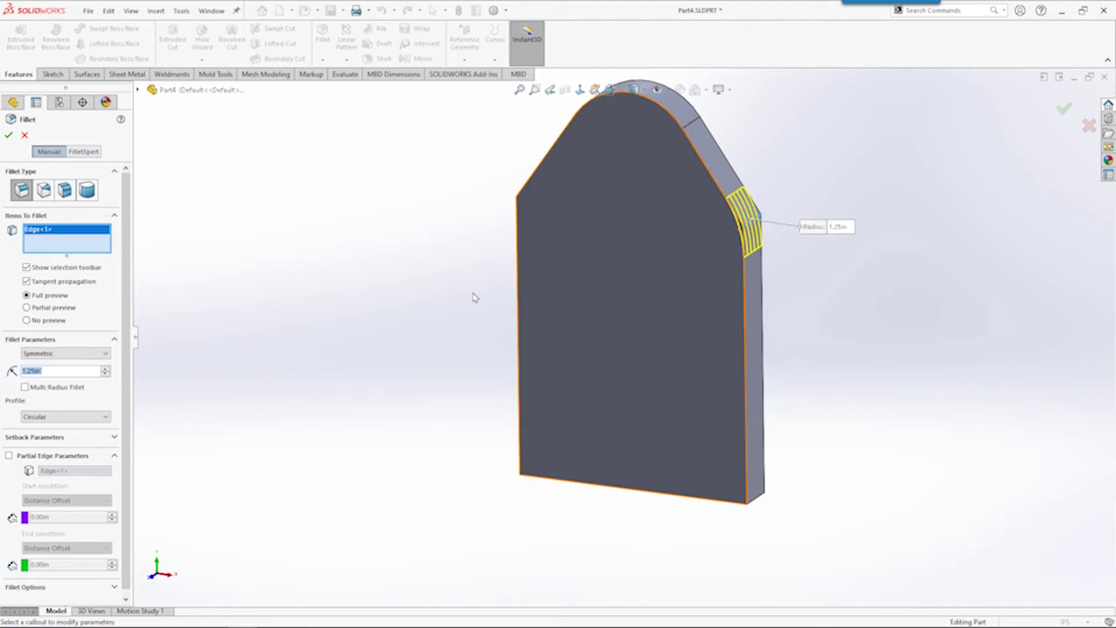
middle_click_drag(449, 288, 546, 315)
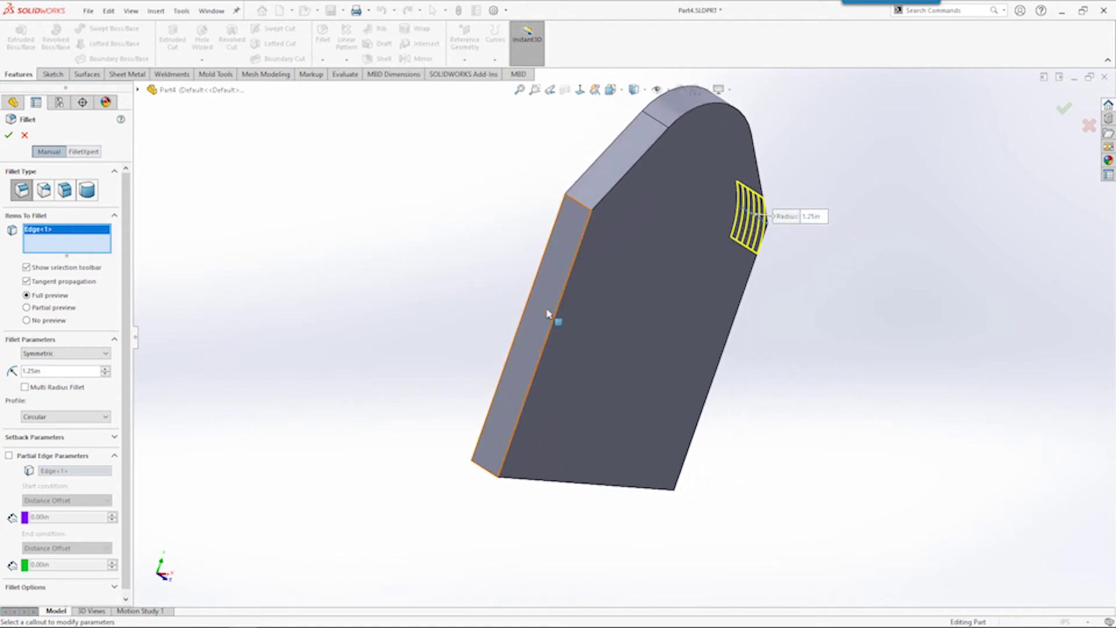
left_click(580, 208)
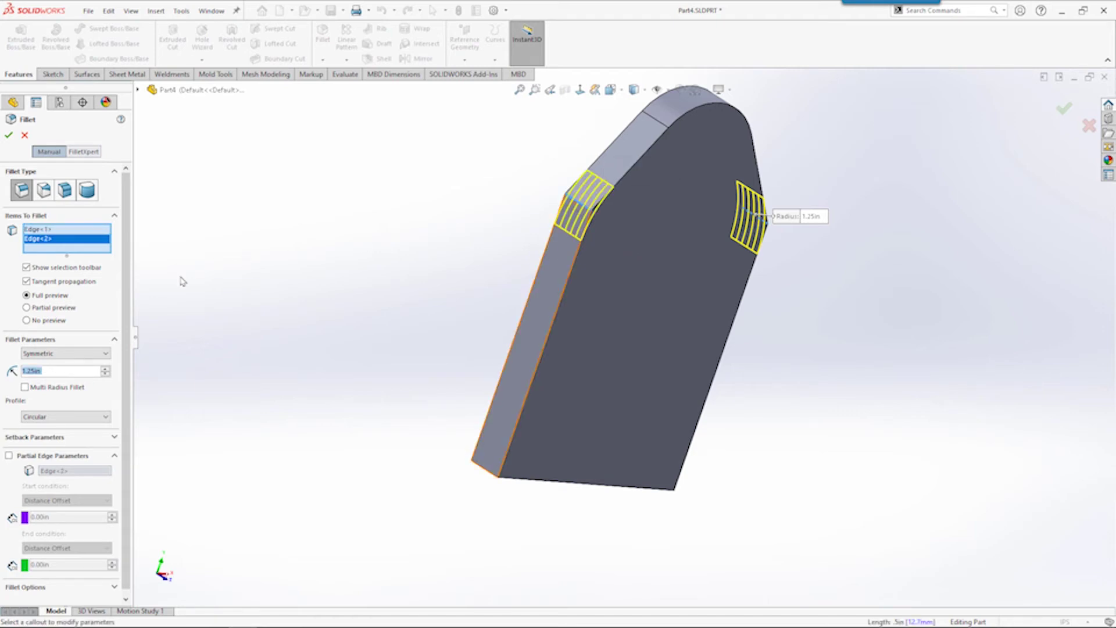
scroll(124, 311, "down", 1)
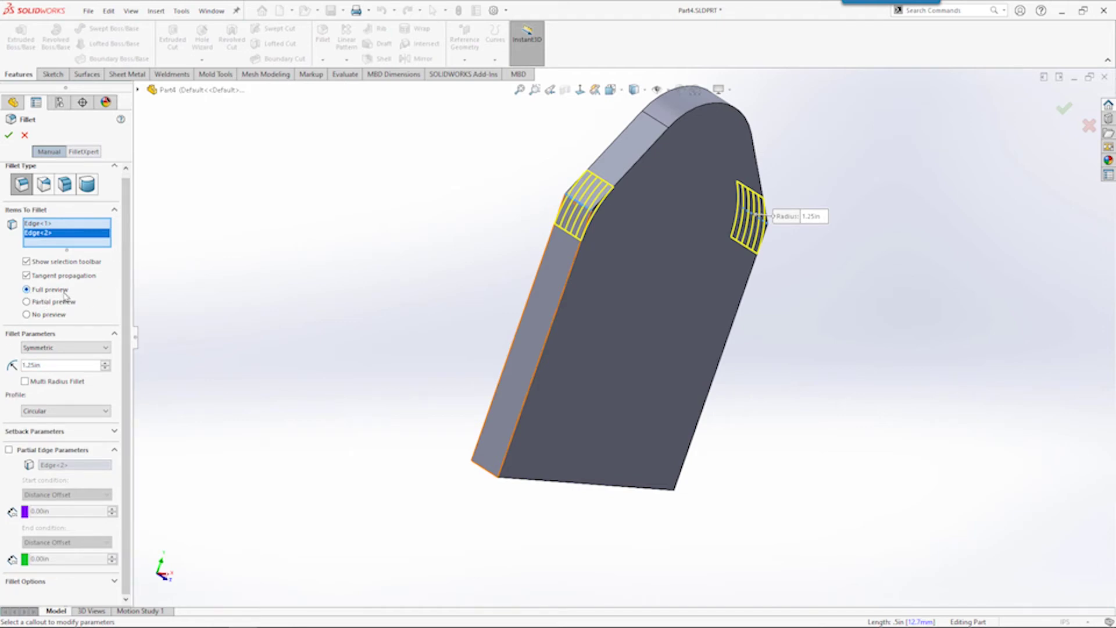
middle_click_drag(755, 344, 660, 299)
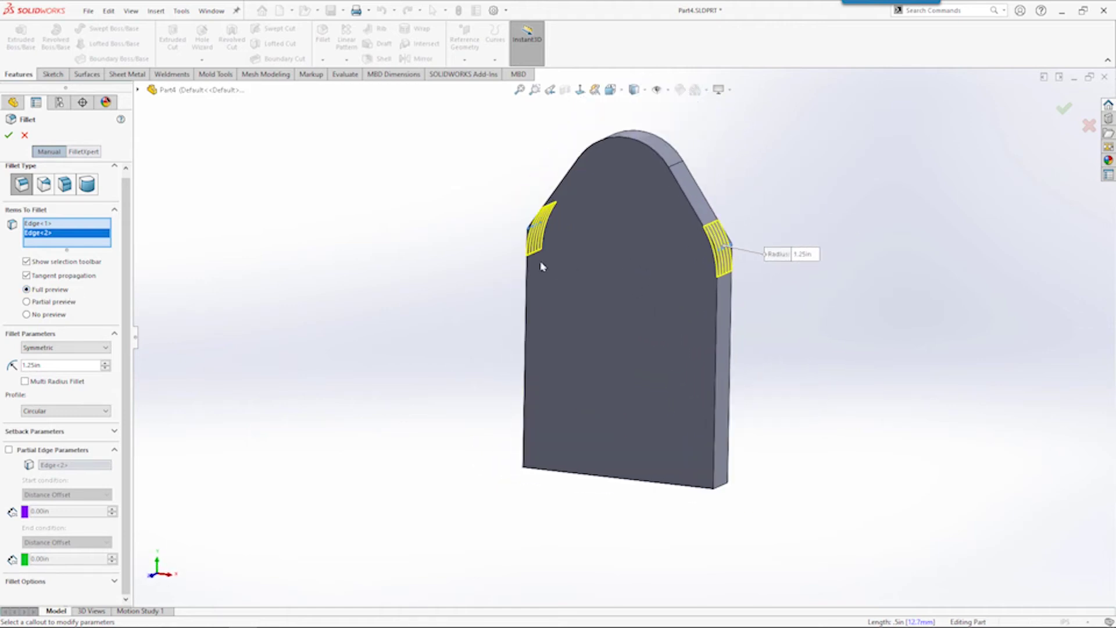
left_click(9, 135)
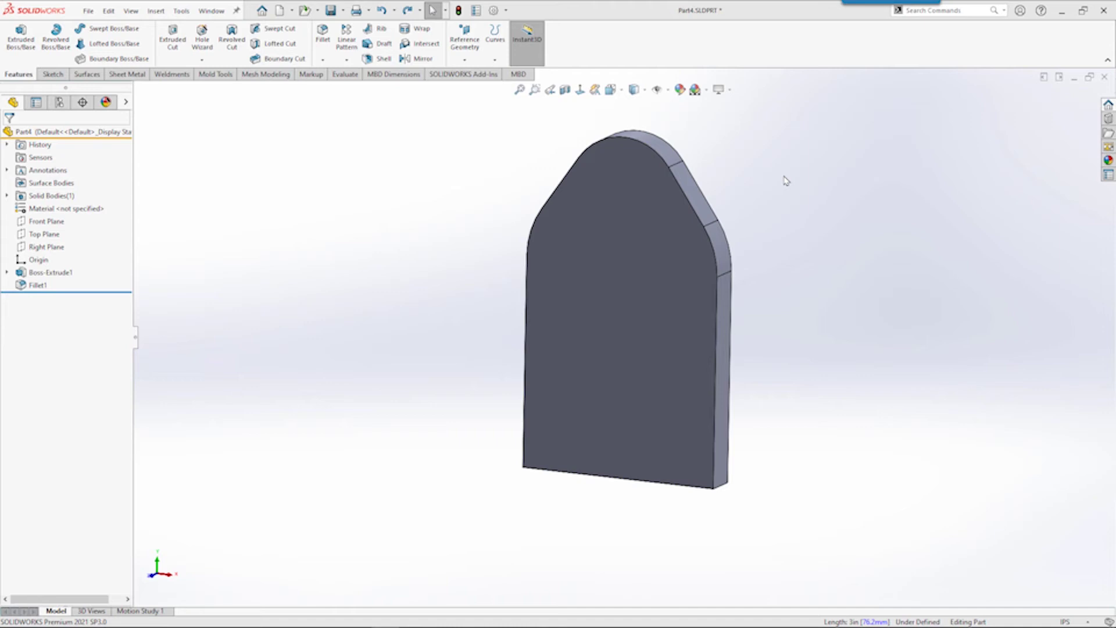
- Start a sketch on the part's front face and offset the face outline inward by 0.375 in
left_click(644, 225)
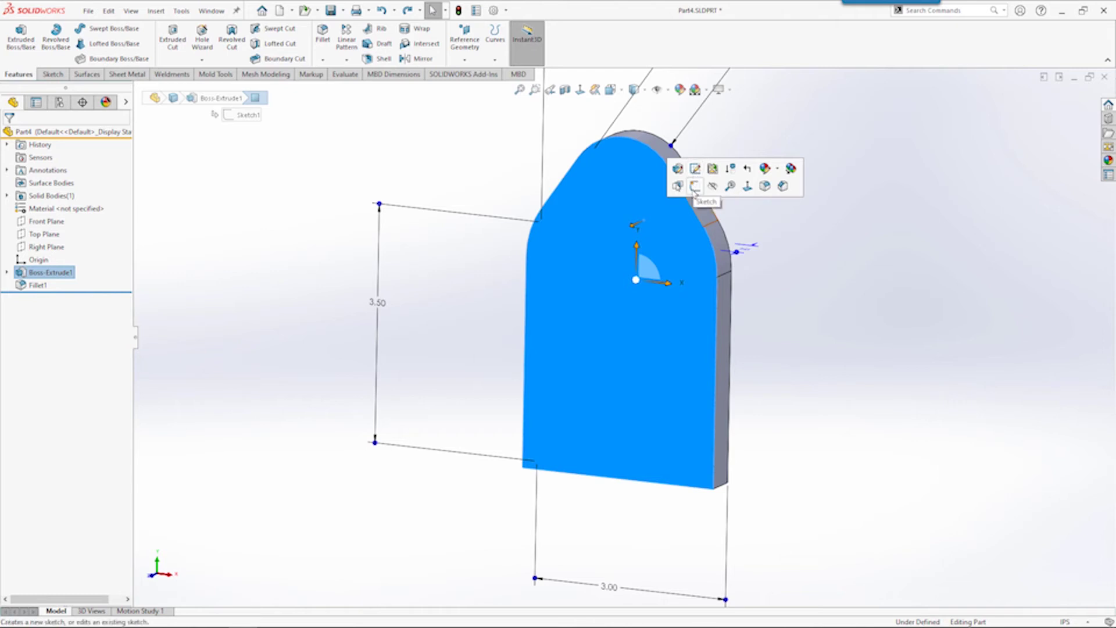
left_click(694, 187)
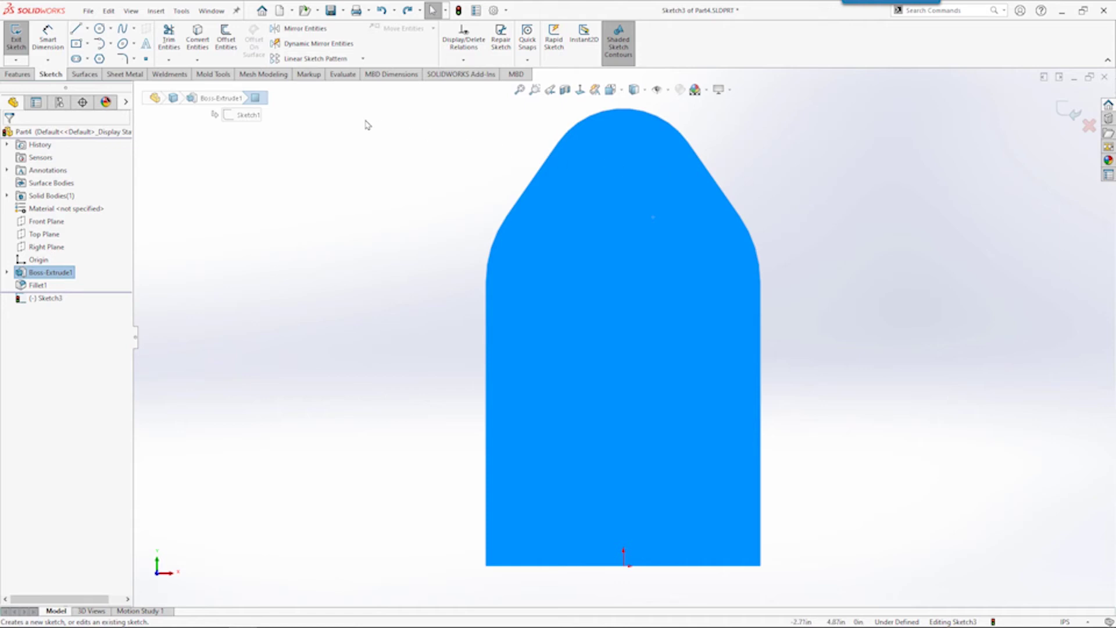
left_click(226, 42)
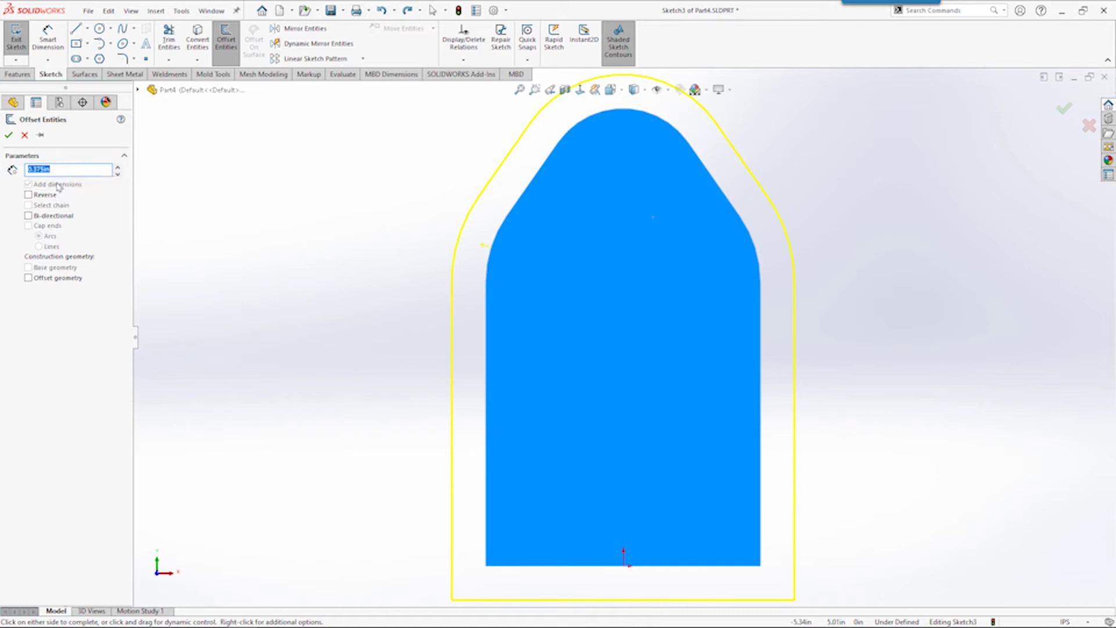
left_click(43, 197)
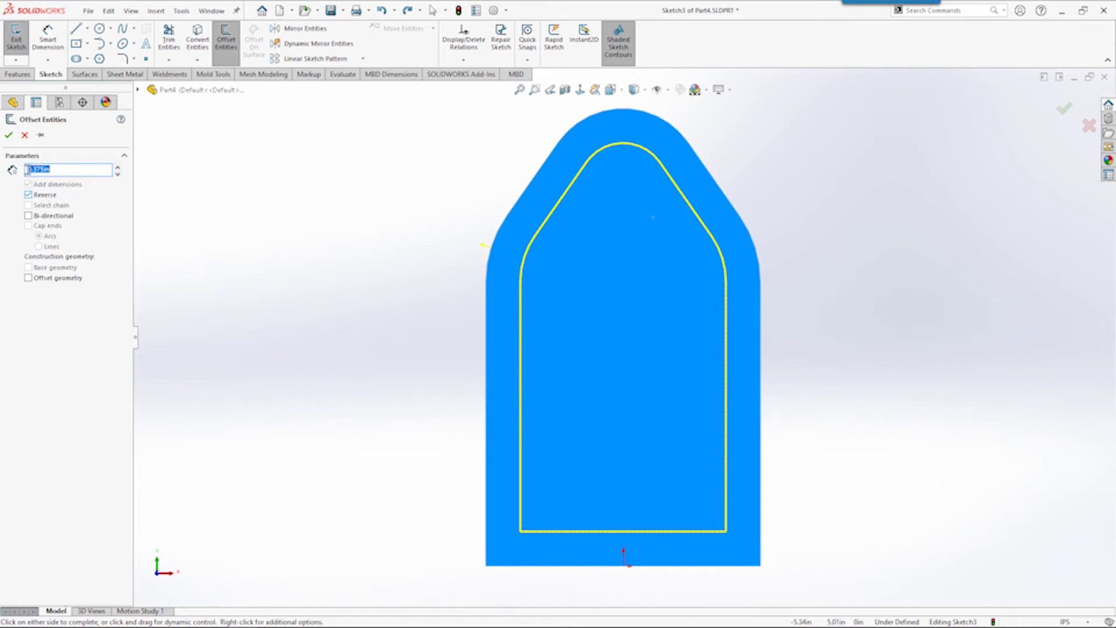
left_click(9, 135)
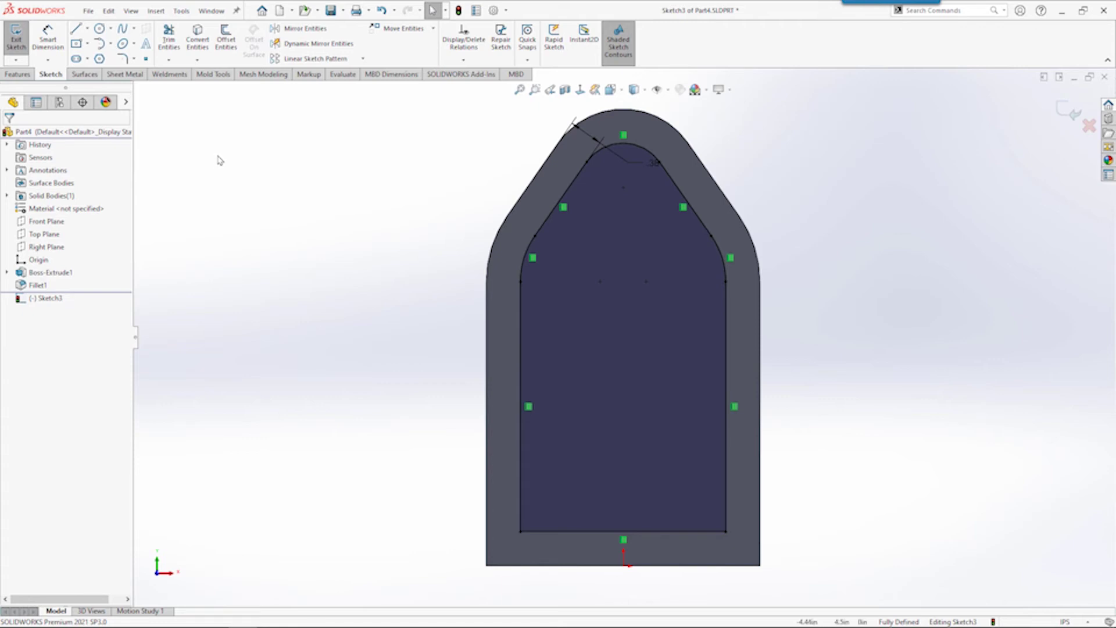
- Convert the part's bottom edge into the sketch and extend both vertical offset lines down past it with Power trim
left_click(202, 51)
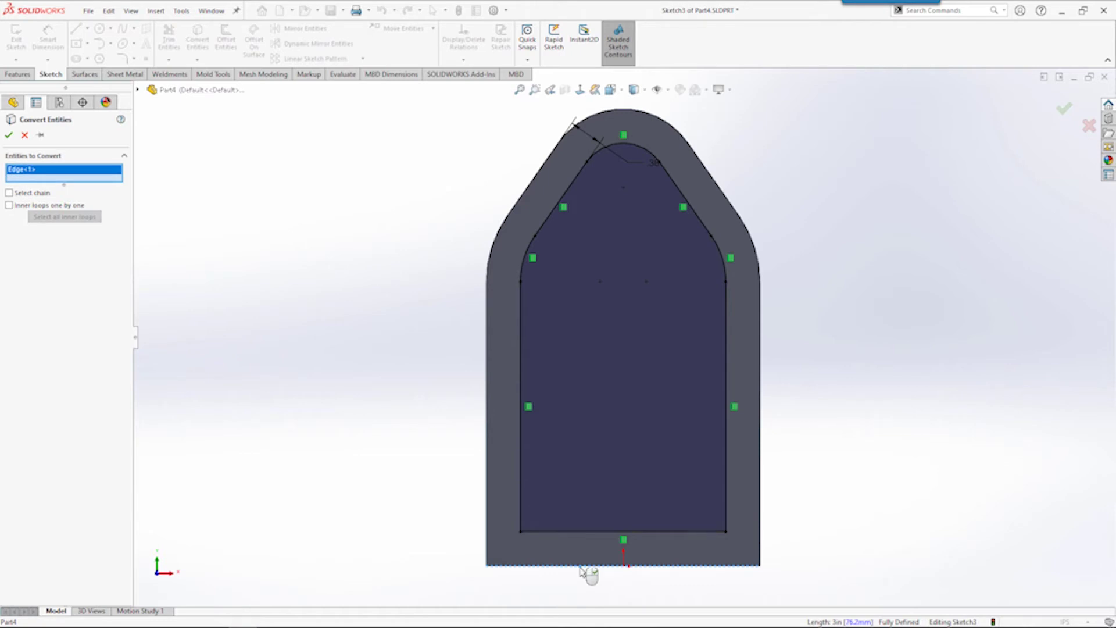
right_click(582, 573)
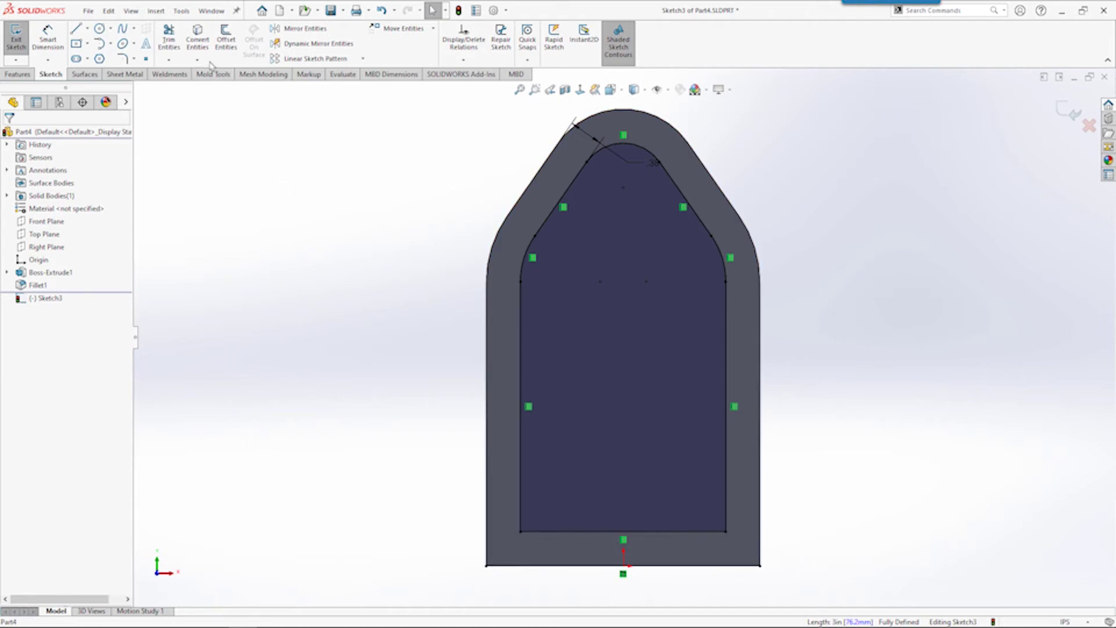
left_click(169, 42)
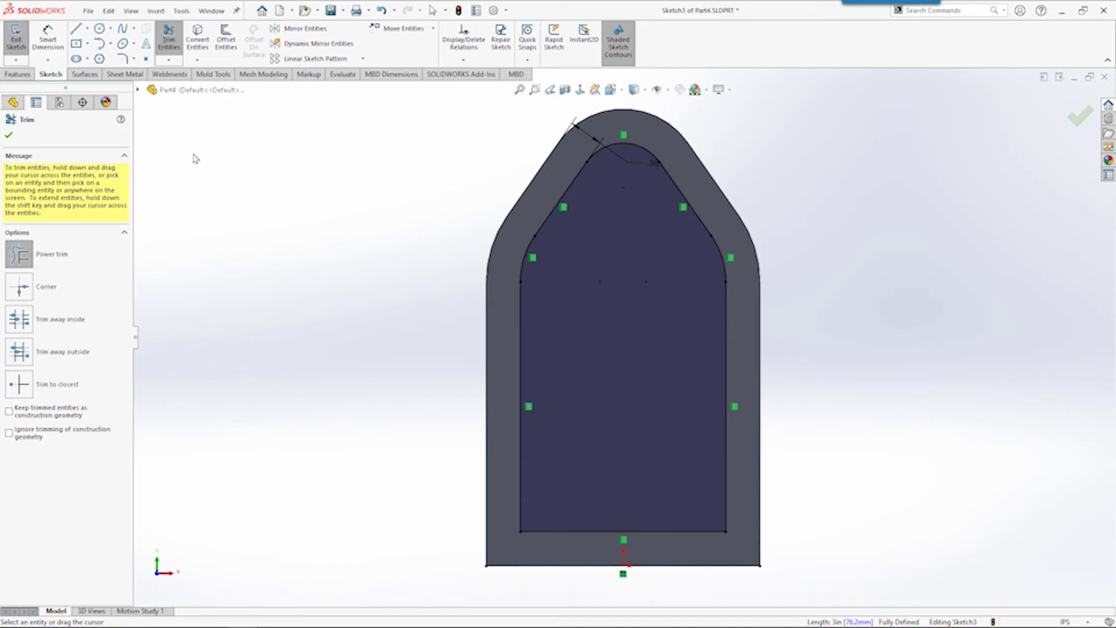
left_click(522, 414)
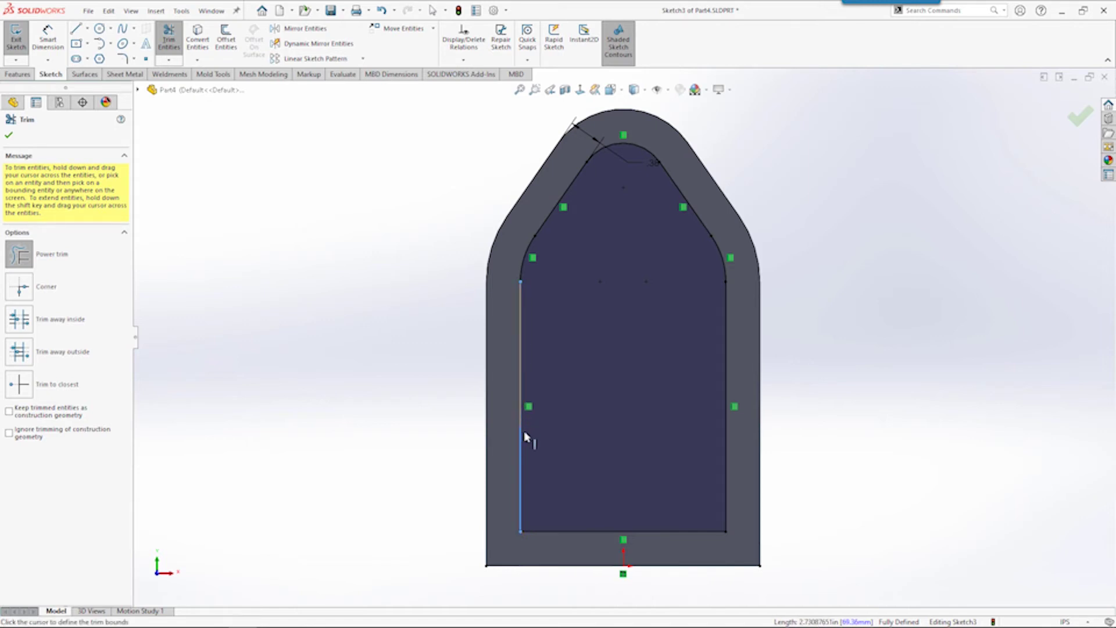
left_click(529, 600)
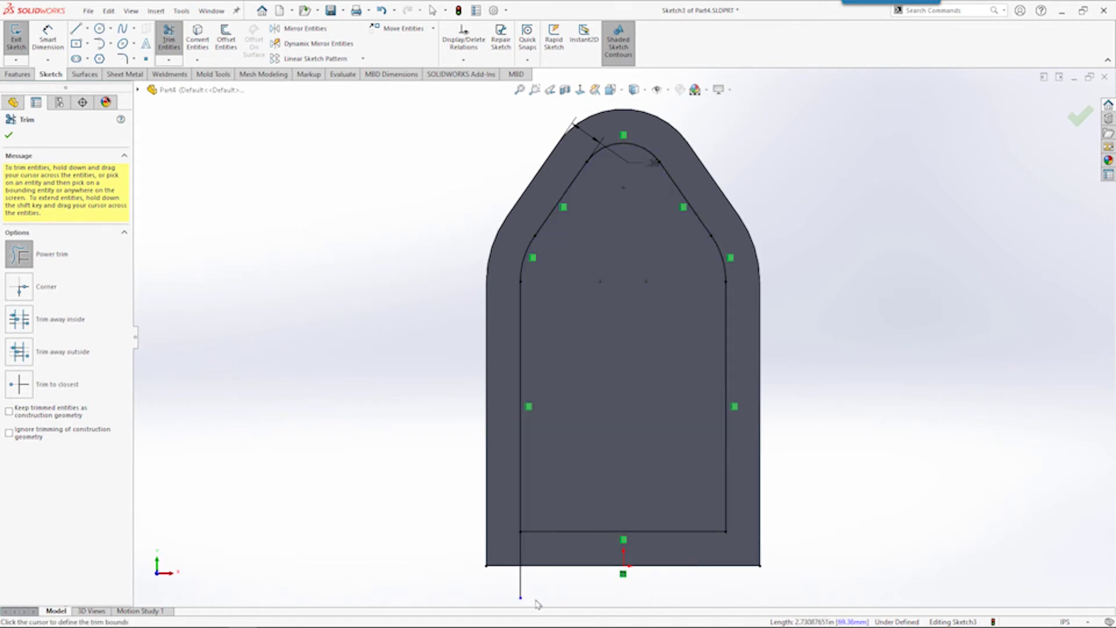
left_click(727, 494)
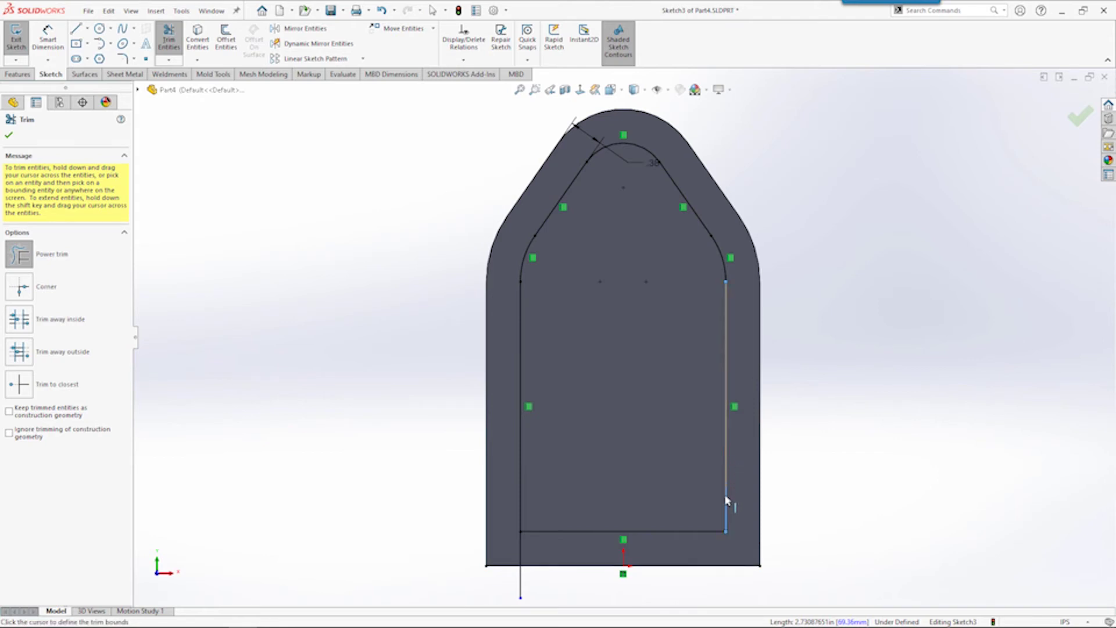
left_click(733, 600)
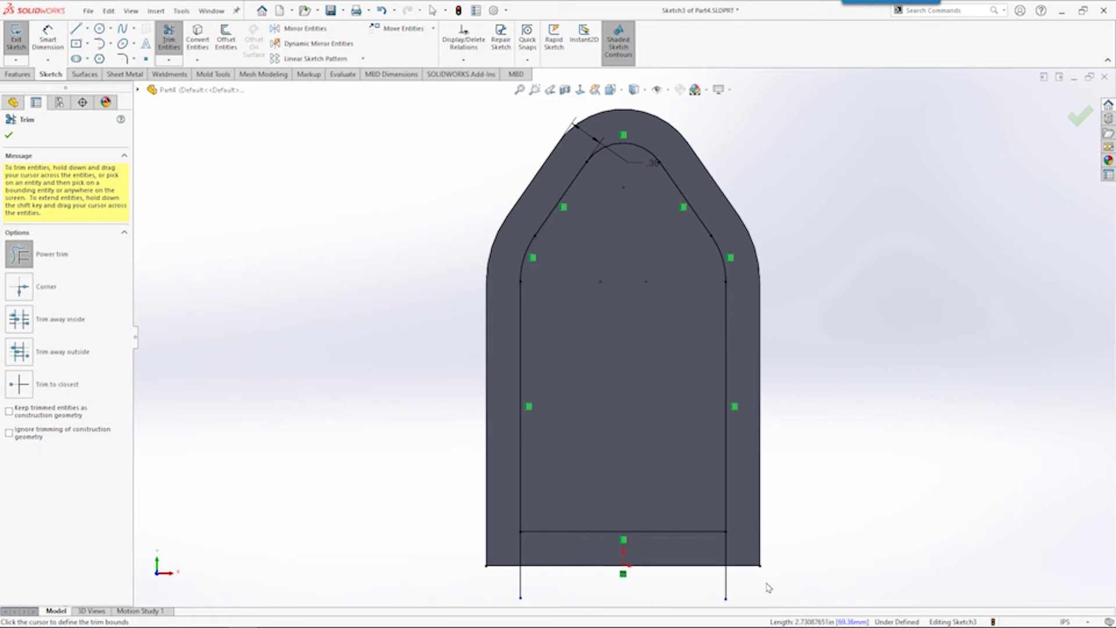
- Power trim the line ends below the bottom edge, the bottom edge outside the offset, and the inner horizontal line to close the profile
left_click_drag(776, 580, 712, 588)
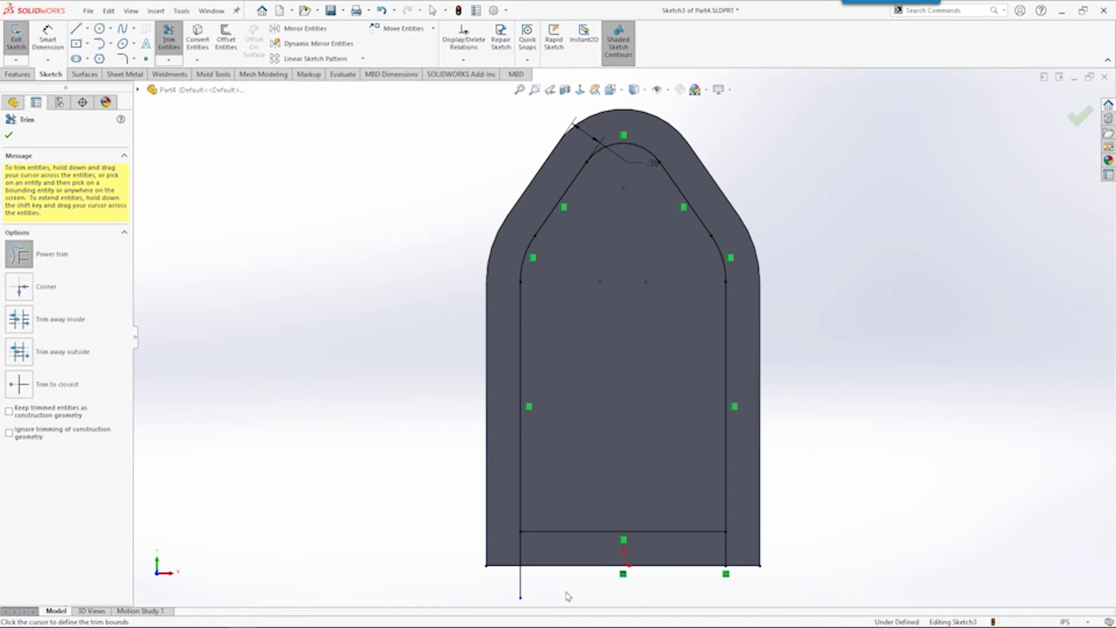
left_click_drag(551, 590, 500, 586)
left_click_drag(500, 514, 501, 585)
left_click_drag(749, 510, 747, 580)
left_click_drag(668, 504, 664, 550)
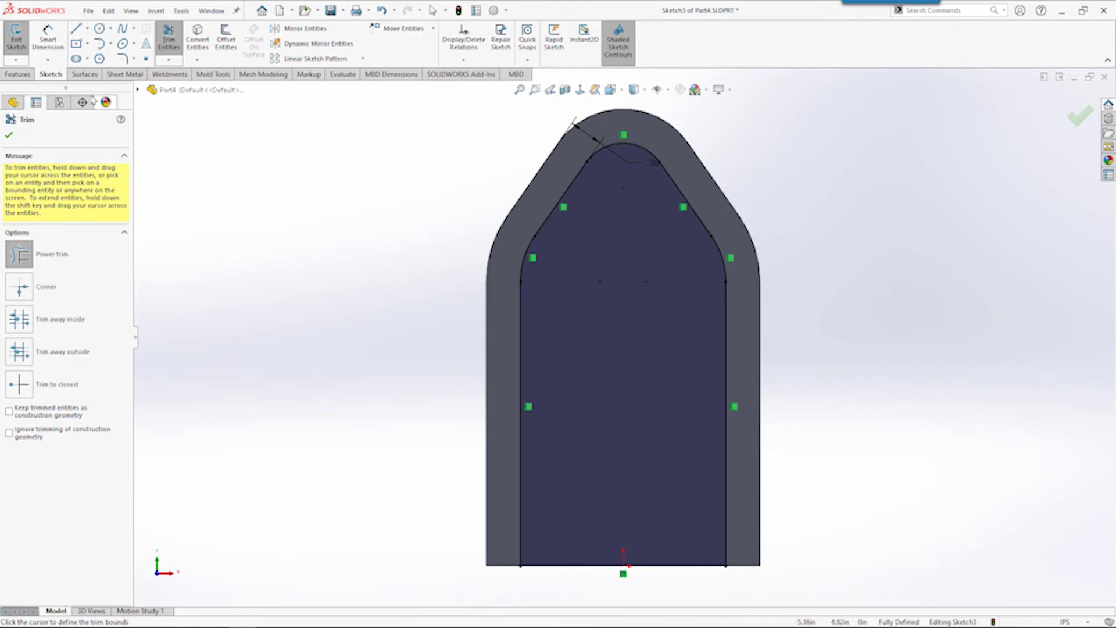
- Cut the inner offset profile out of the part with an Extruded Cut set to Through All
left_click(17, 75)
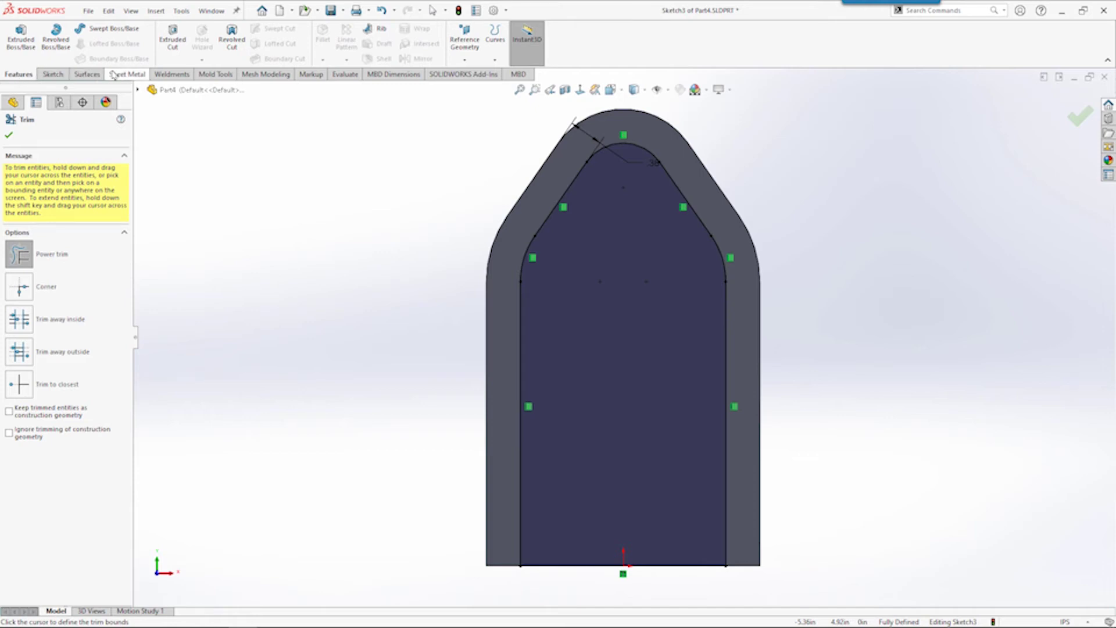
left_click(173, 41)
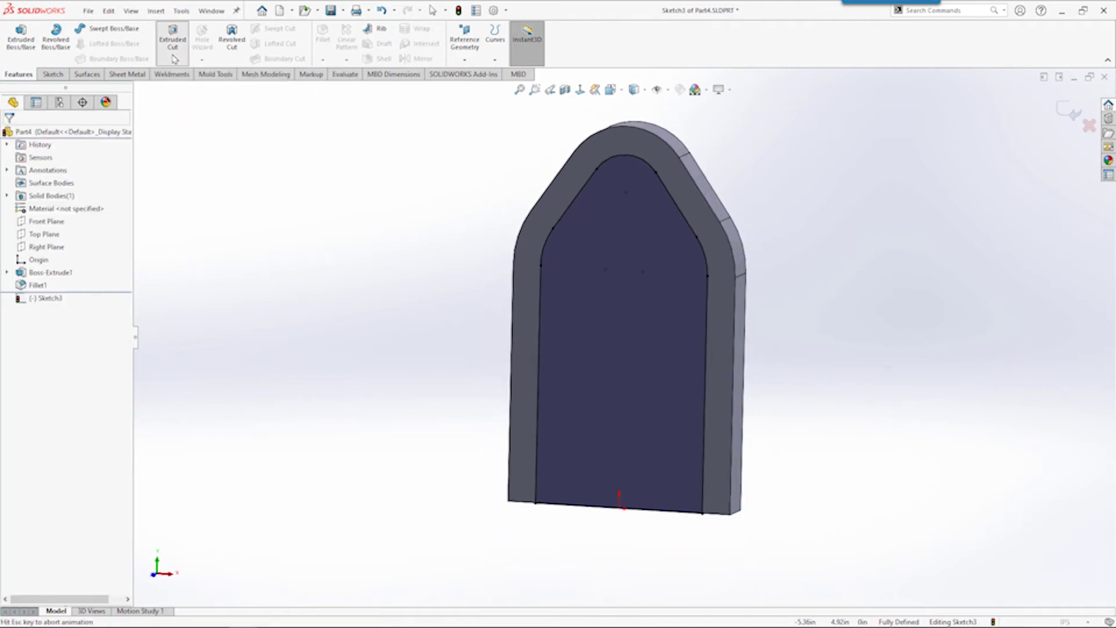
left_click(103, 205)
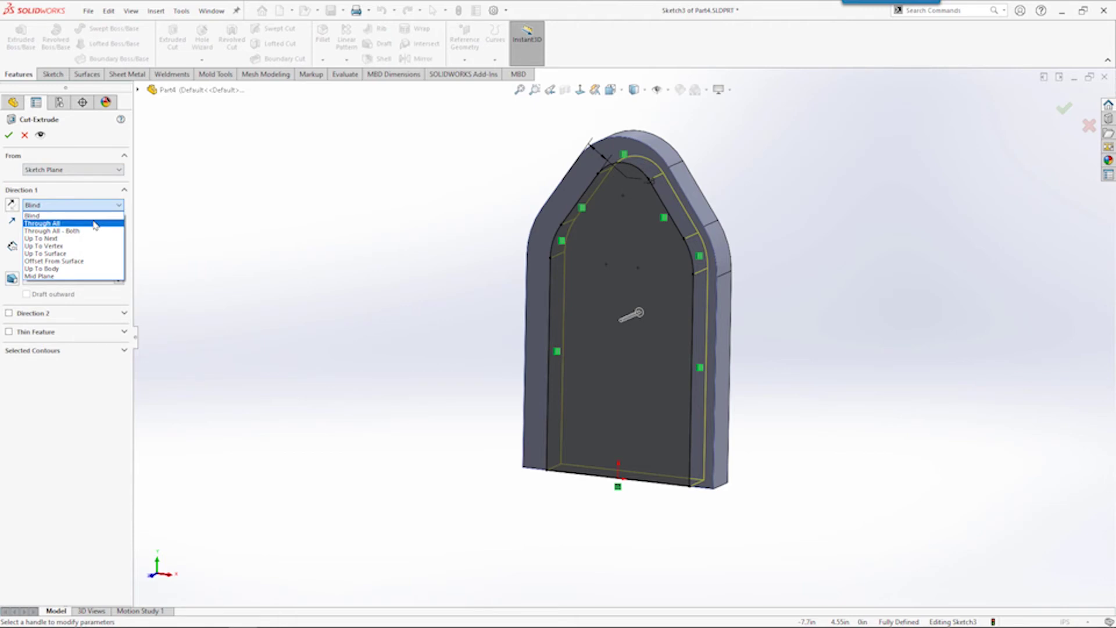
left_click(95, 223)
left_click(8, 136)
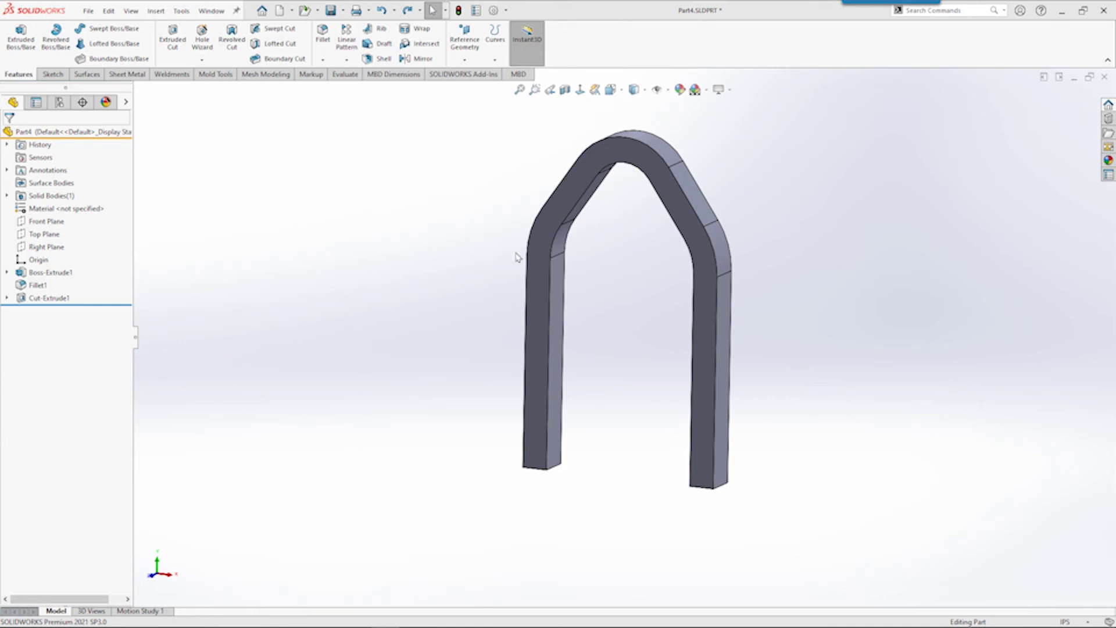
- Start a sketch on the outer side face of the right leg and draw a circle of about 0.65 in radius beside the part
left_click(721, 362)
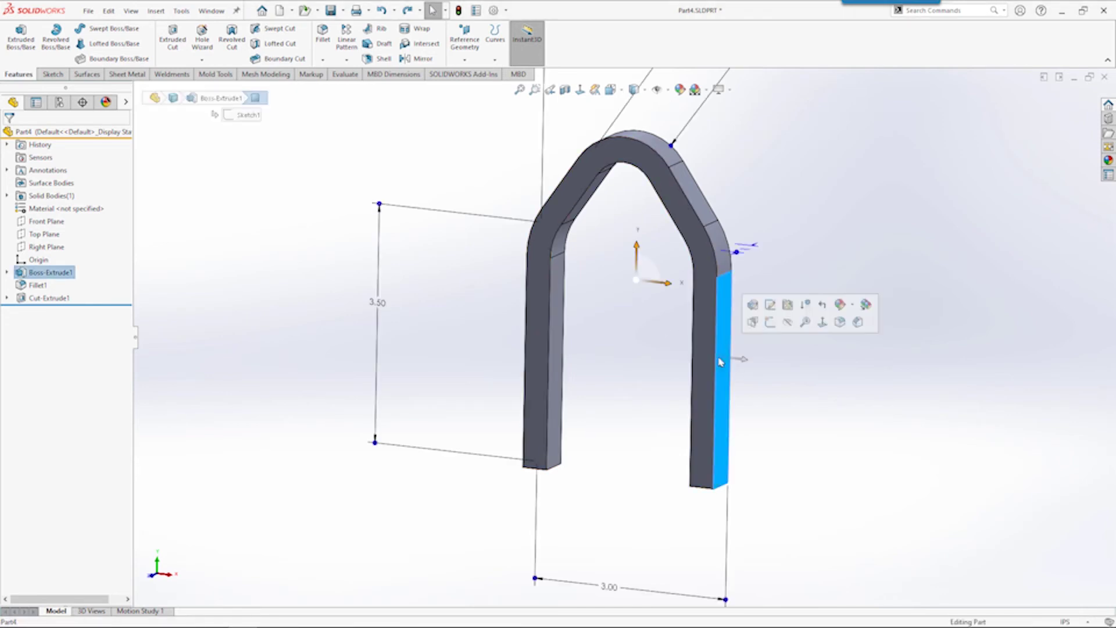
left_click(772, 324)
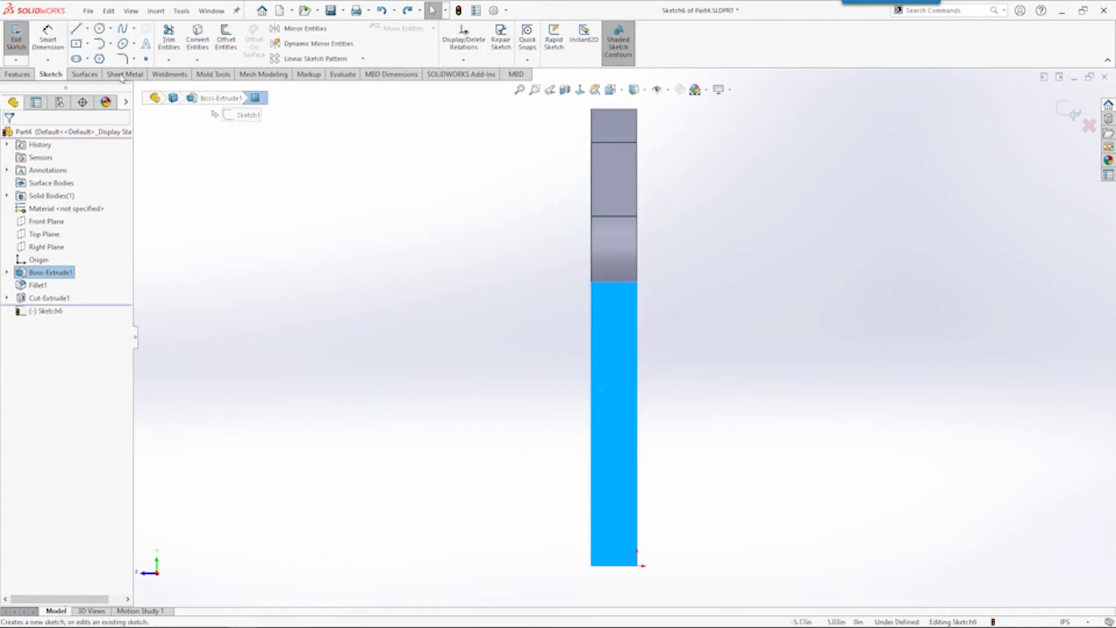
left_click(99, 30)
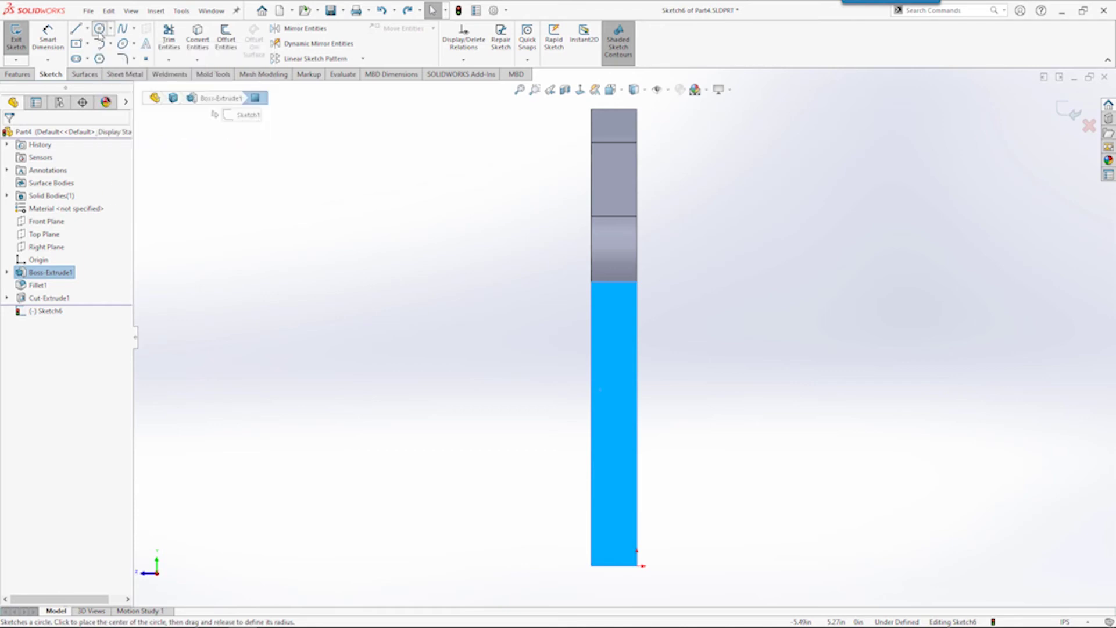
left_click(756, 371)
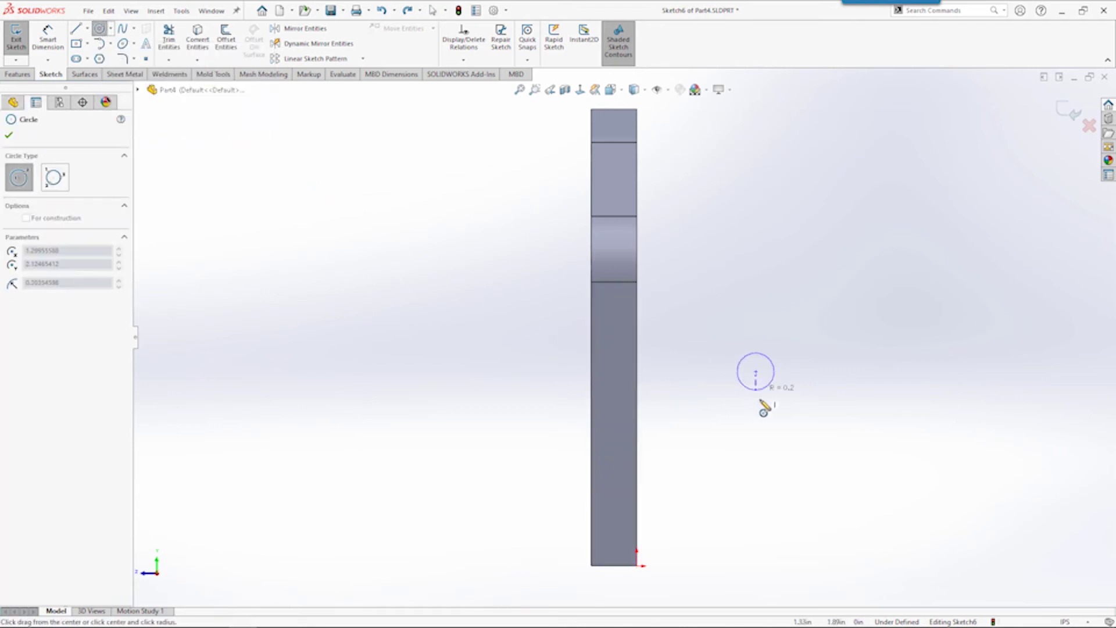
left_click(773, 431)
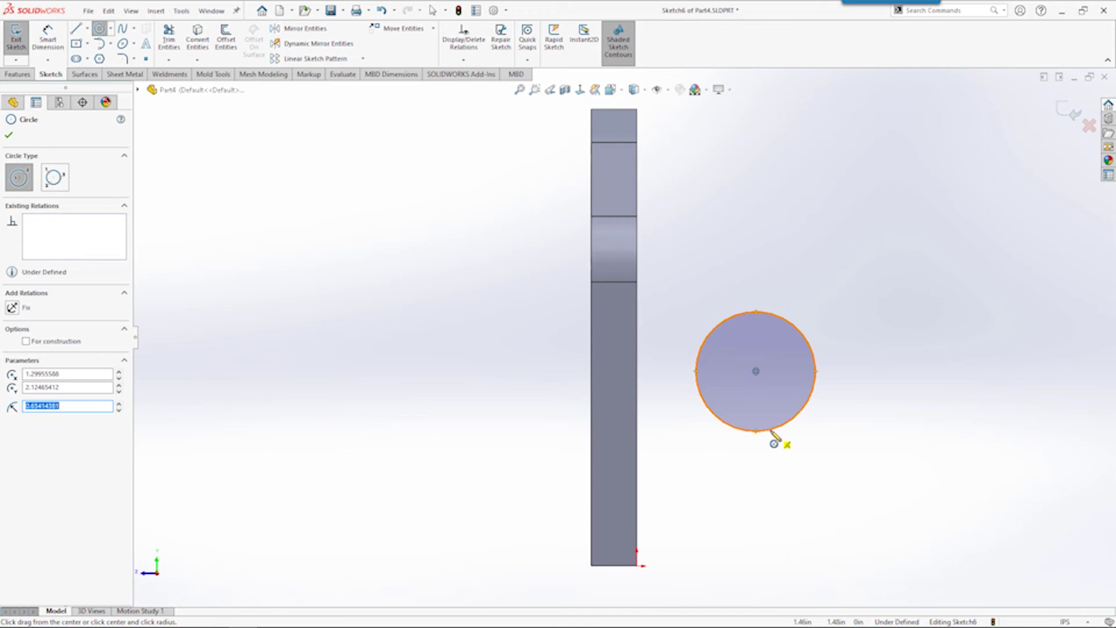
- Dimension the circle's diameter as 0.25 in
left_click(47, 56)
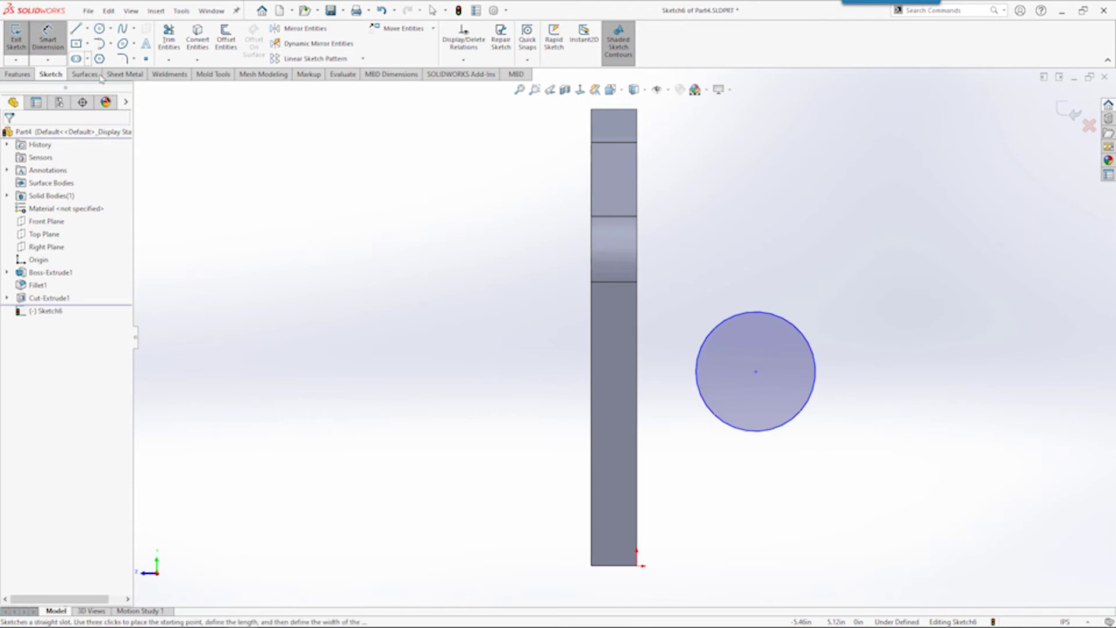
left_click(801, 333)
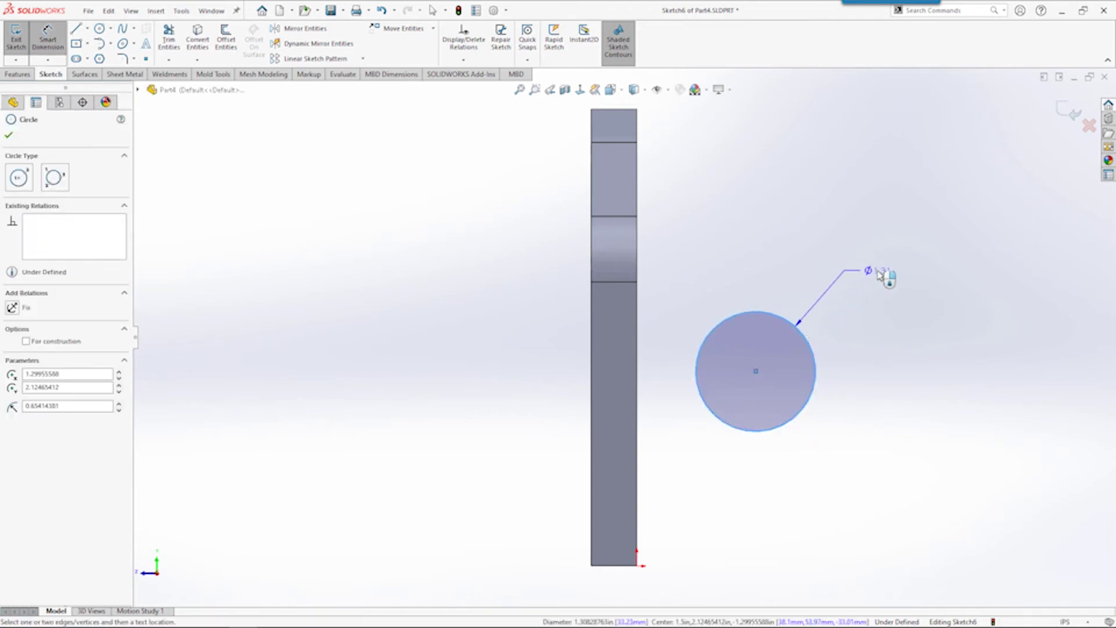
left_click(880, 275)
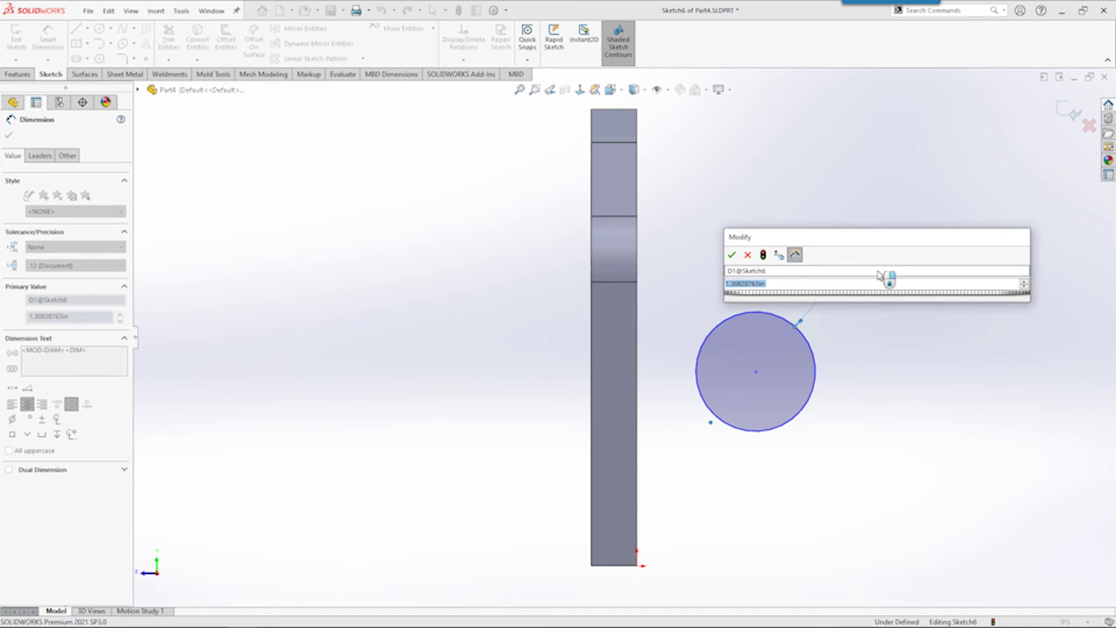
type(".25")
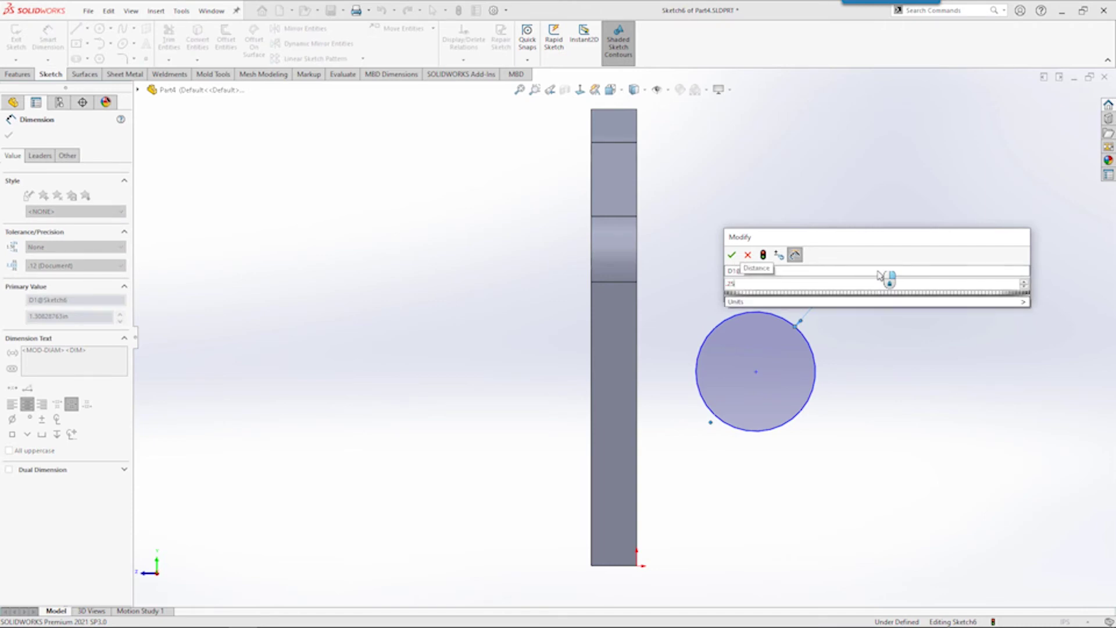
key("Return")
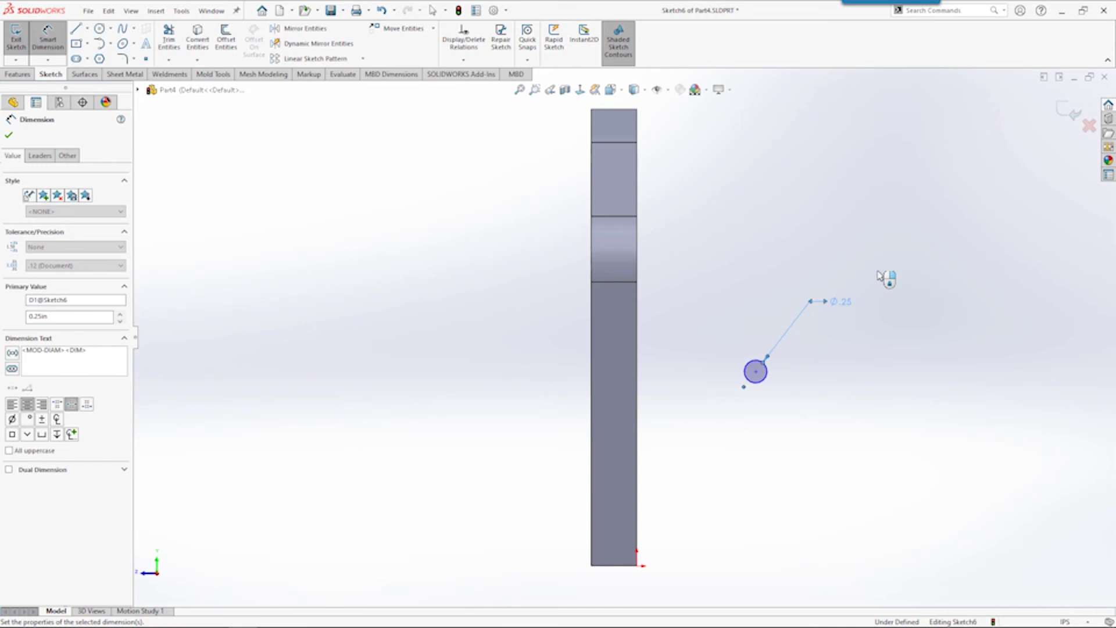
- Dimension the circle's height above the leg's bottom edge as 1.5 in
left_click(763, 383)
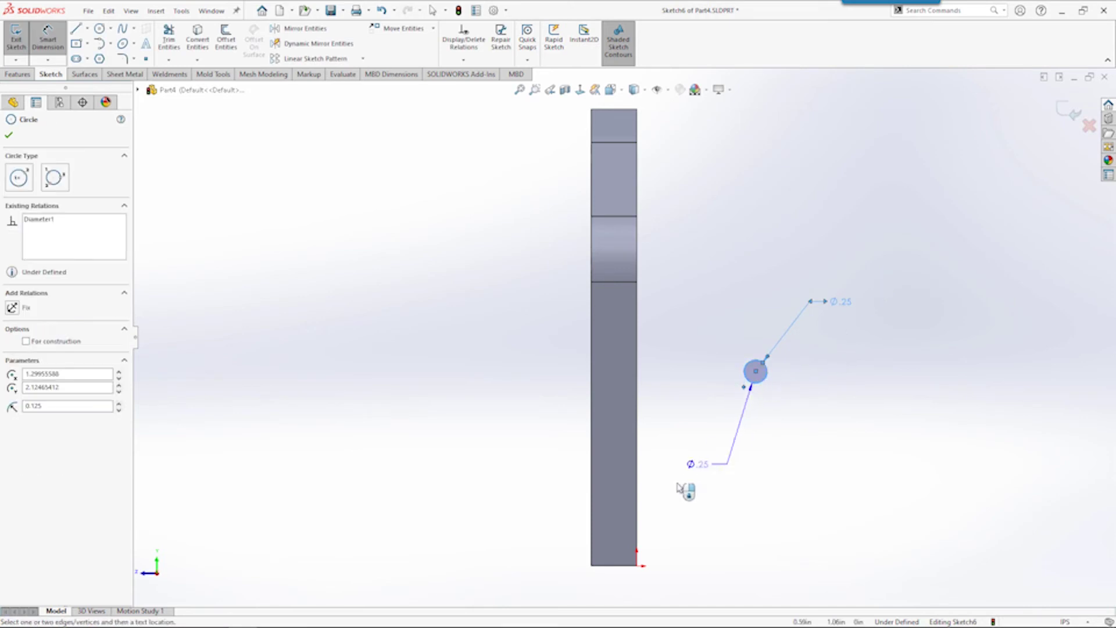
left_click(611, 566)
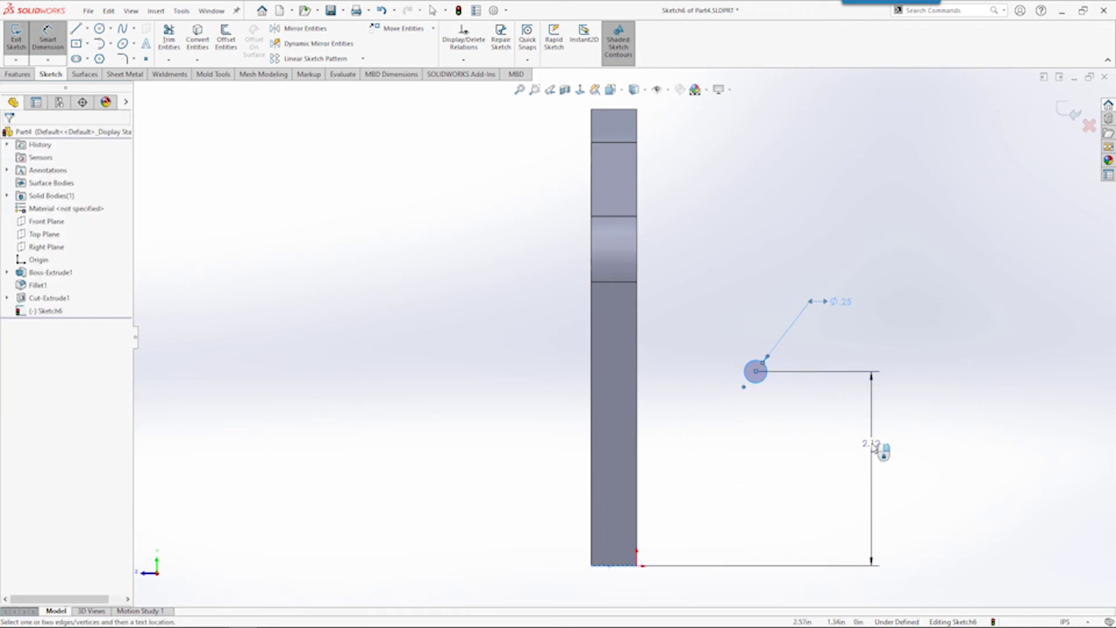
left_click(876, 448)
type("1.5")
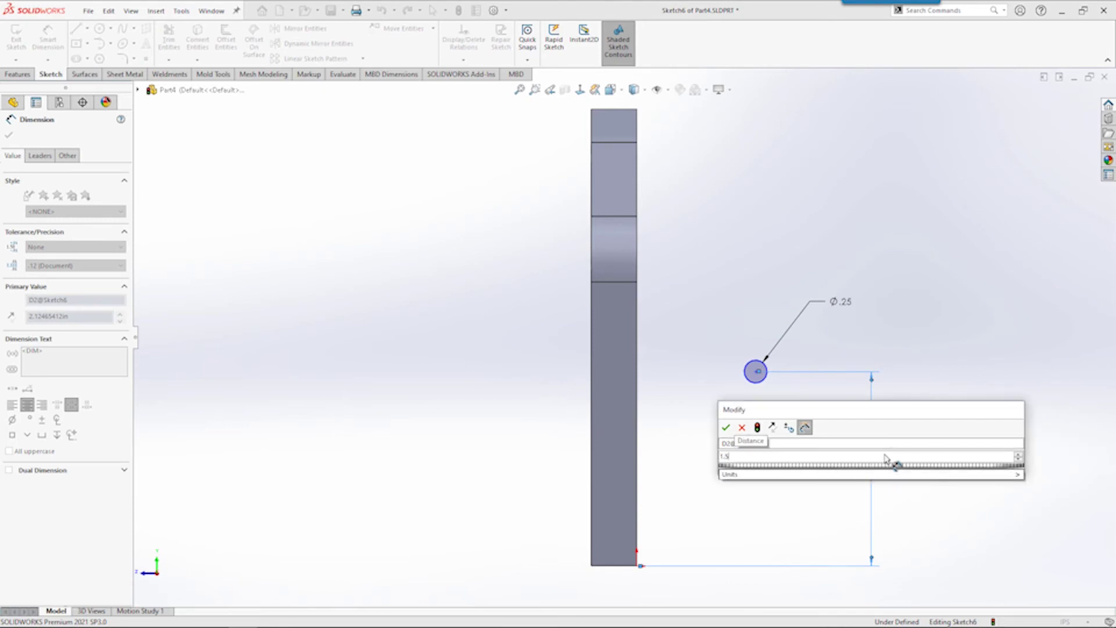
key("Return")
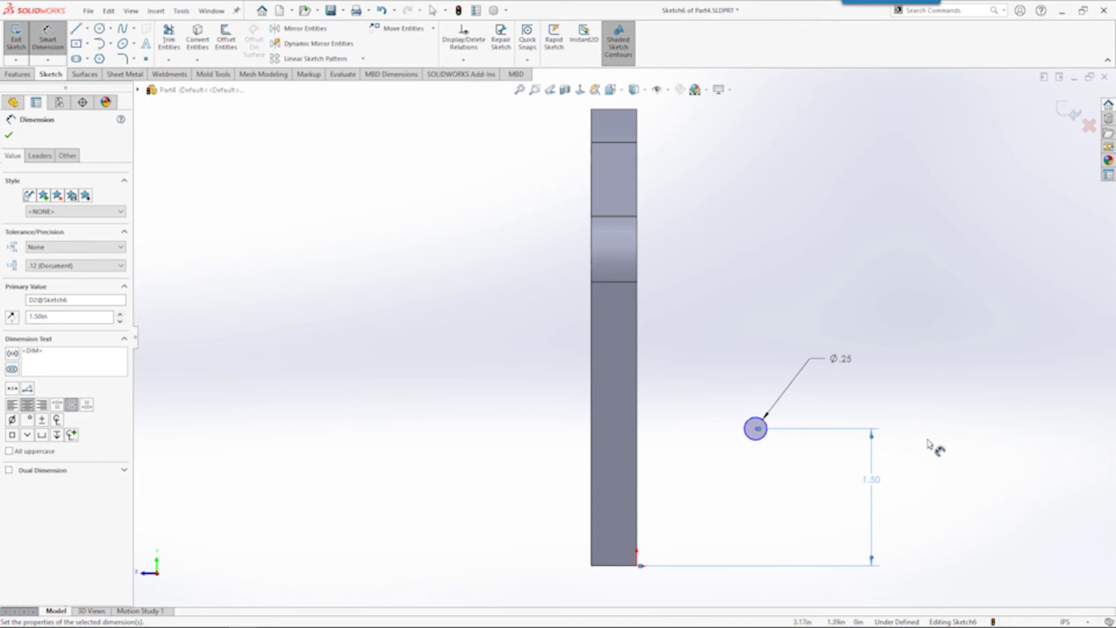
key("Escape")
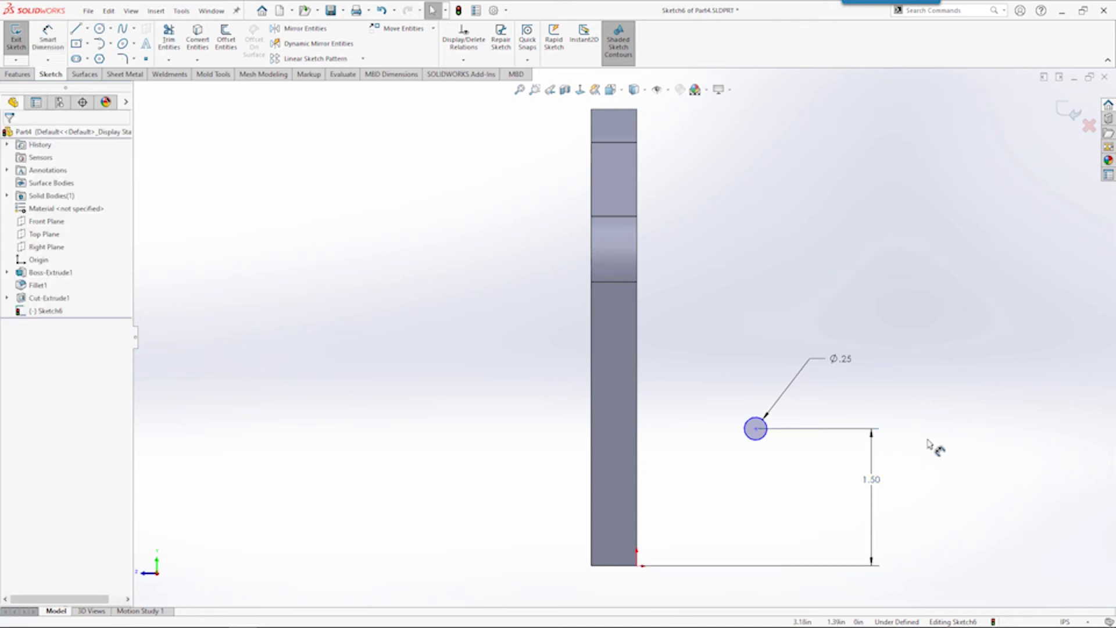
- Move the circle nearer the leg and center it with a vertical centerline from its center to the bottom edge's midpoint
left_click_drag(757, 430, 704, 438)
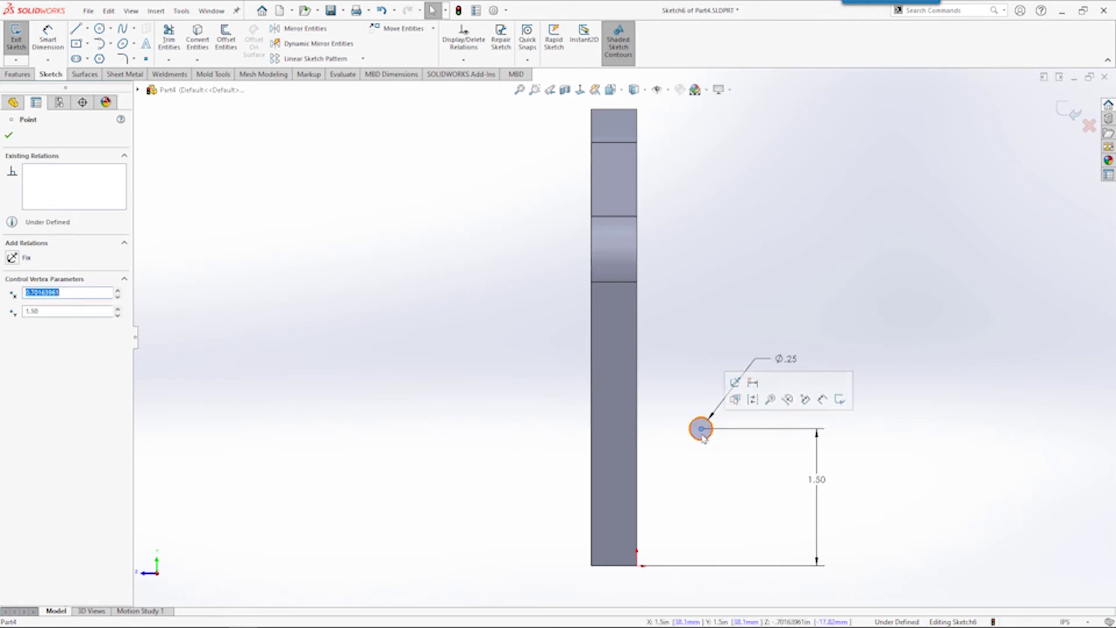
left_click(687, 347)
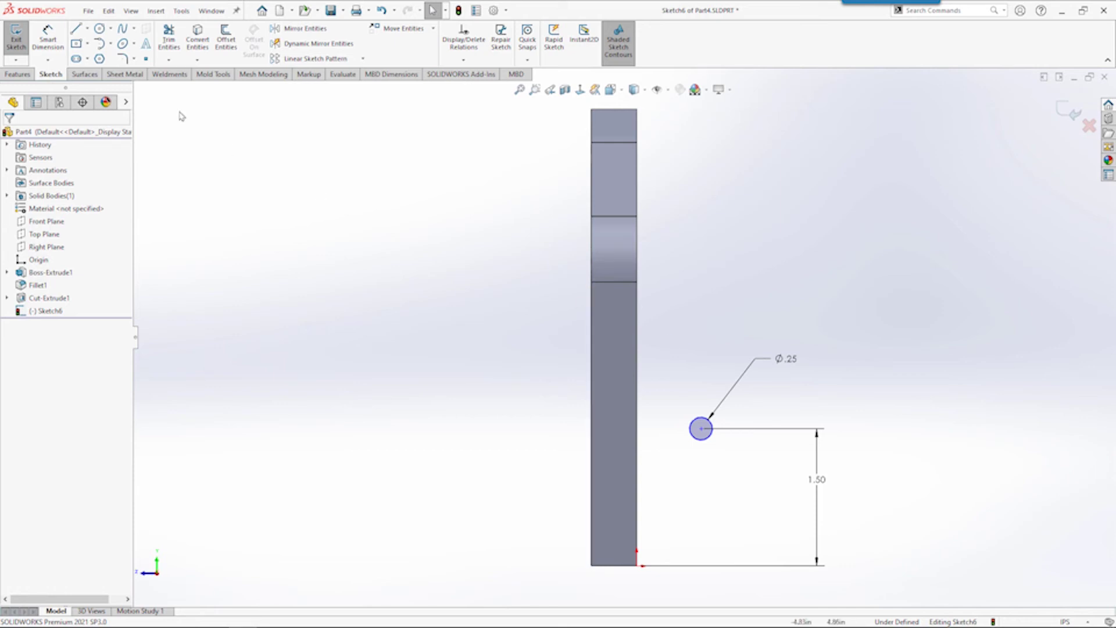
left_click(89, 28)
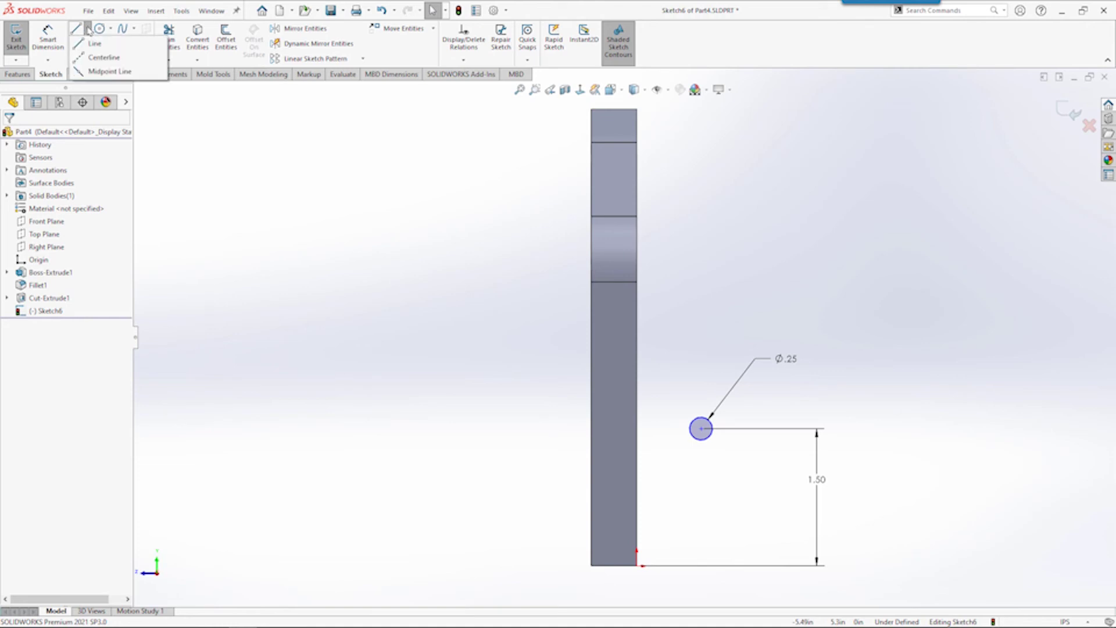
left_click(99, 58)
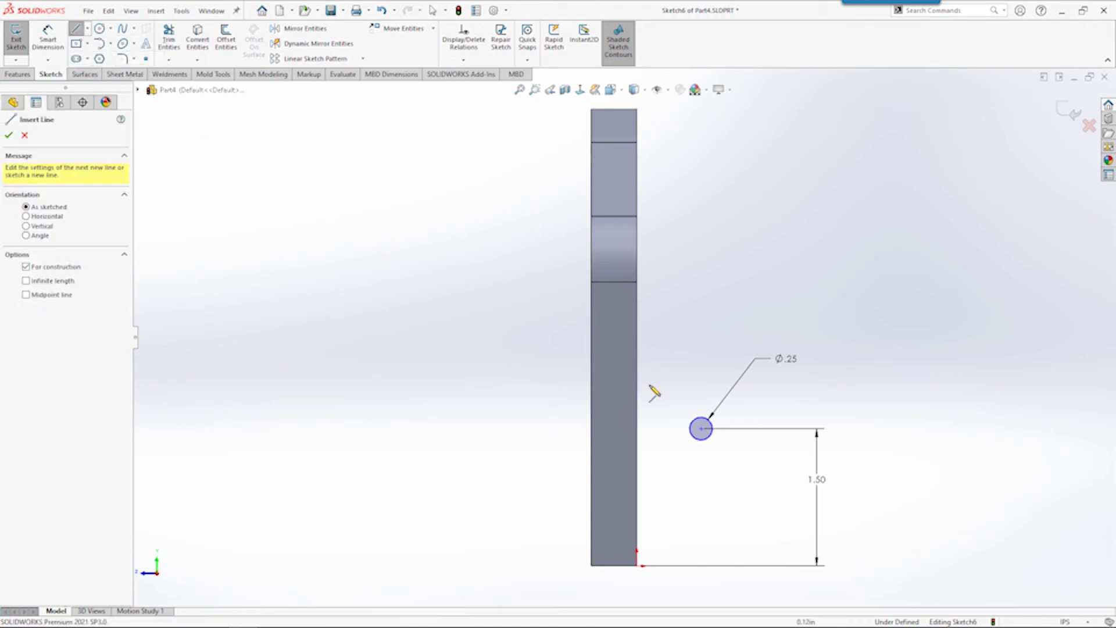
left_click(702, 429)
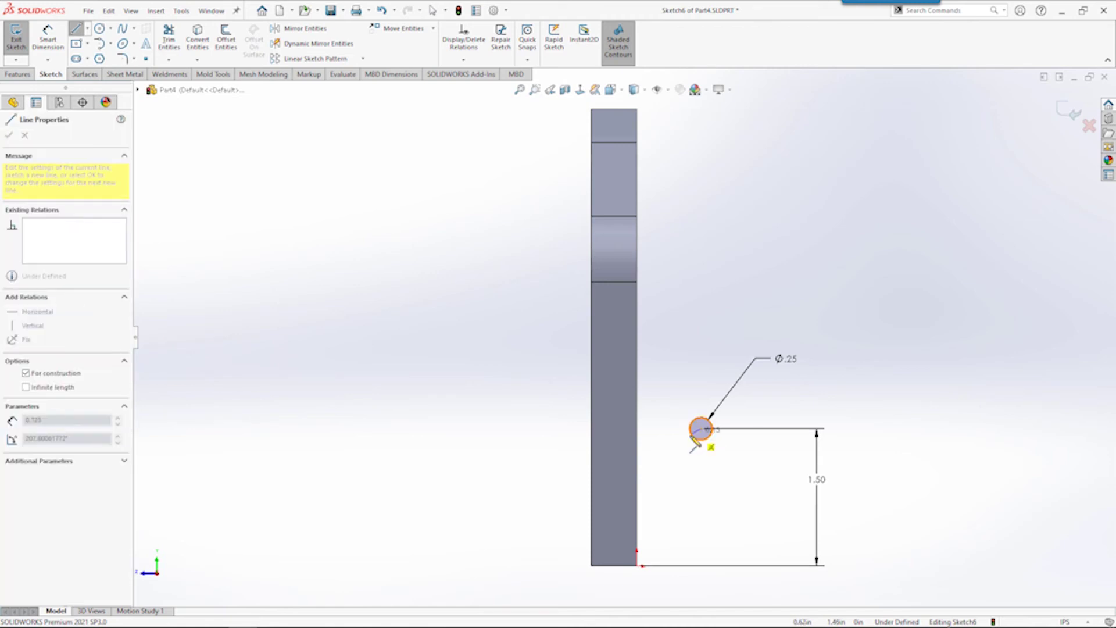
left_click(616, 566)
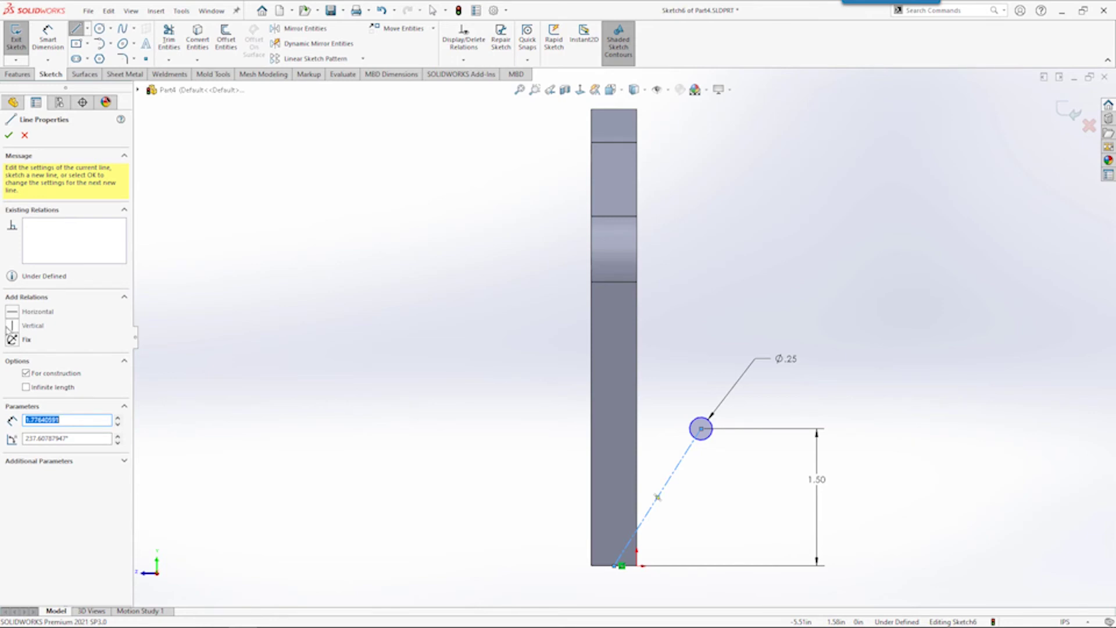
left_click(12, 326)
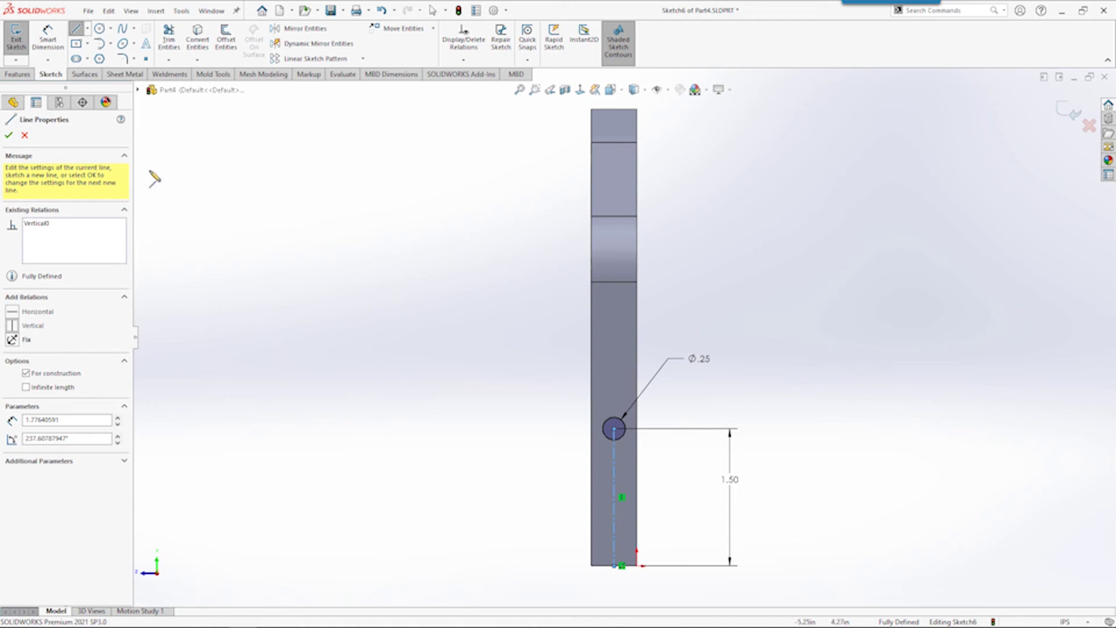
- Cut the 0.25 in circle through both legs with an Extruded Cut set to Through All and turn the part to inspect the holes
left_click(16, 75)
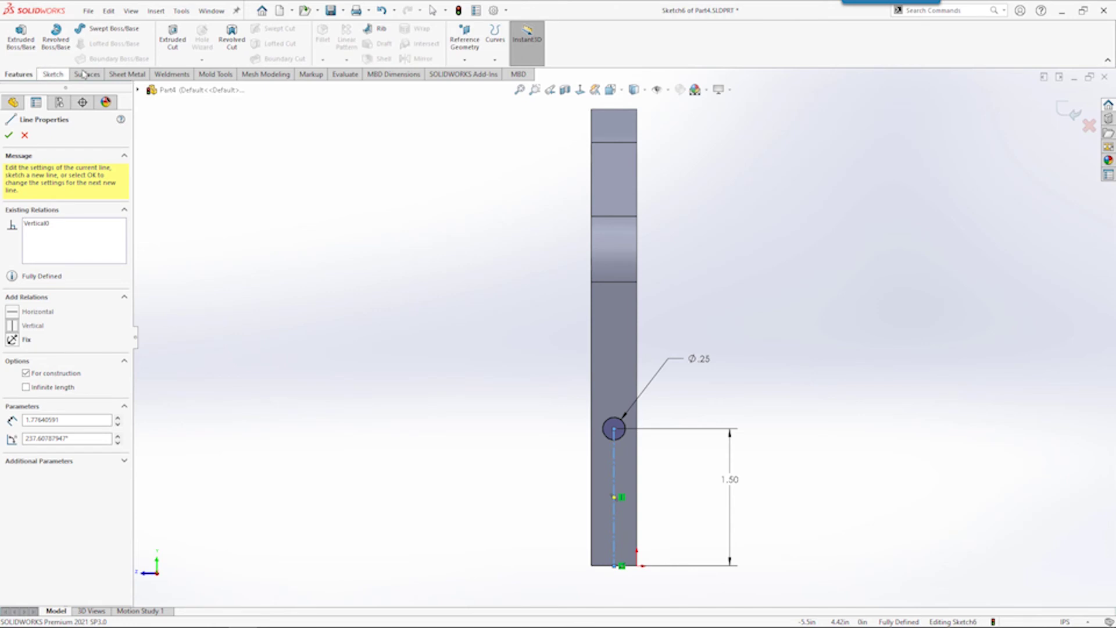
left_click(173, 38)
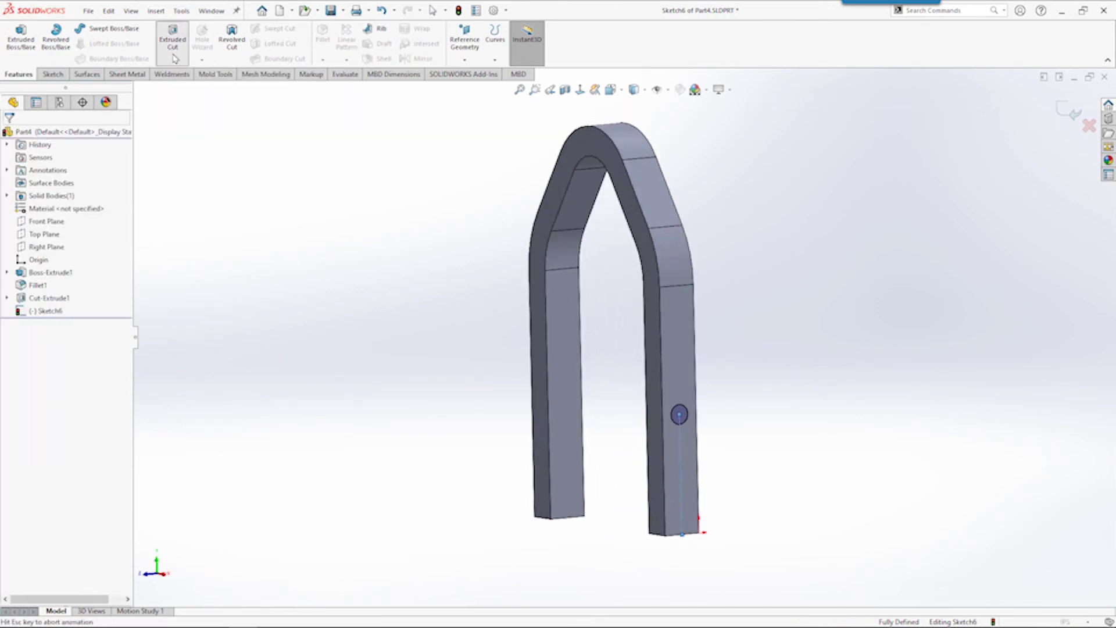
left_click(118, 205)
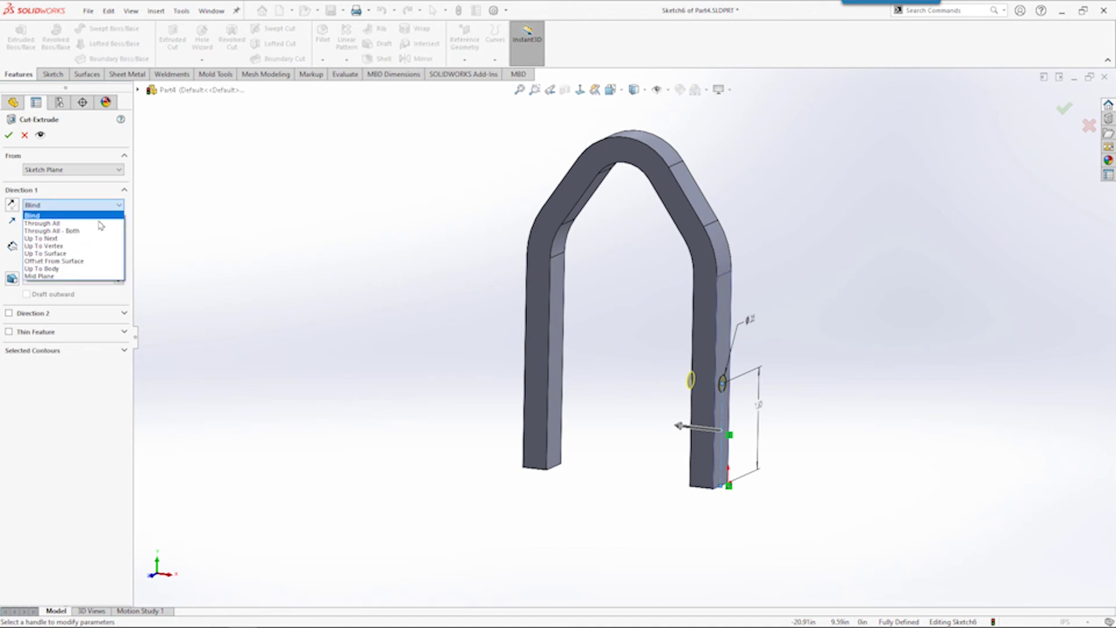
left_click(100, 226)
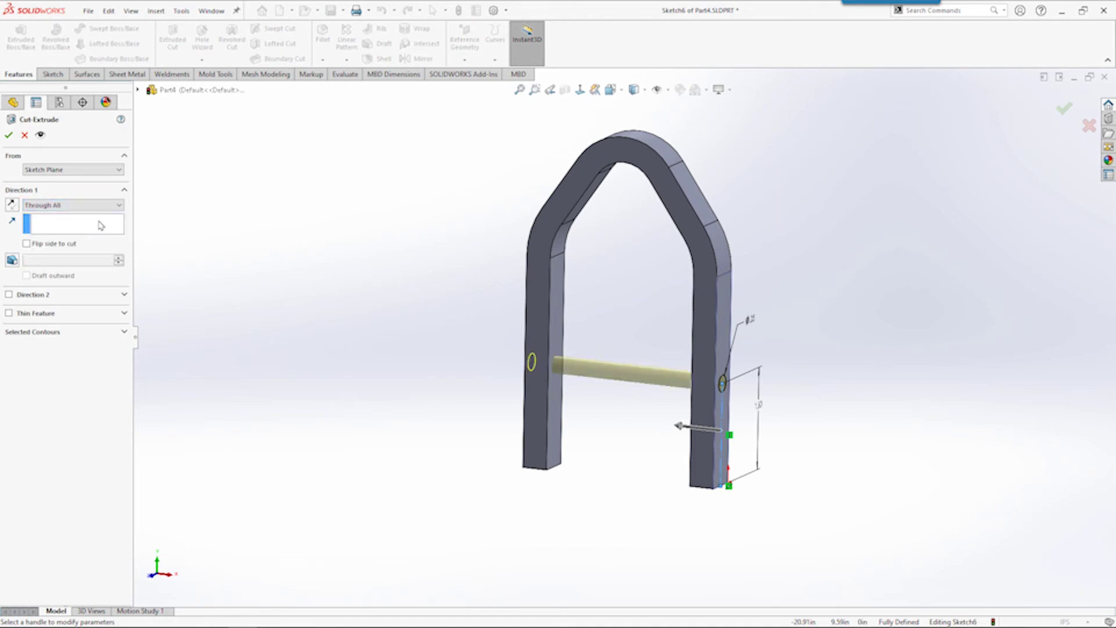
left_click(9, 136)
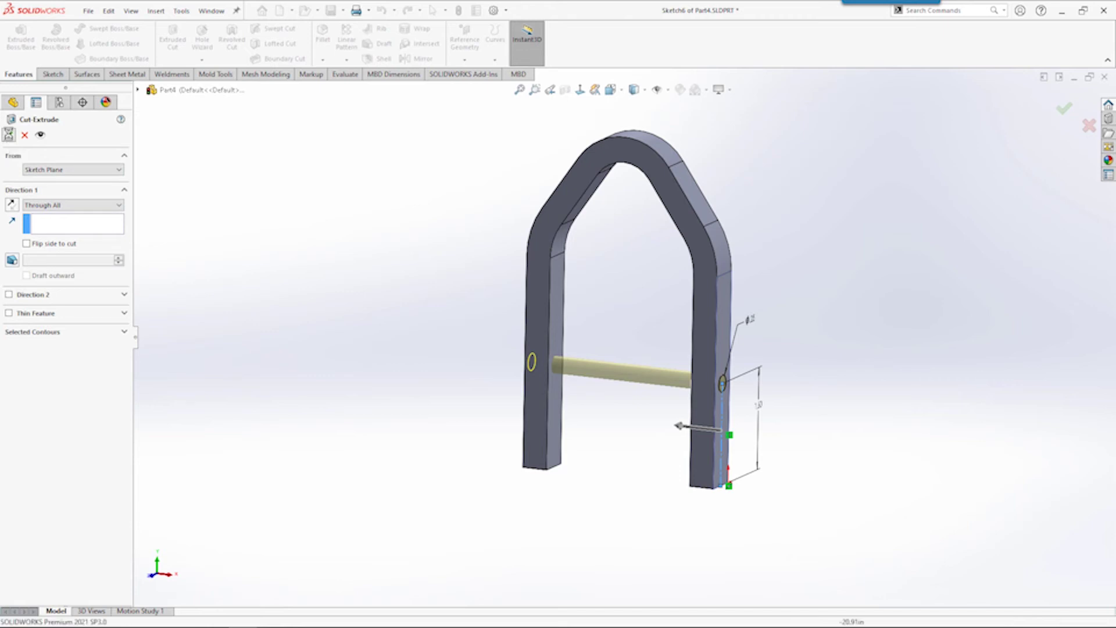
middle_click_drag(478, 339, 523, 342)
middle_click_drag(594, 334, 440, 337)
- Reopen the hole cut for editing and try the Up To Surface end condition, ending at the opposite leg's outer face
mouse_move(50, 311)
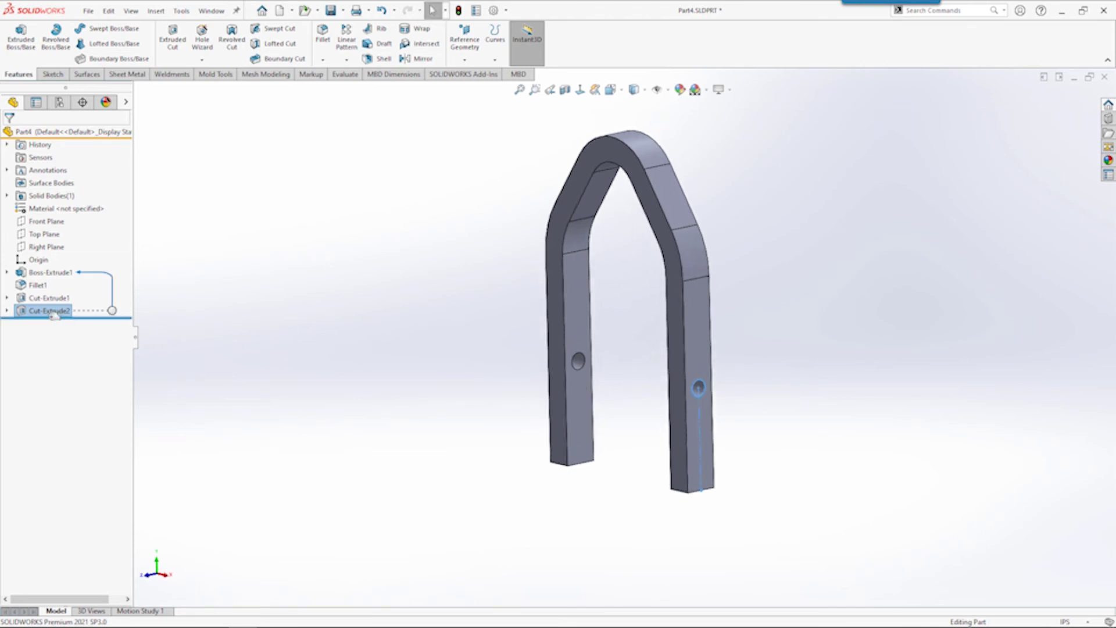
right_click(50, 311)
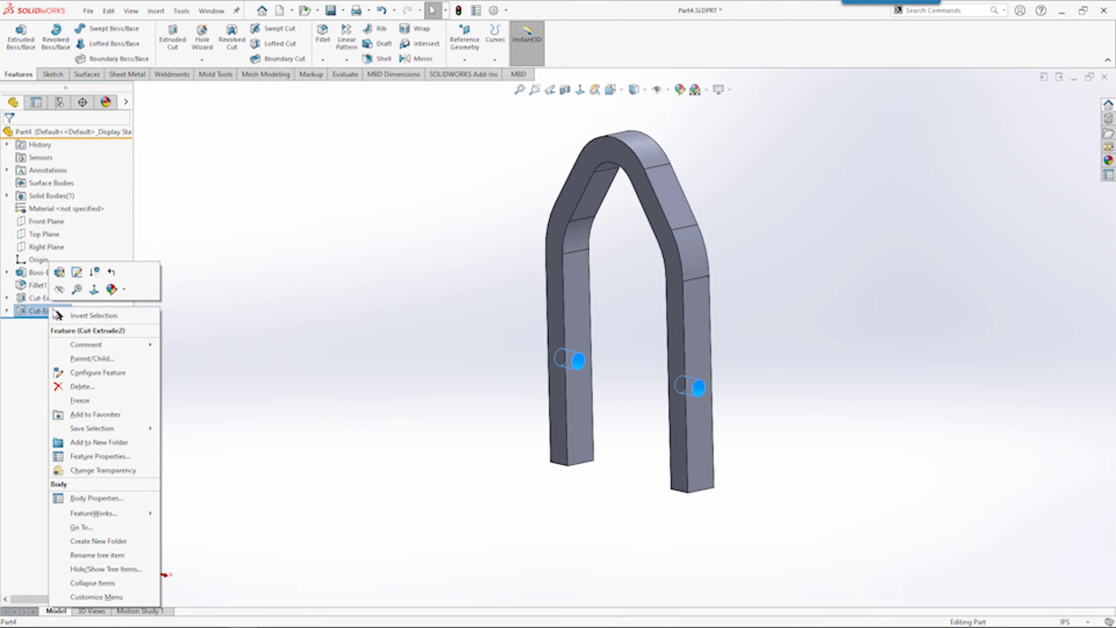
left_click(60, 277)
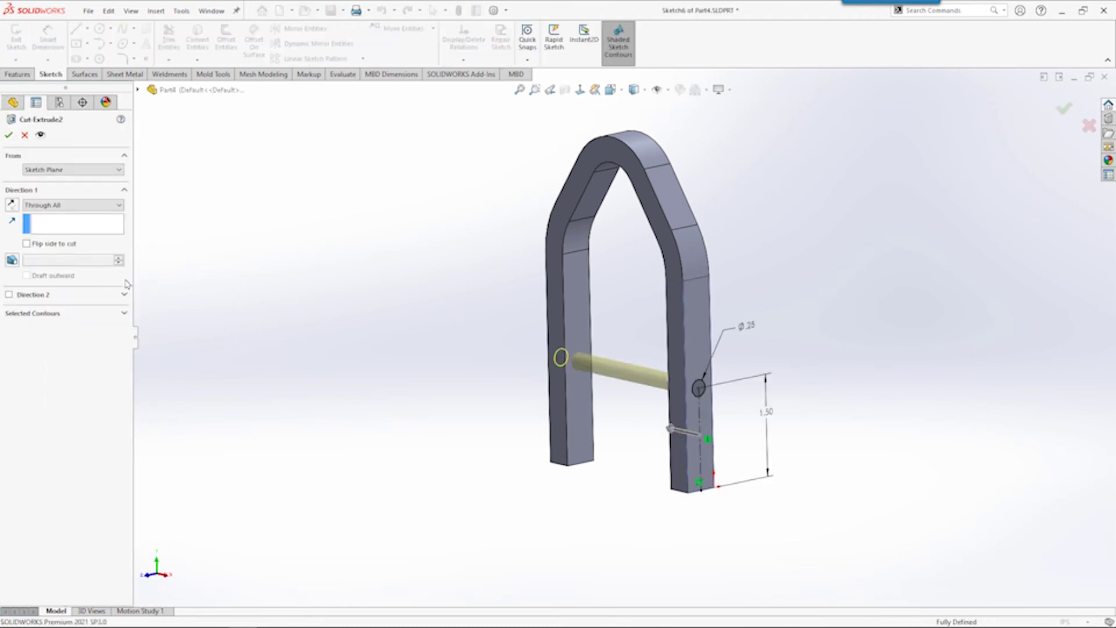
middle_click_drag(310, 321, 463, 316)
left_click(106, 206)
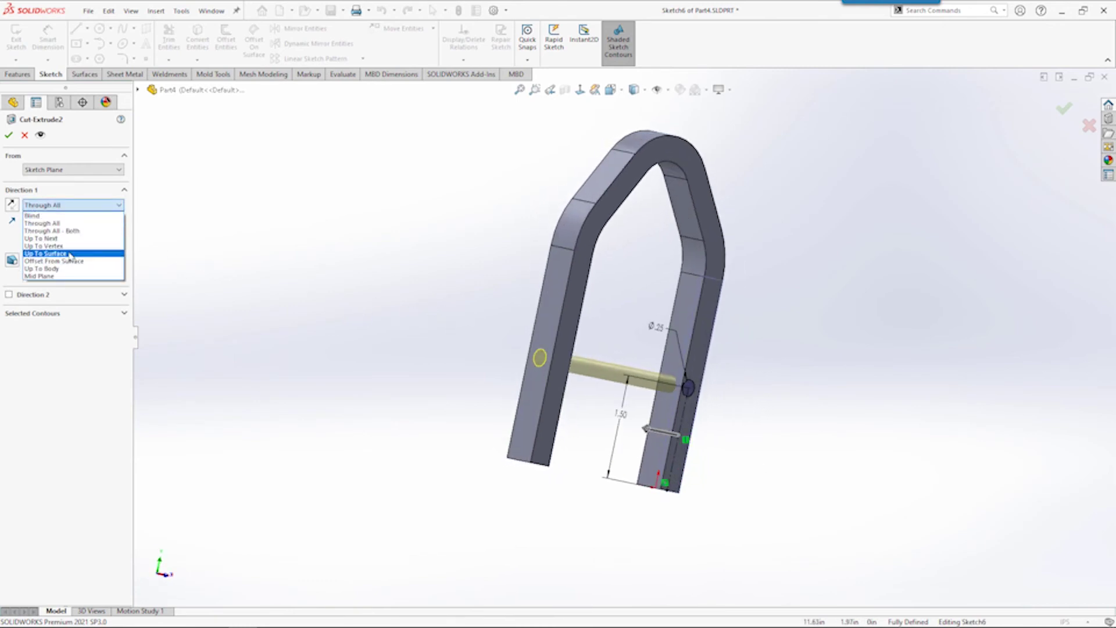
left_click(70, 254)
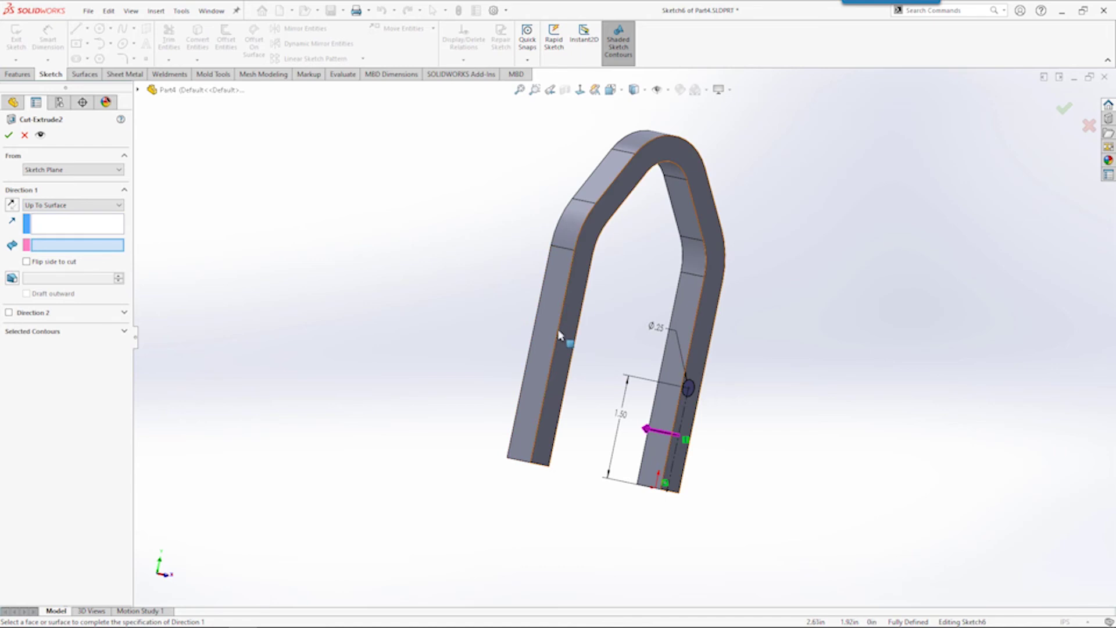
left_click(535, 340)
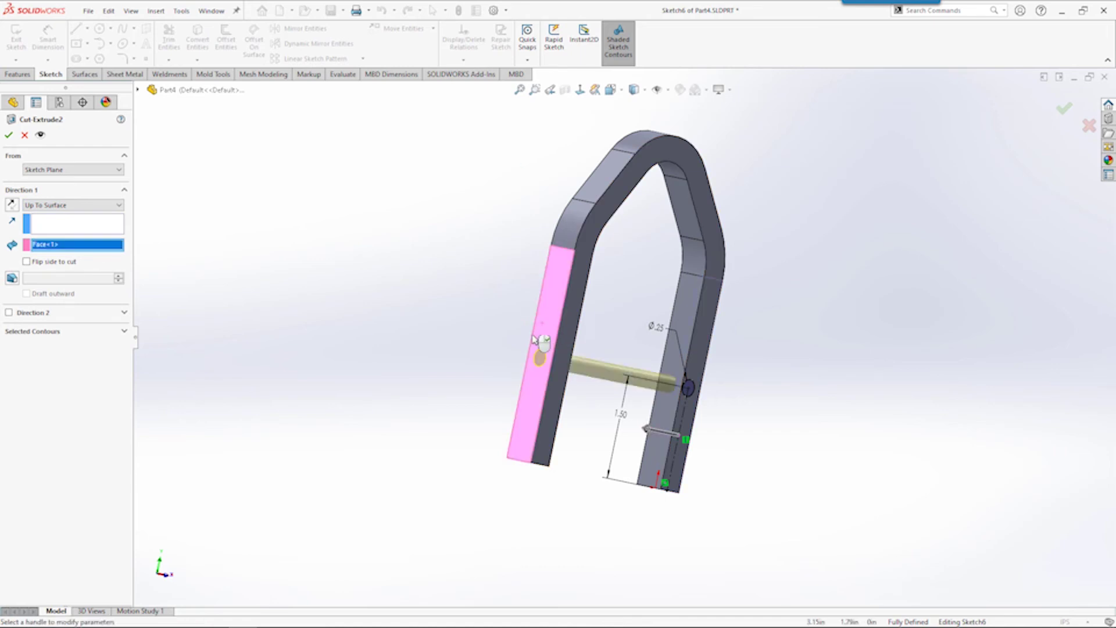
- Try Up To Next on the hole cut, then restore Through All and accept the feature
left_click(116, 207)
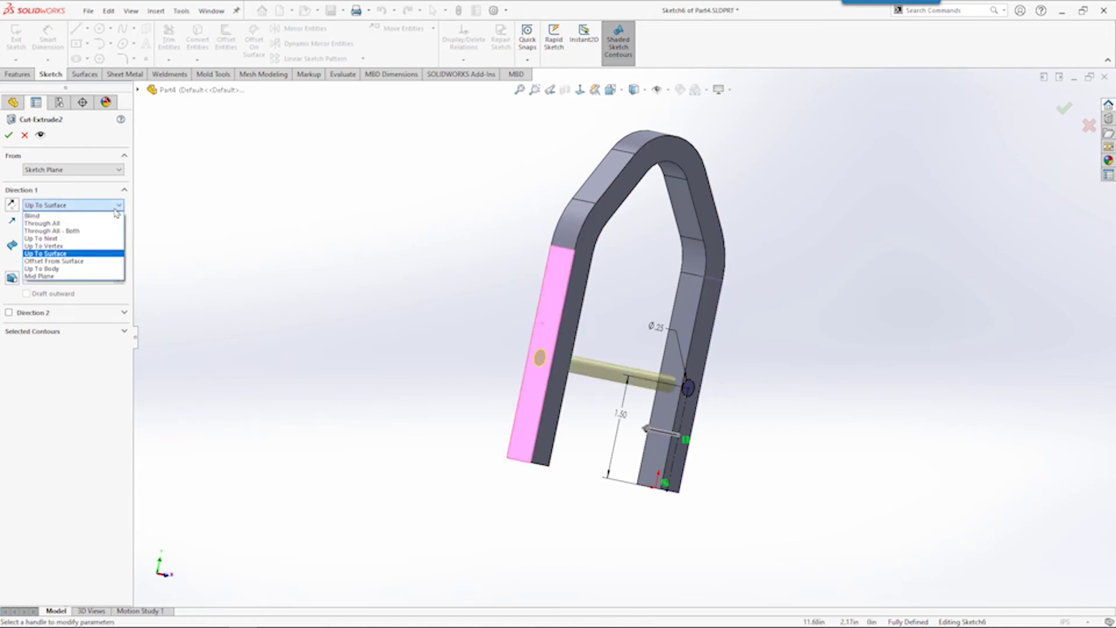
left_click(87, 238)
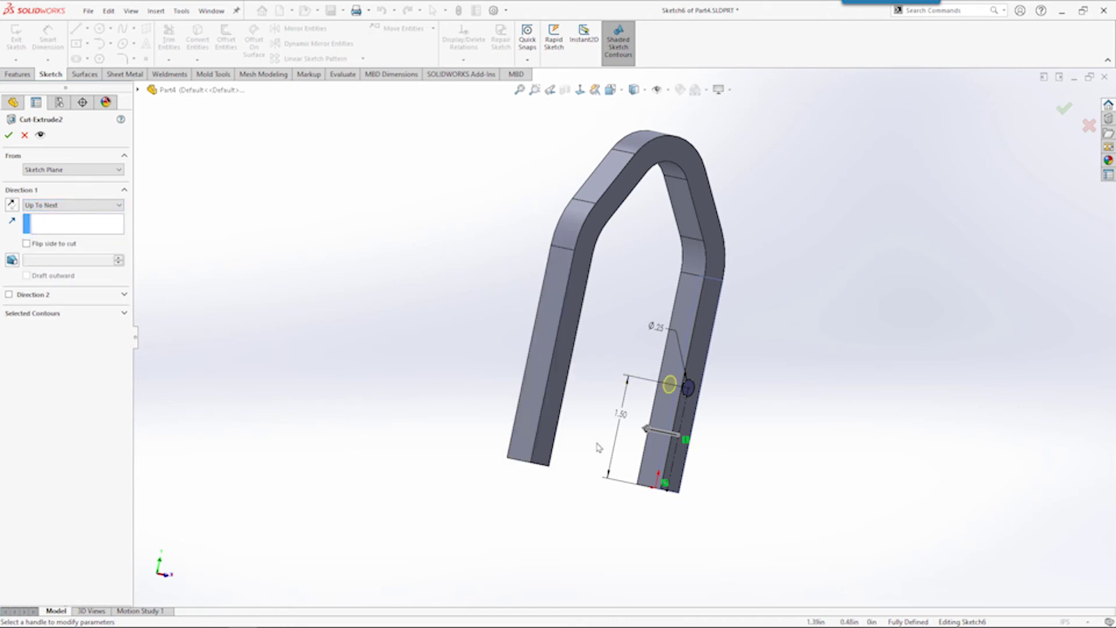
left_click(119, 206)
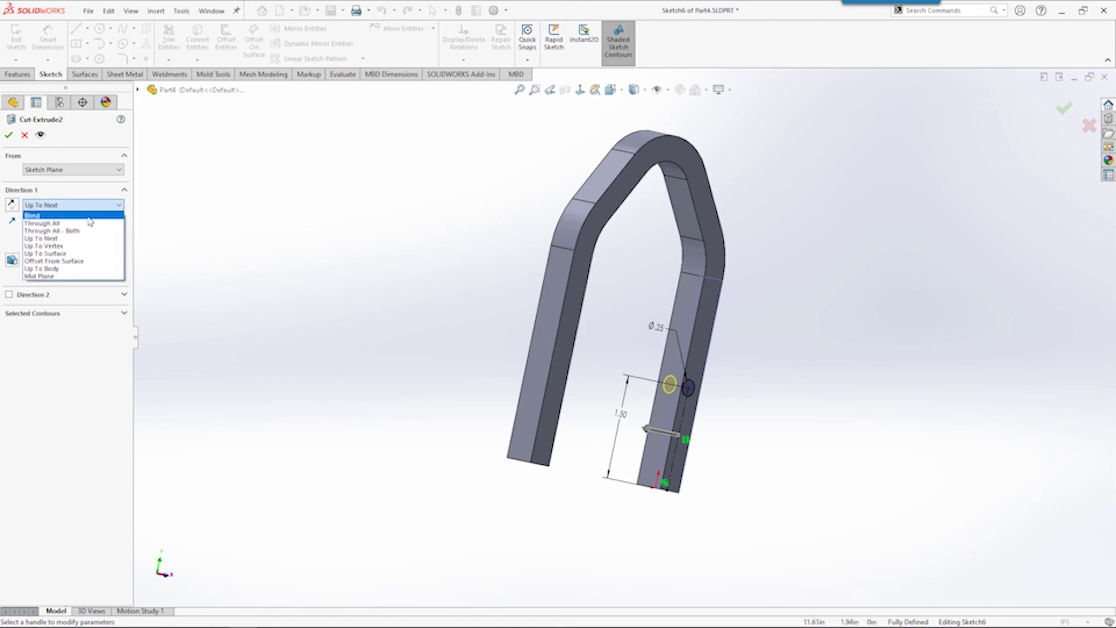
left_click(84, 224)
middle_click_drag(619, 345, 495, 345)
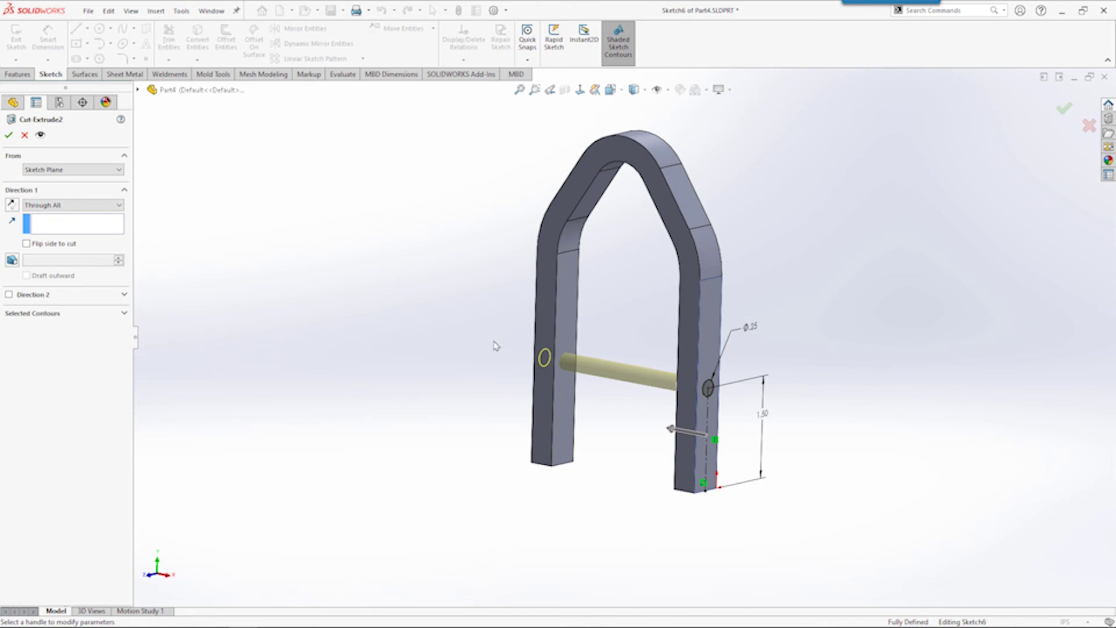
left_click(8, 136)
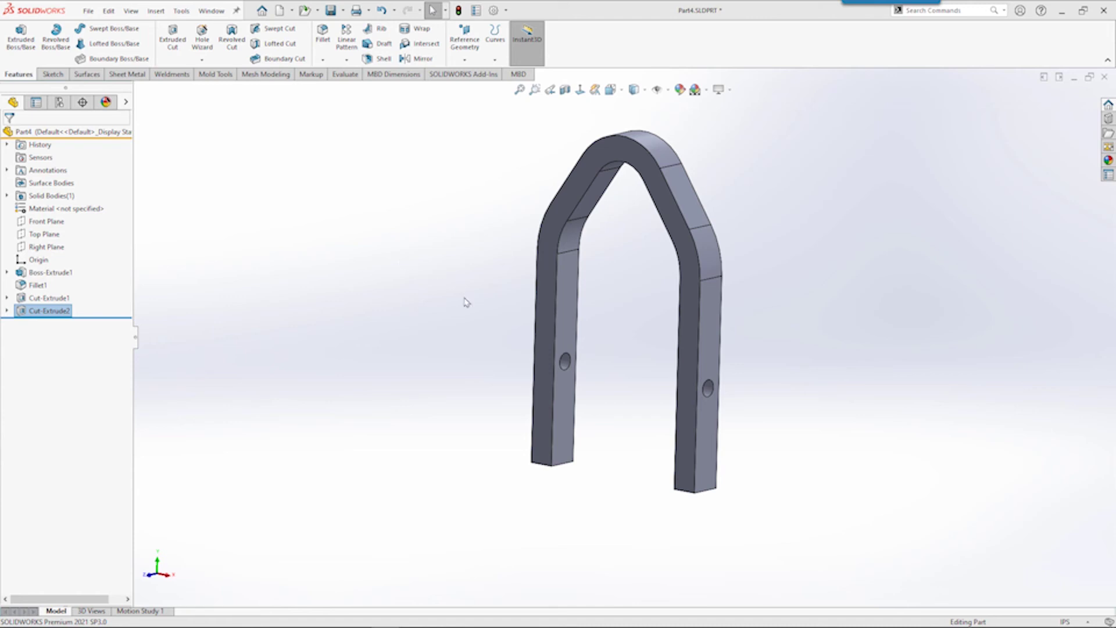
- On the near leg's outer face, sketch a closed right triangle spanning the bottom edge, about 0.41 in high at one side
left_click(708, 438)
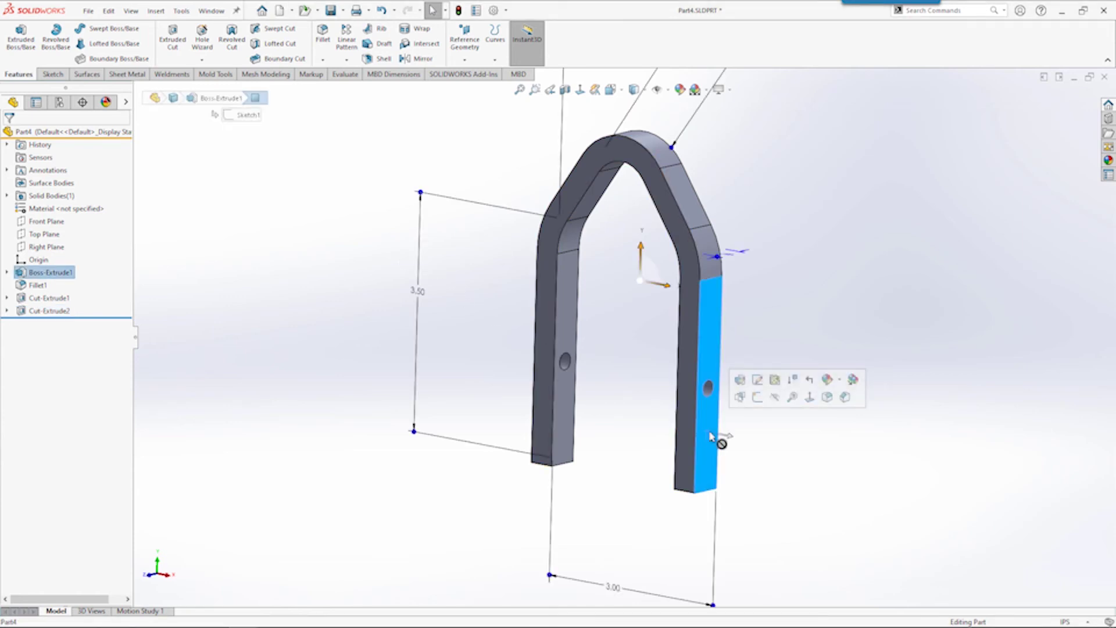
left_click(757, 399)
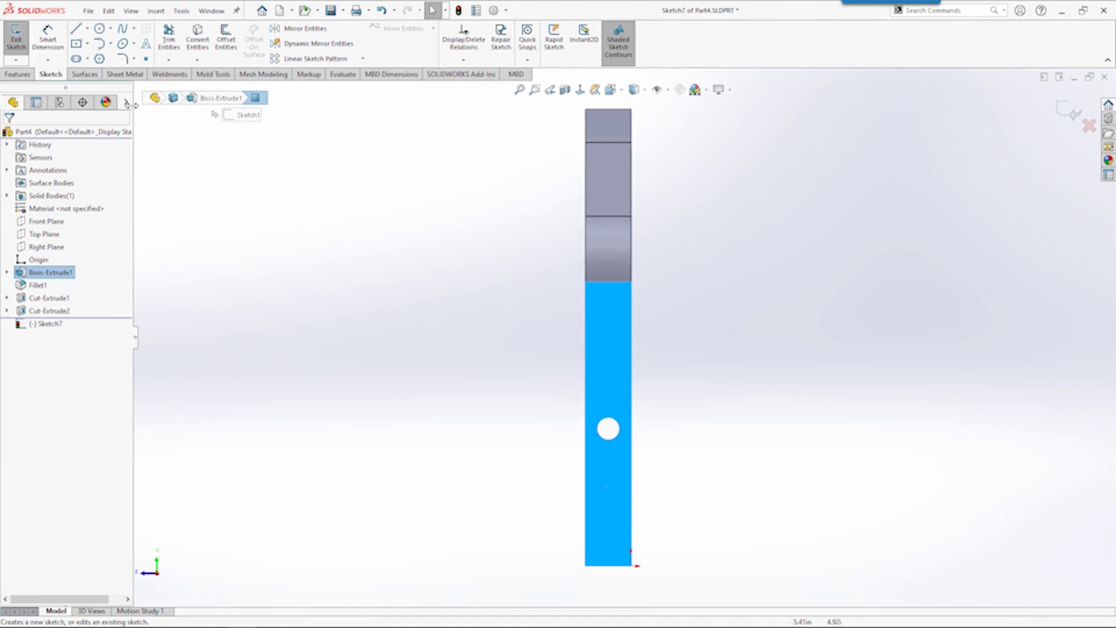
left_click(75, 29)
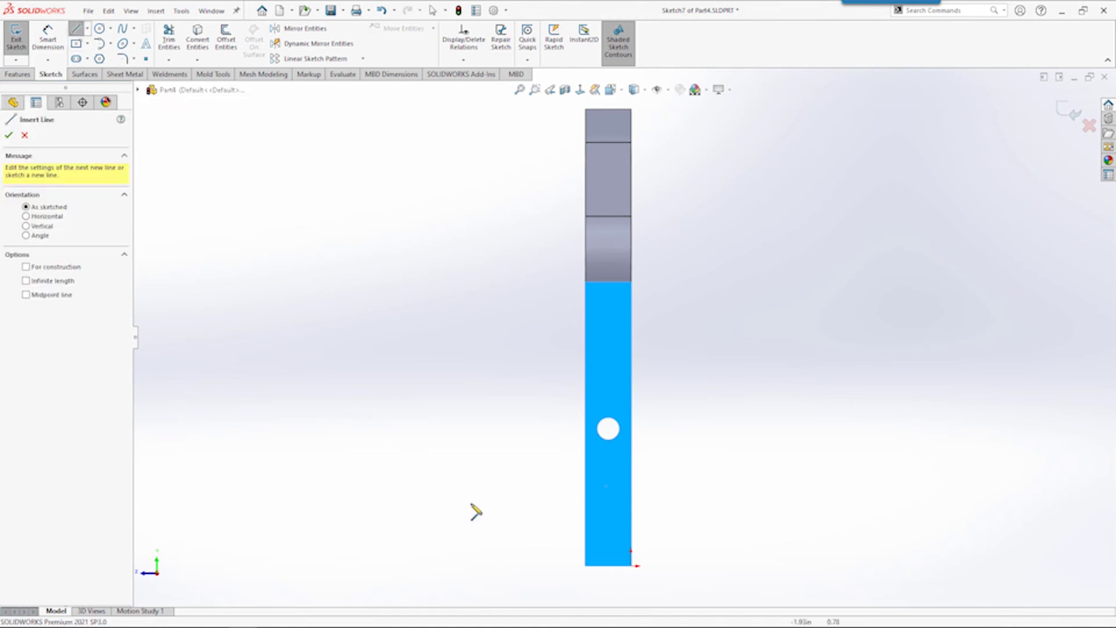
left_click(586, 565)
left_click(632, 528)
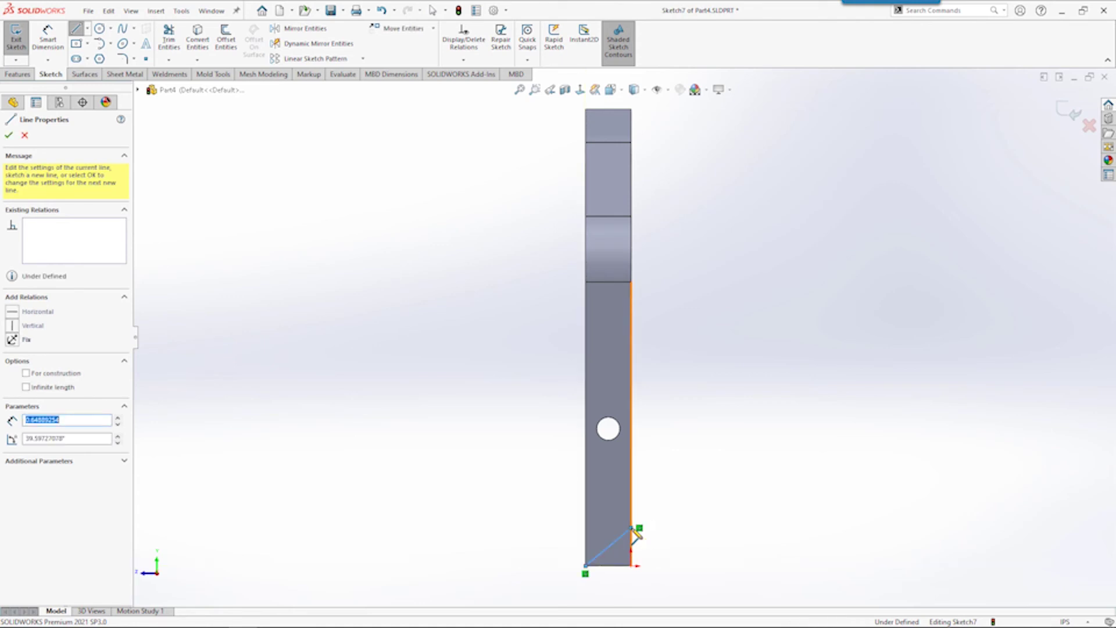
left_click(631, 566)
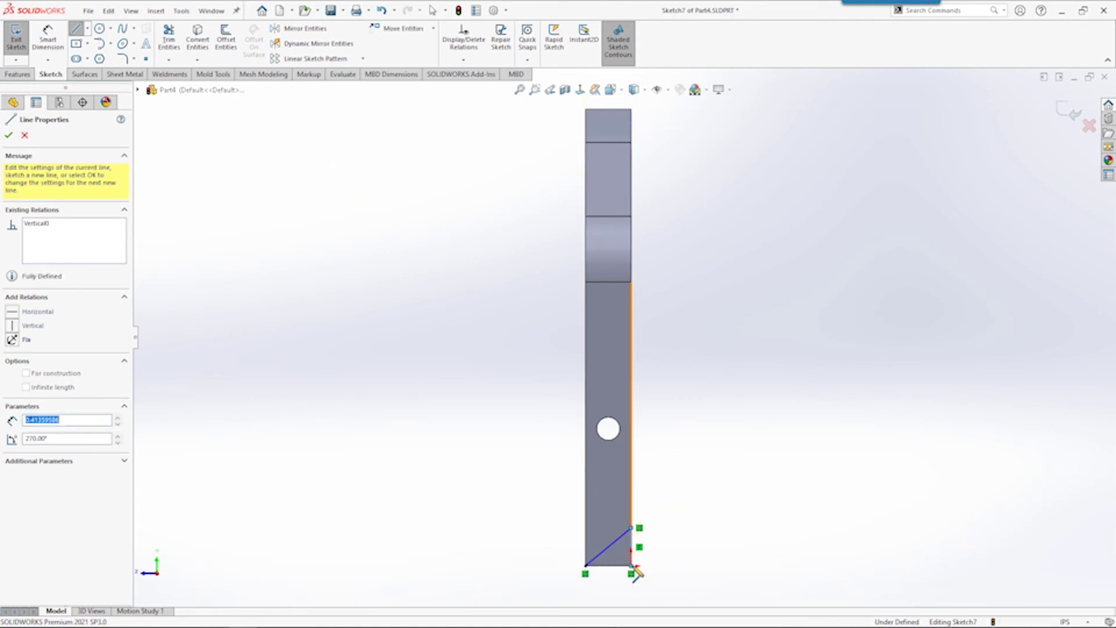
left_click(587, 567)
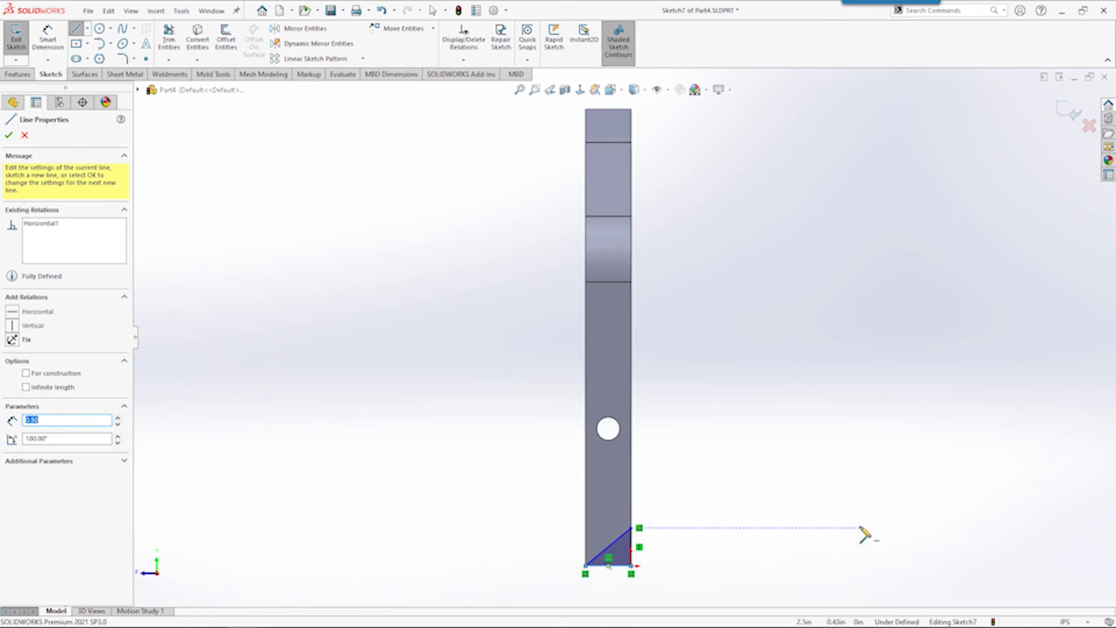
- Dimension the triangle's vertical side as 0.25 in
left_click(48, 34)
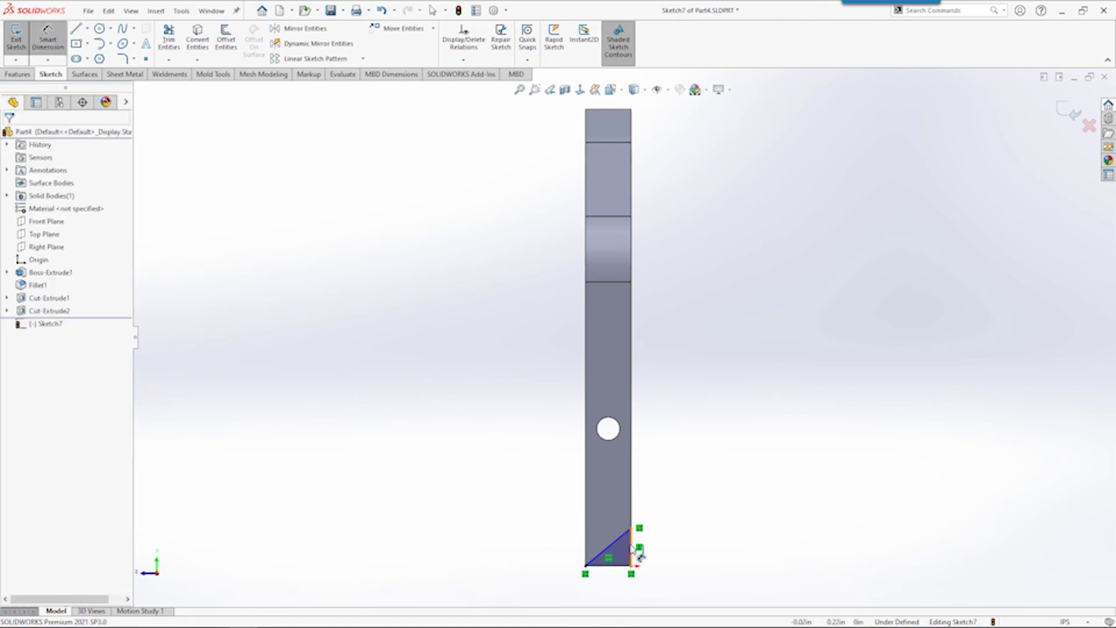
left_click(632, 549)
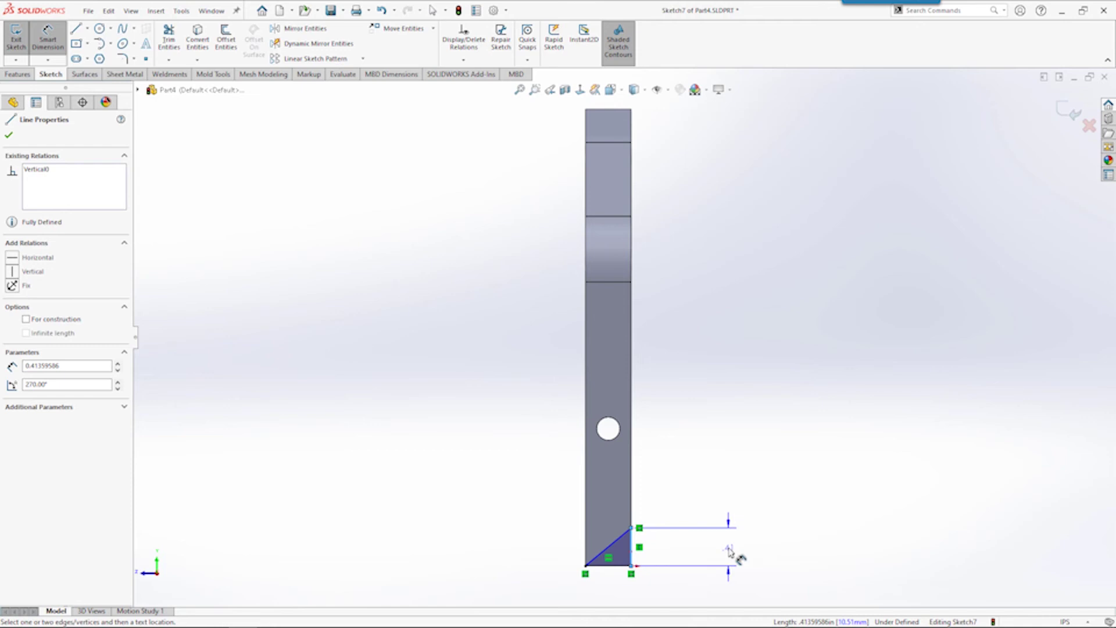
left_click(730, 551)
type("25")
key("Return")
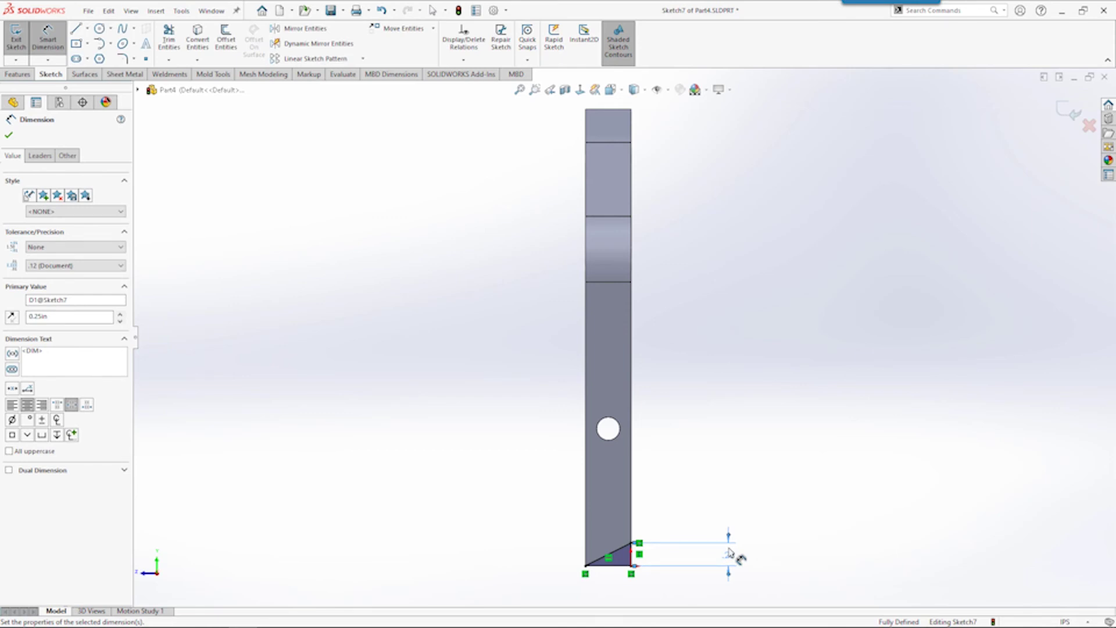
- Cut the triangle through both leg ends with an Extruded Cut set to Through All and inspect the angled ends
left_click(7, 77)
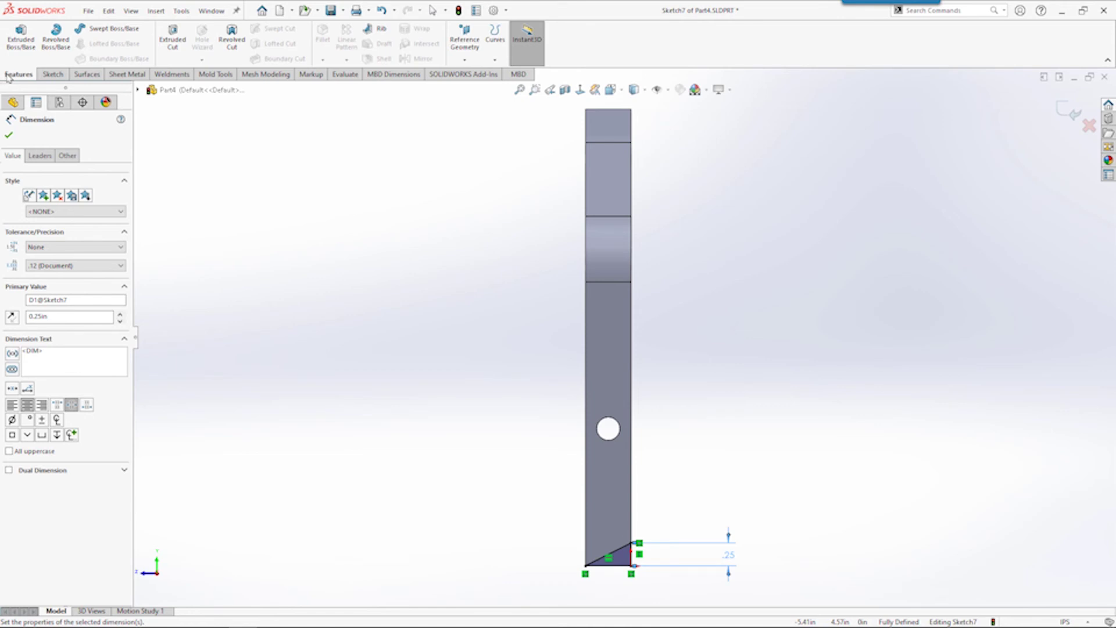
left_click(170, 58)
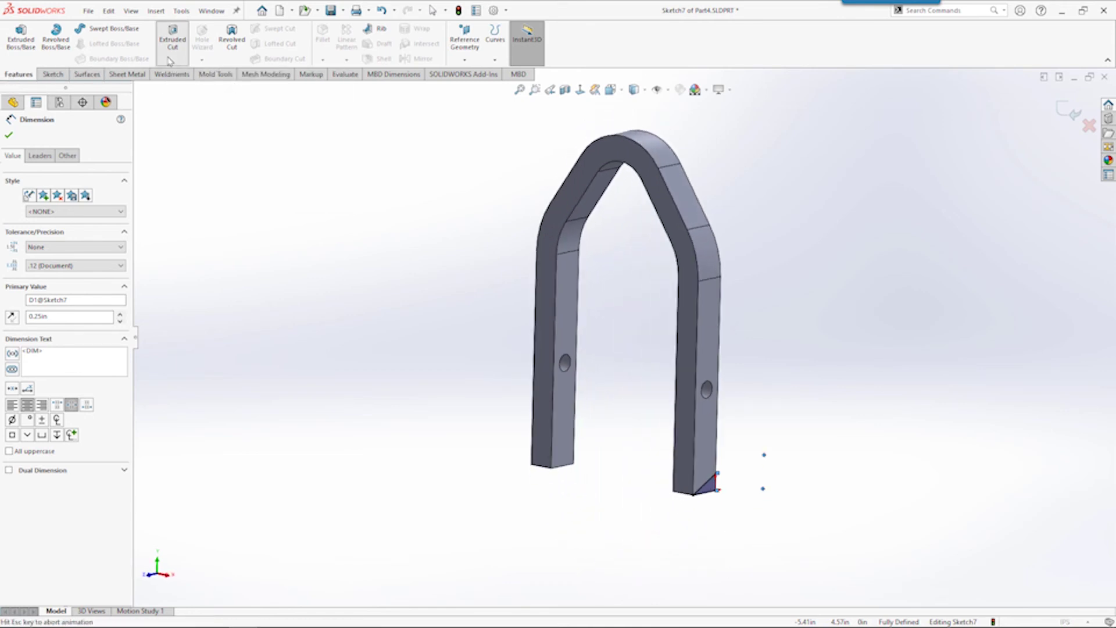
left_click(120, 206)
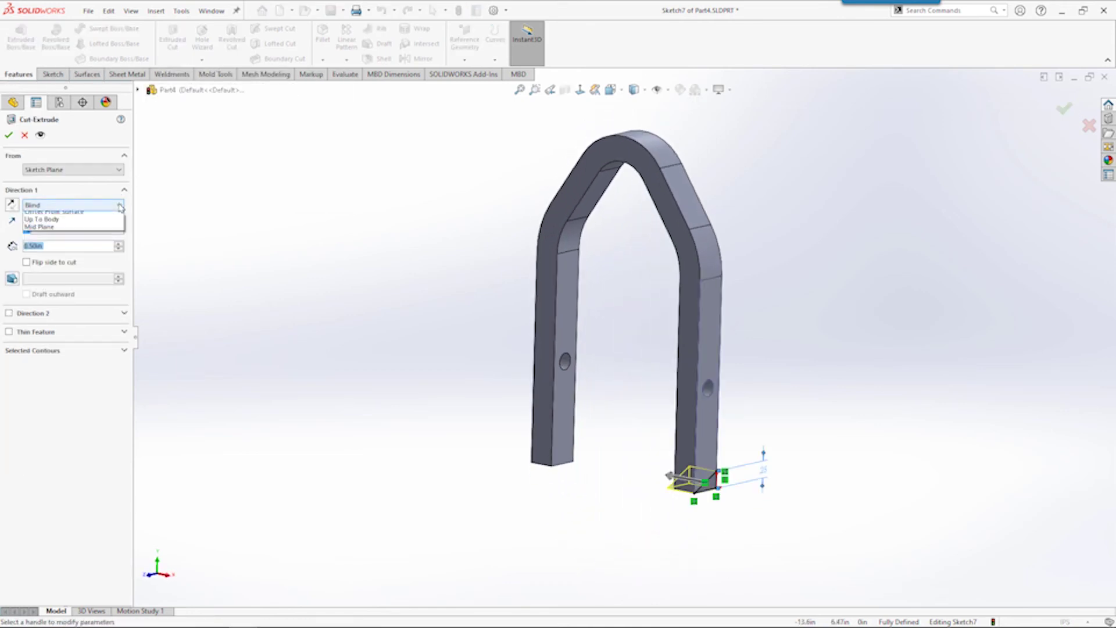
left_click(96, 221)
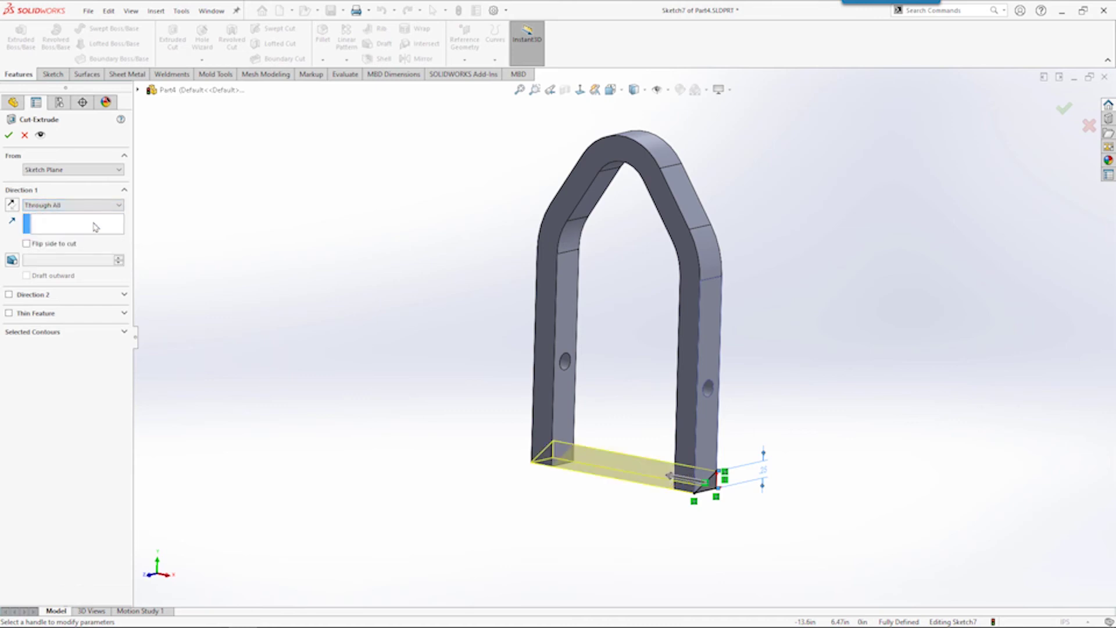
left_click(8, 135)
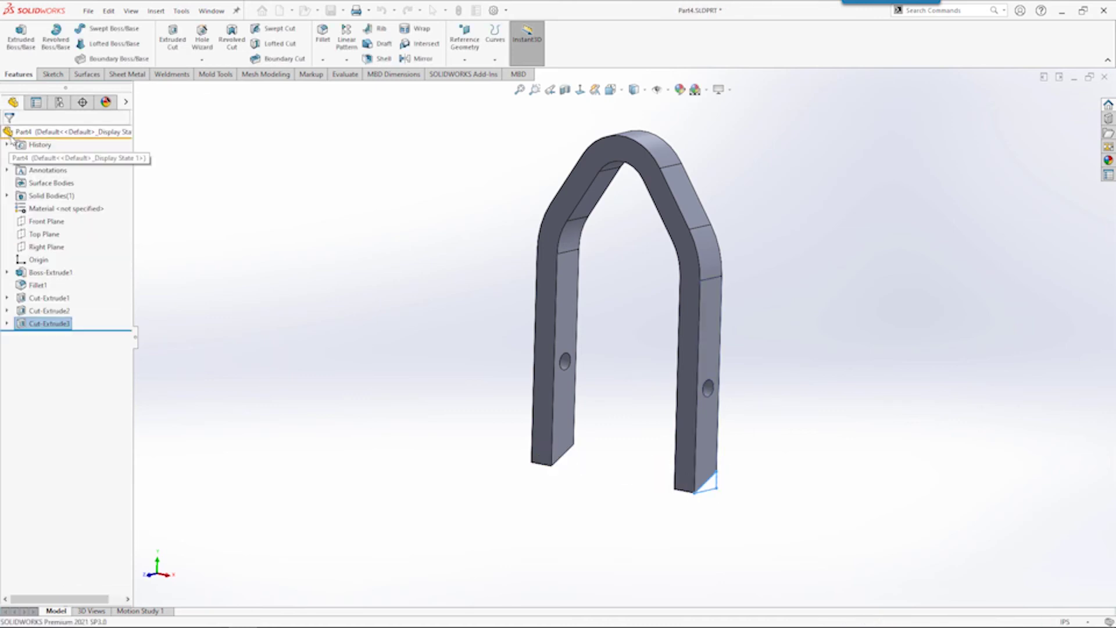
middle_click_drag(820, 440, 782, 446)
left_click(784, 446)
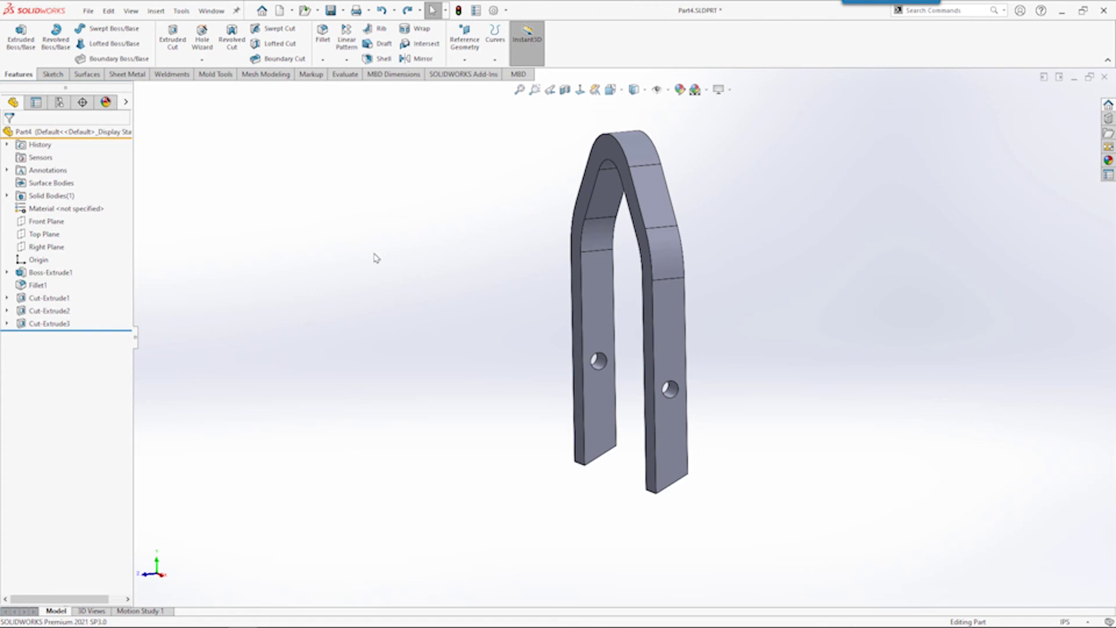
- Start a sketch on the far leg's inner face and draw a circle about 0.82 in in diameter beside the leg
left_click(600, 409)
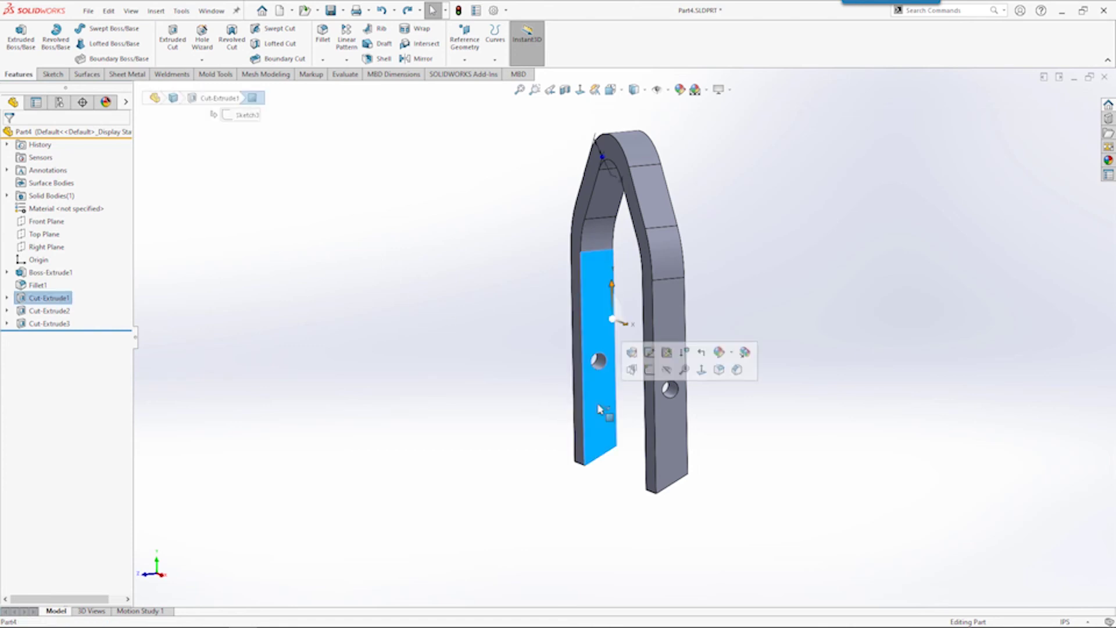
left_click(648, 371)
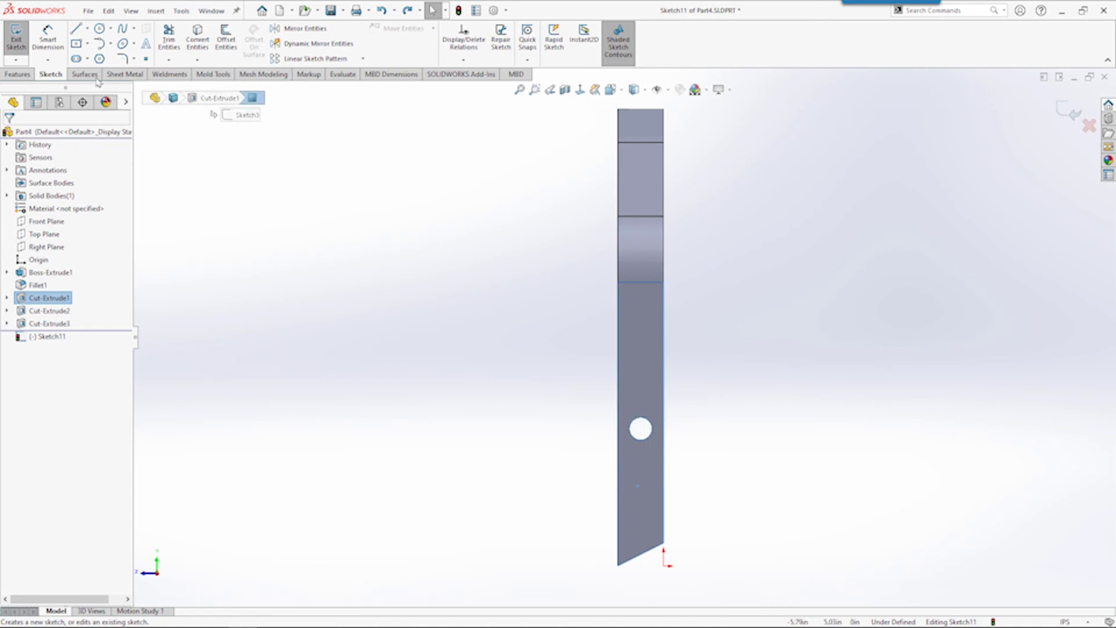
left_click(100, 28)
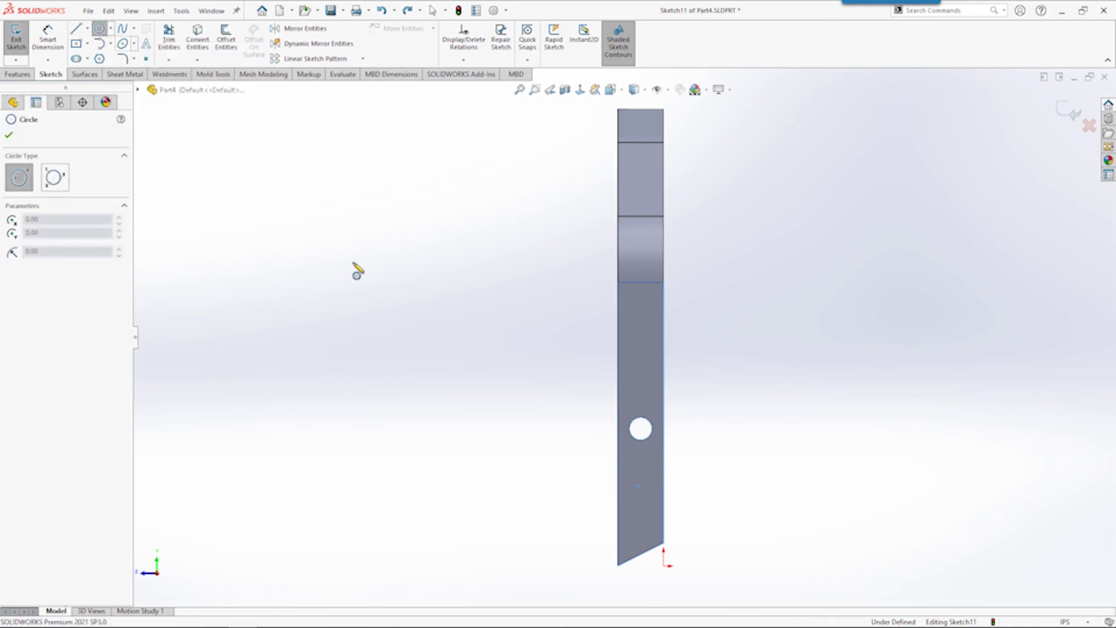
left_click(562, 442)
left_click(587, 474)
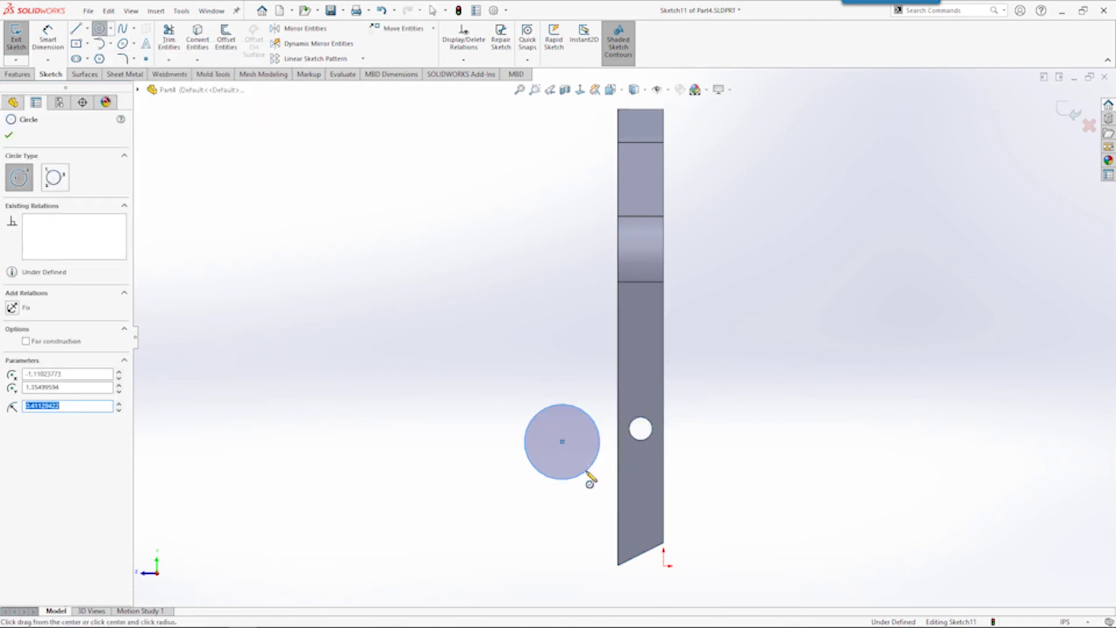
key("Escape")
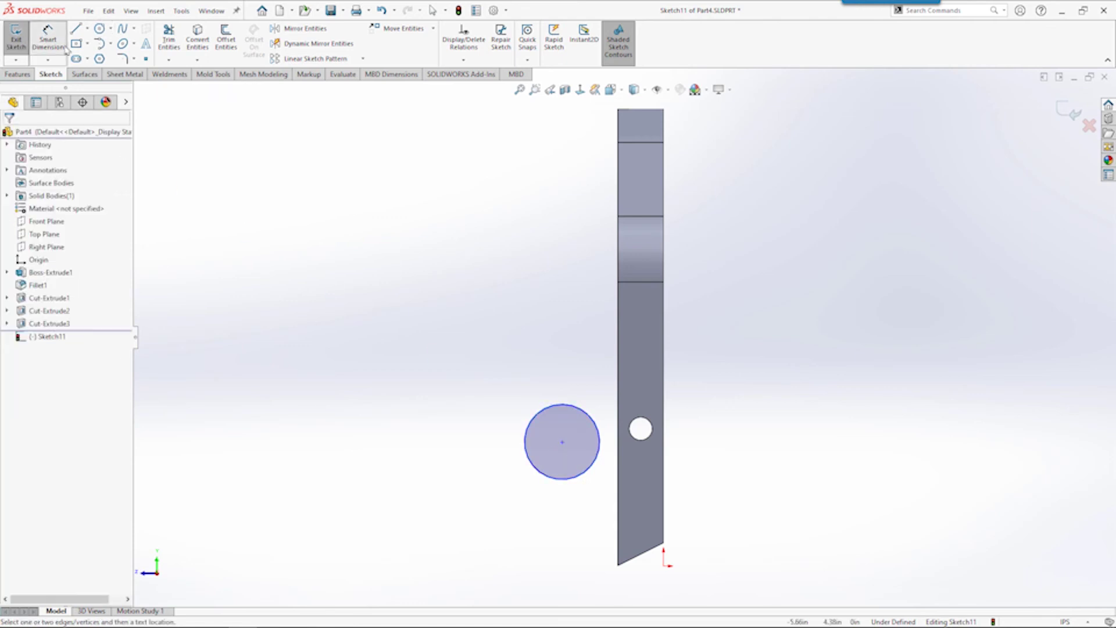
- Dimension the circle centre's vertical distance from the origin as 1.105 in
left_click(567, 411)
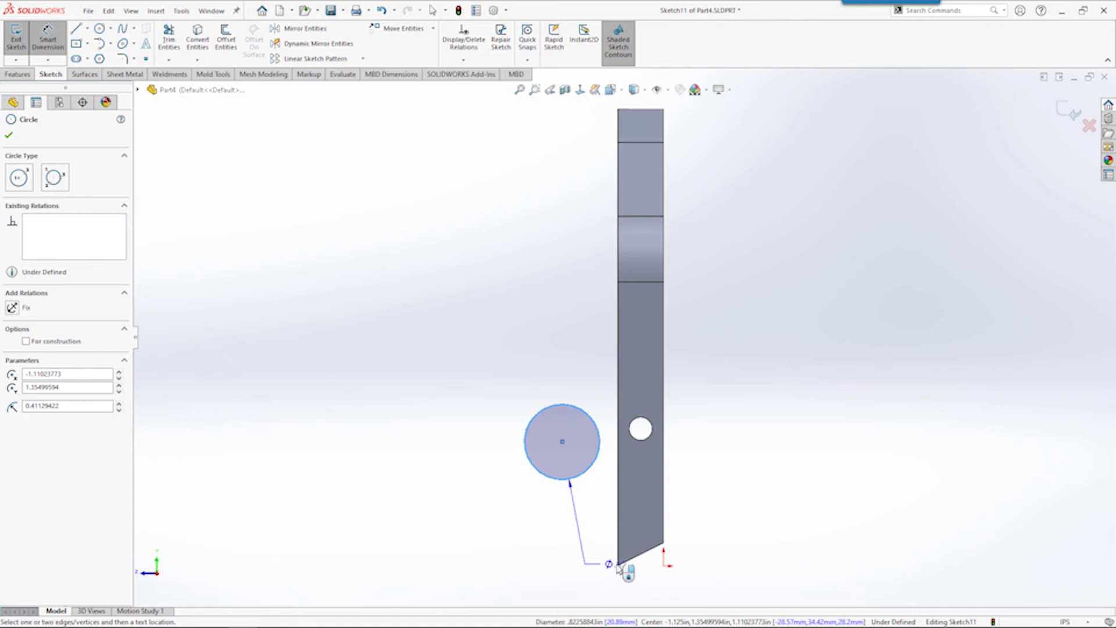
left_click(665, 566)
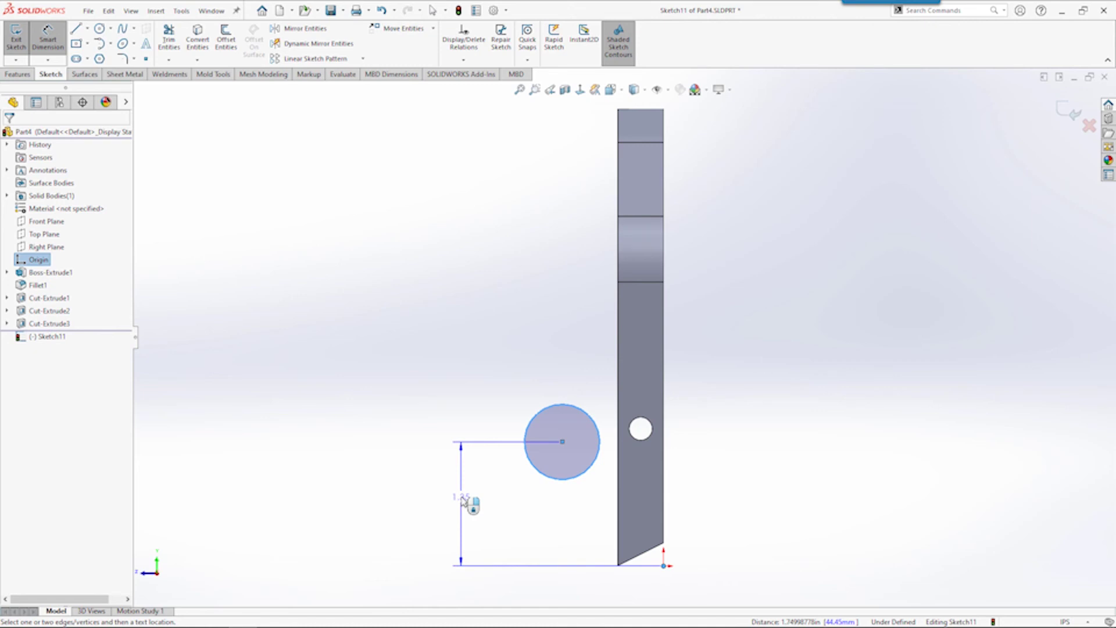
left_click(464, 501)
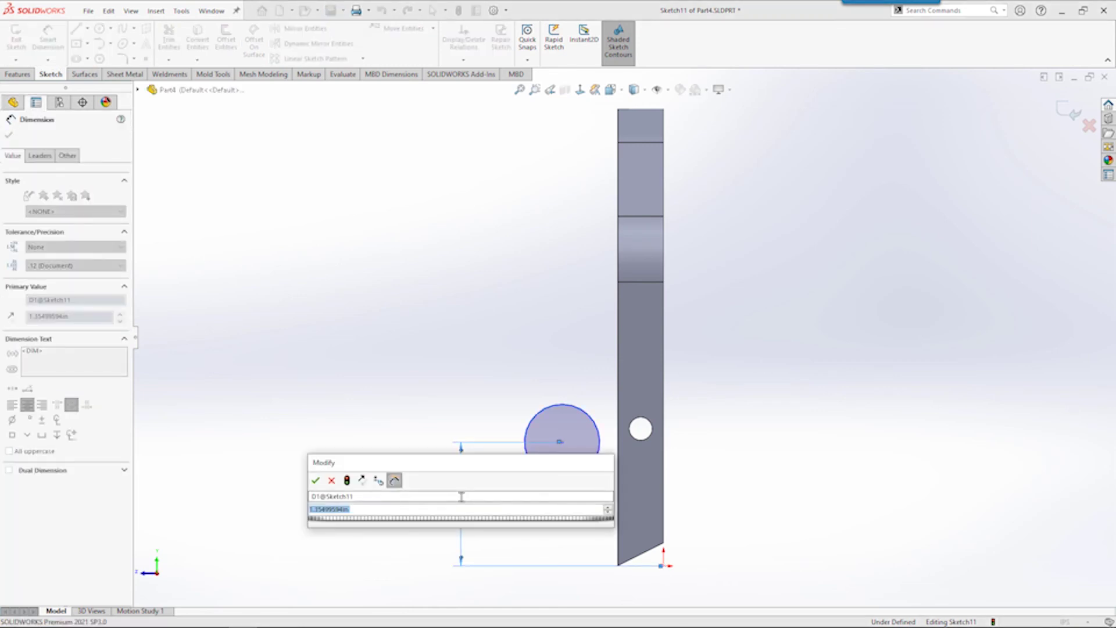
type("1.")
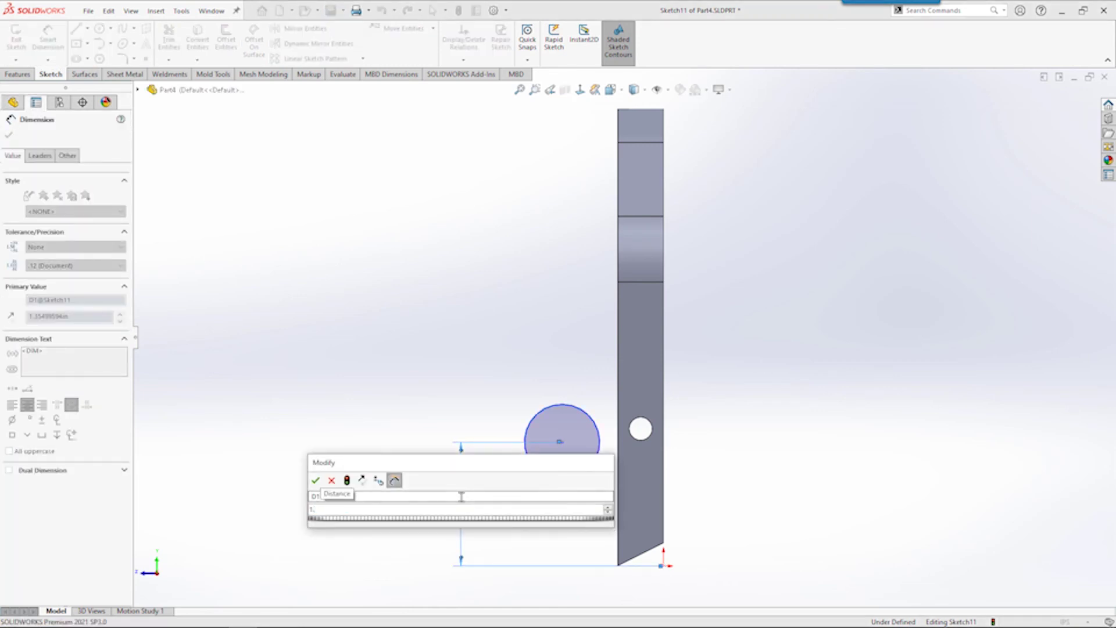
type("105")
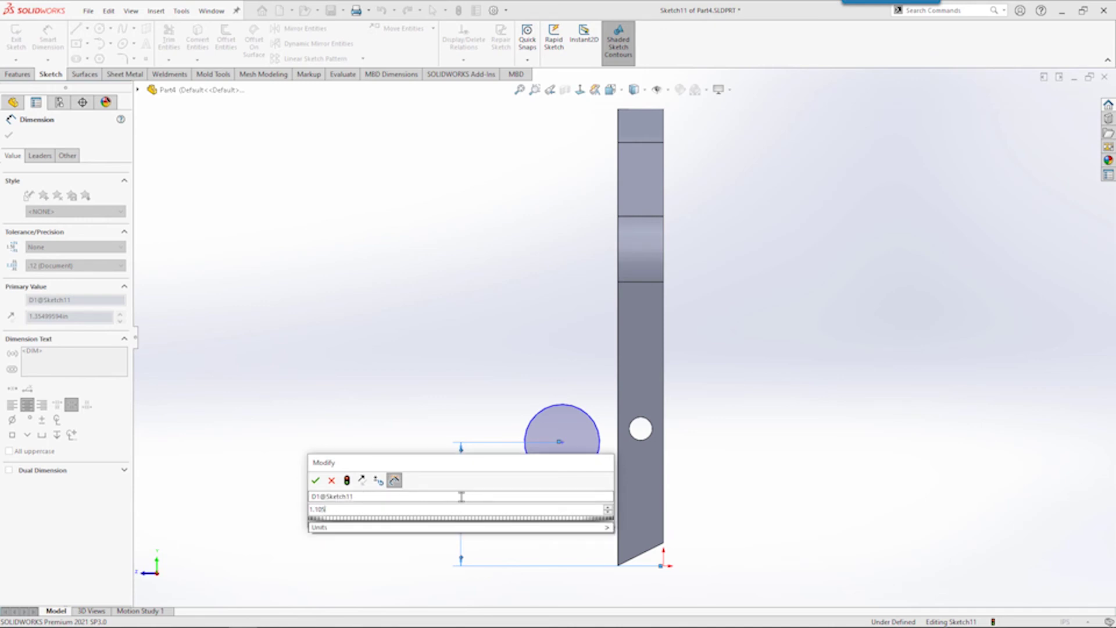
key("Return")
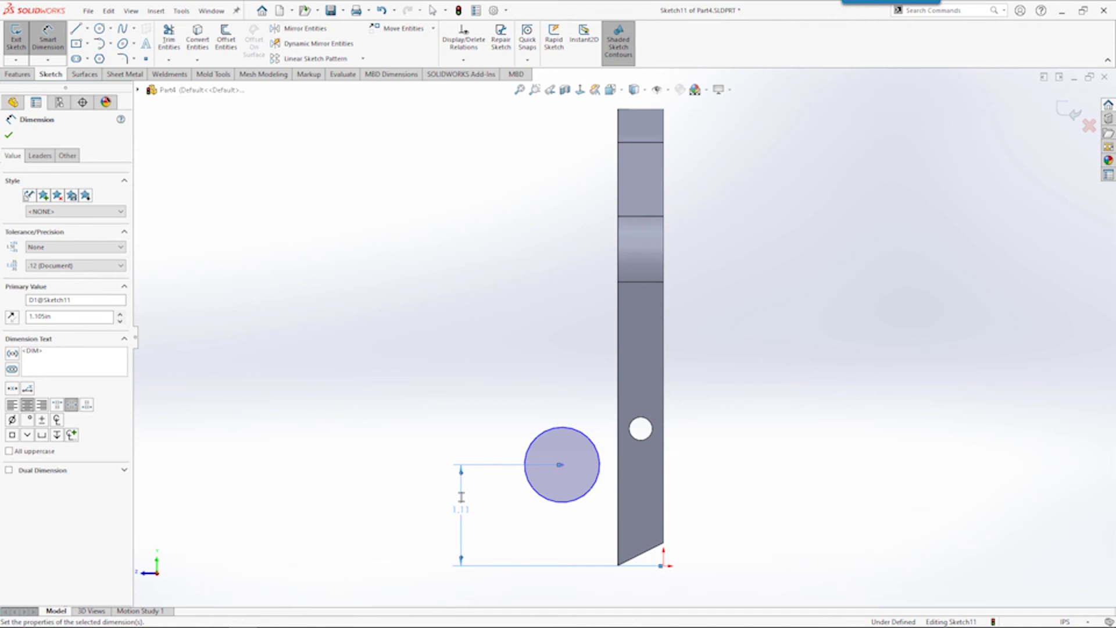
- Dimension the circle's diameter as 0.25 in
left_click(541, 439)
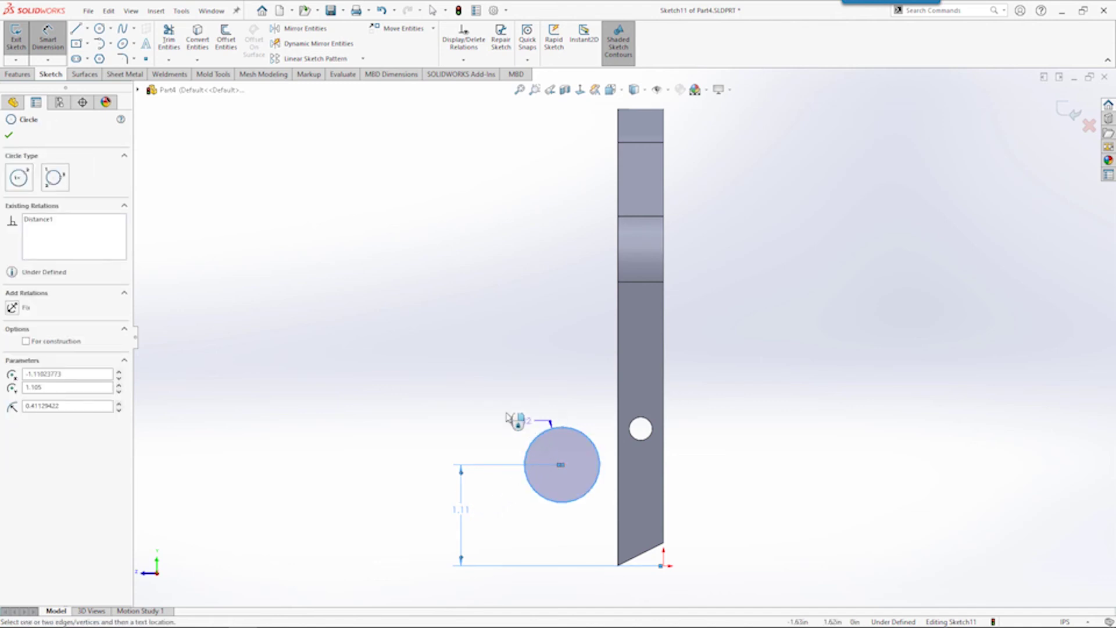
left_click(455, 390)
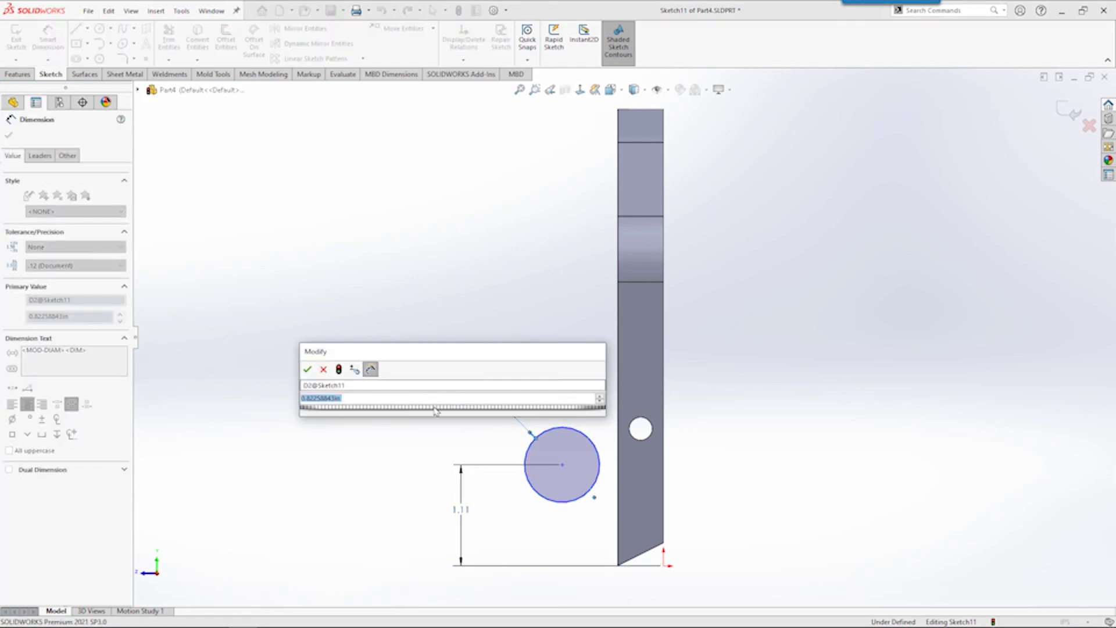
type("25")
key("Return")
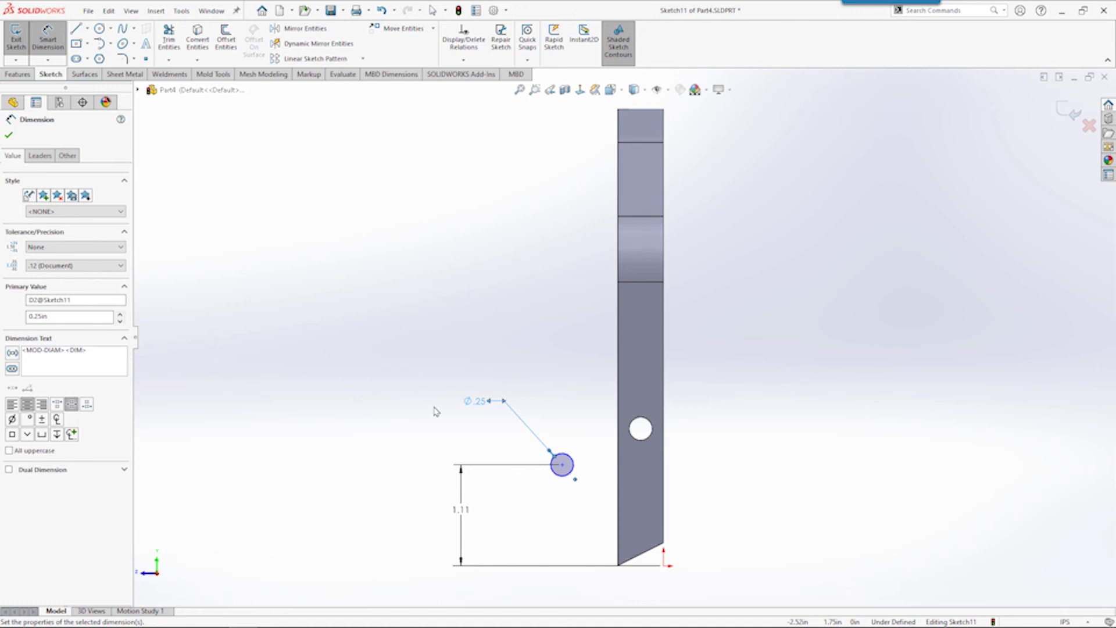
key("Escape")
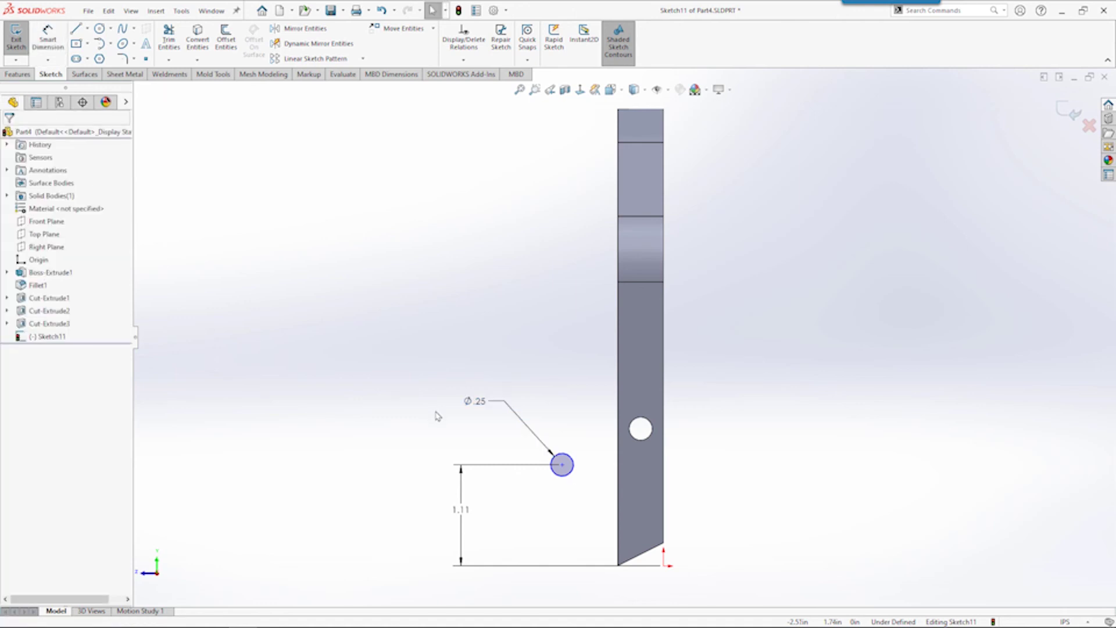
- Try to make the circle tangent to the leg's long front edge from outside the leg, and undo the relation
left_click(554, 472)
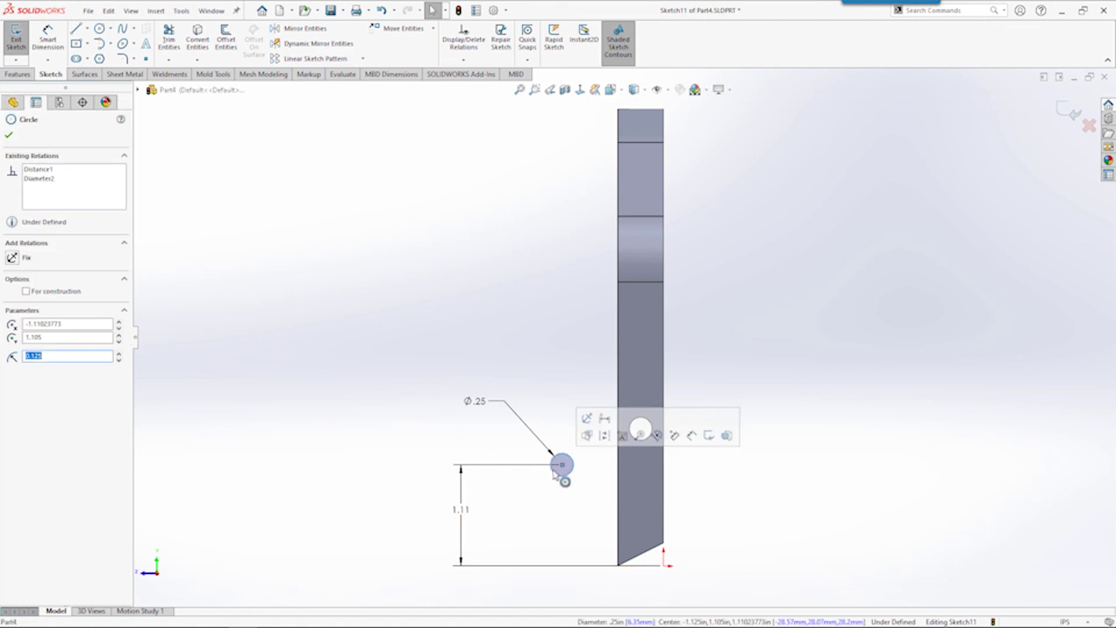
left_click(619, 486, "ctrl")
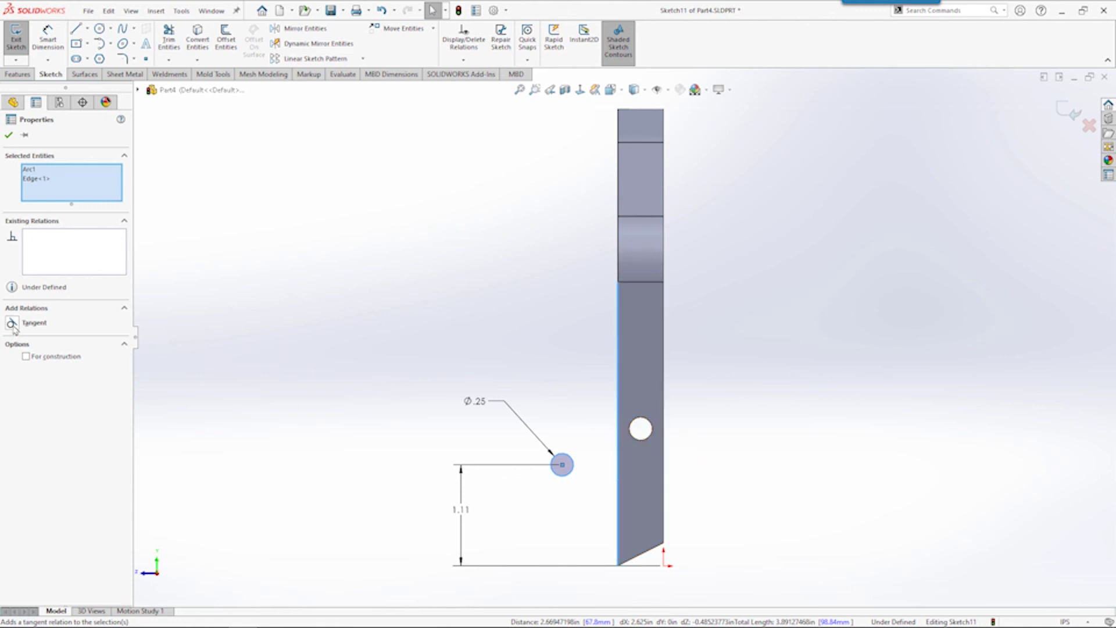
left_click(13, 324)
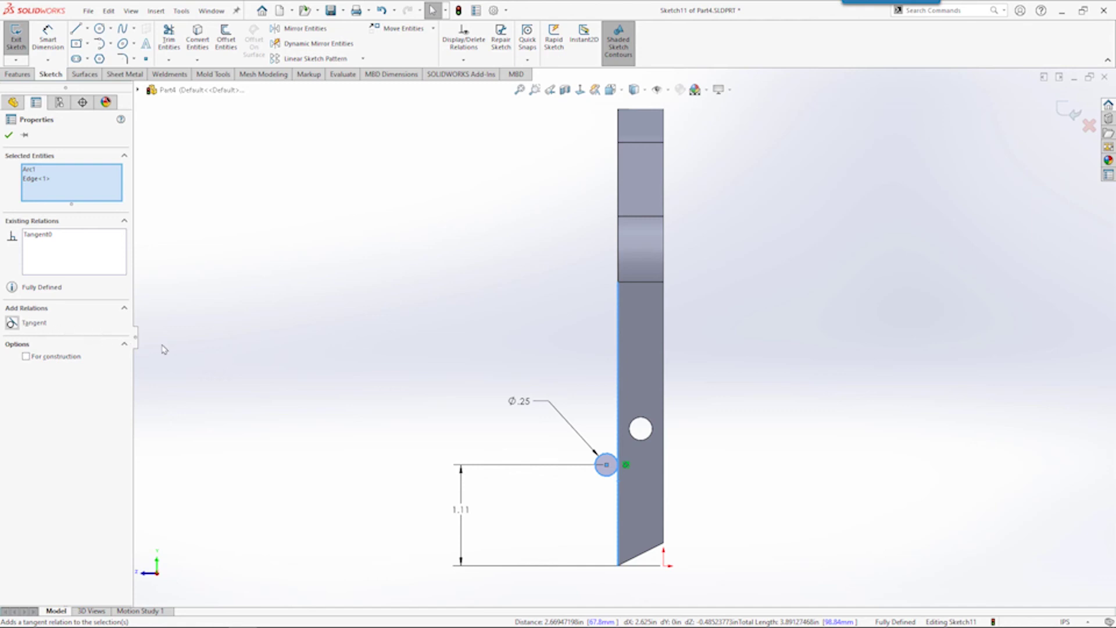
key("ctrl+z")
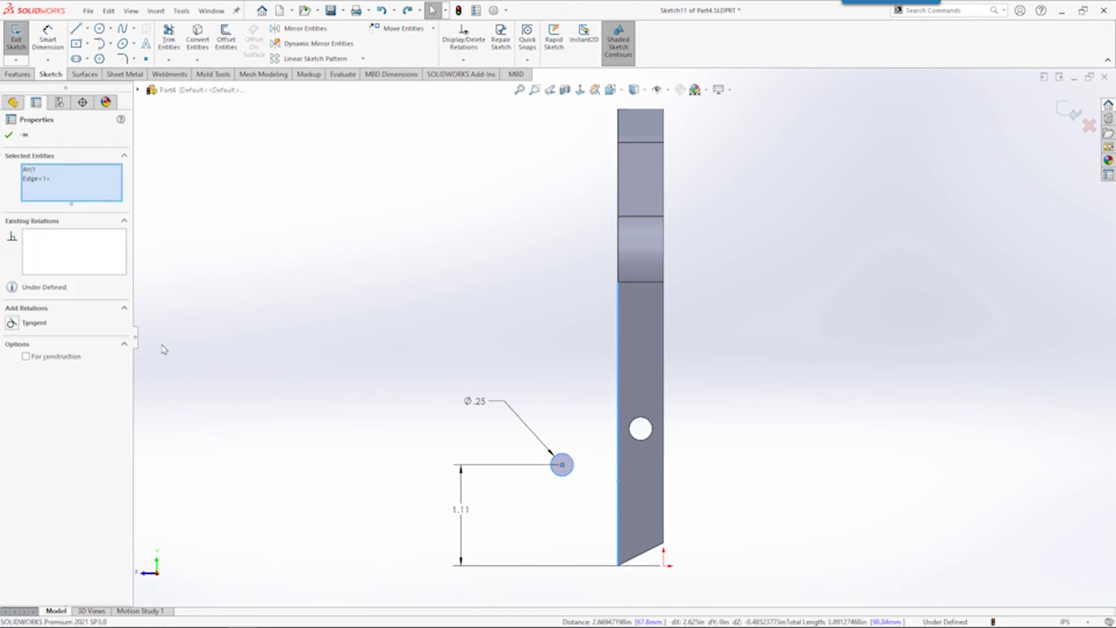
key("Escape")
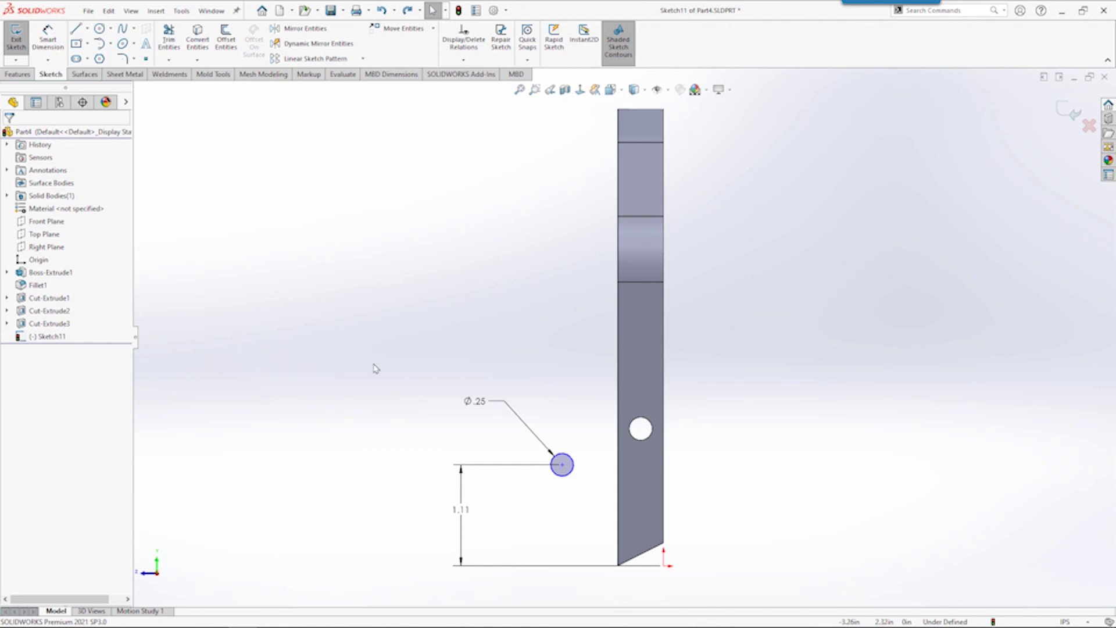
- Move the circle past the leg's back edge and make it tangent to the long front edge so it lies on the face
left_click_drag(563, 466, 687, 465)
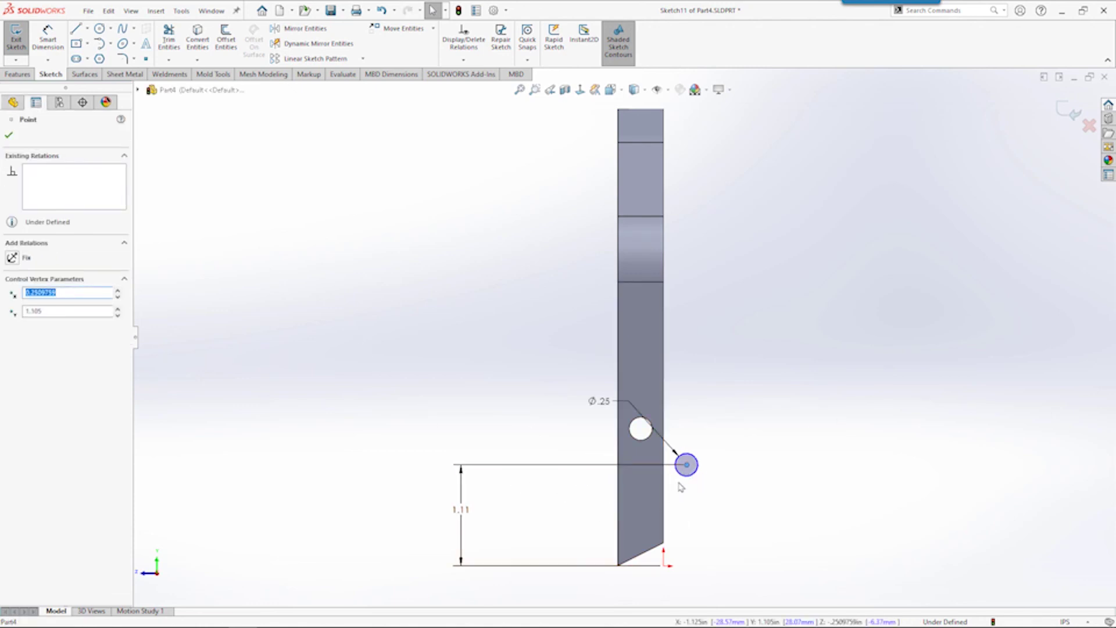
scroll(678, 485, "down", 2)
left_click(678, 467)
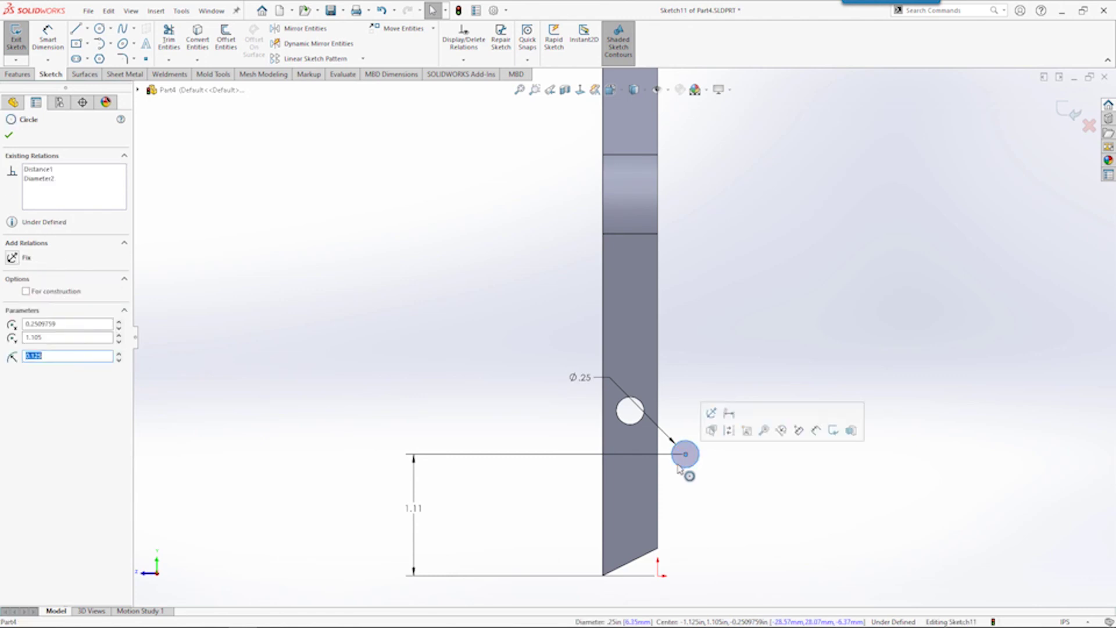
left_click(604, 468, "ctrl")
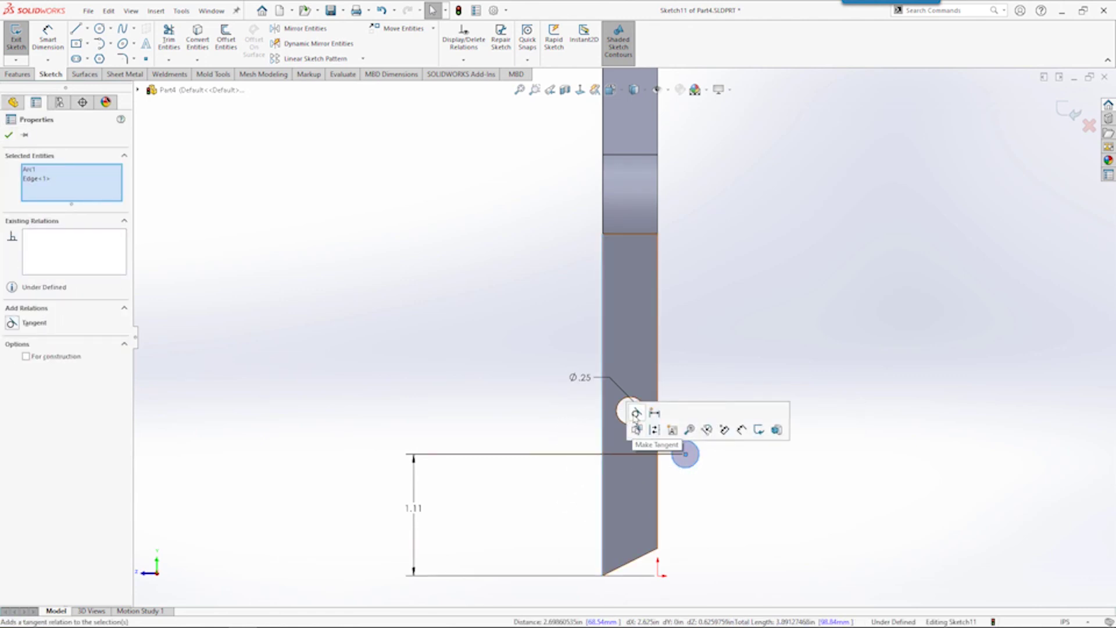
left_click(636, 414)
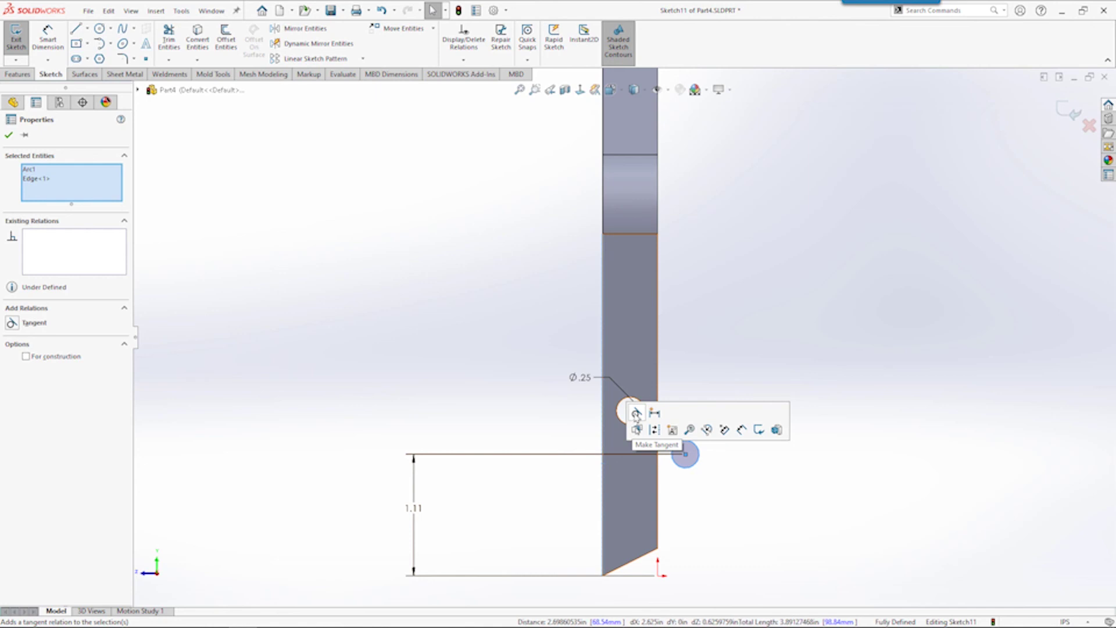
left_click(719, 499)
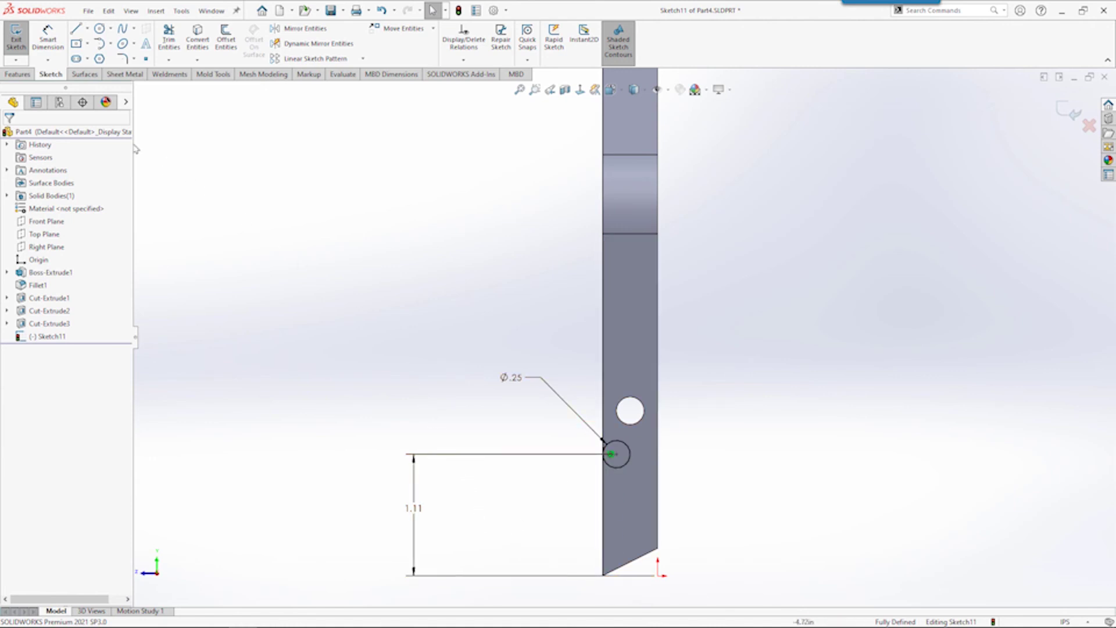
- Extrude the circle as a Blind boss 0.14 in deep from the far leg's inner face, with Merge result on
left_click(16, 74)
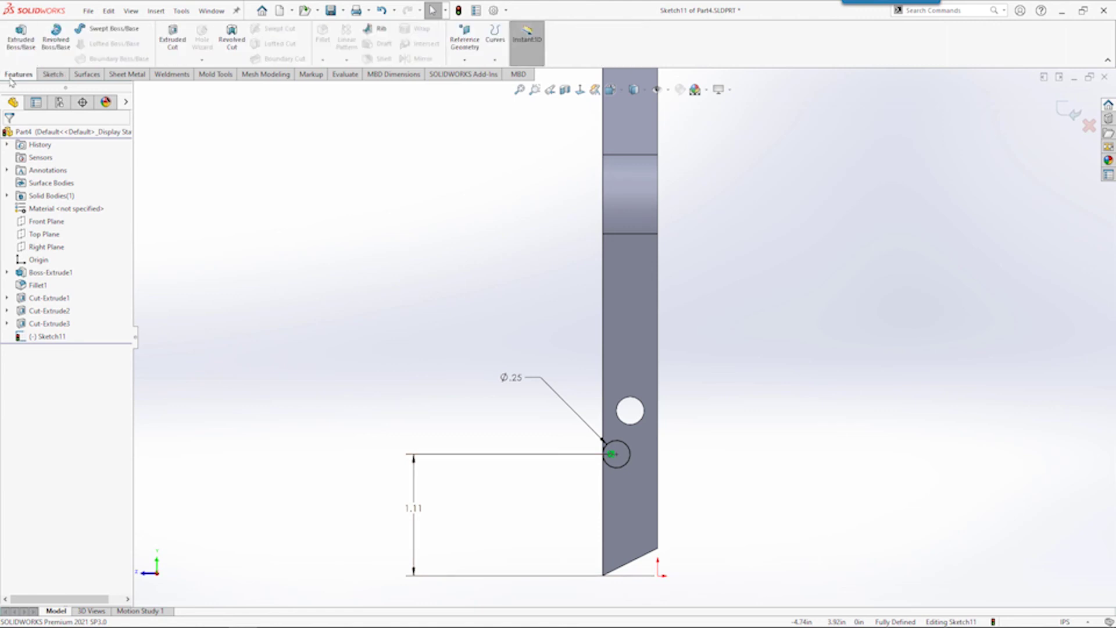
left_click(20, 39)
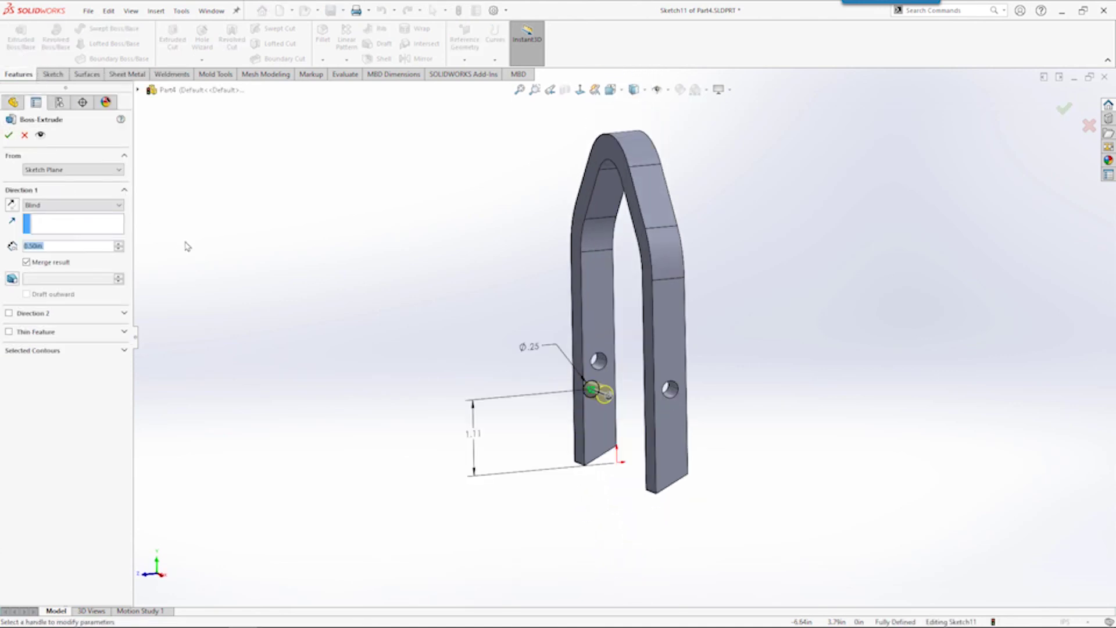
left_click(61, 247)
double_click(59, 249)
left_click_drag(58, 248, 1, 246)
type(".14")
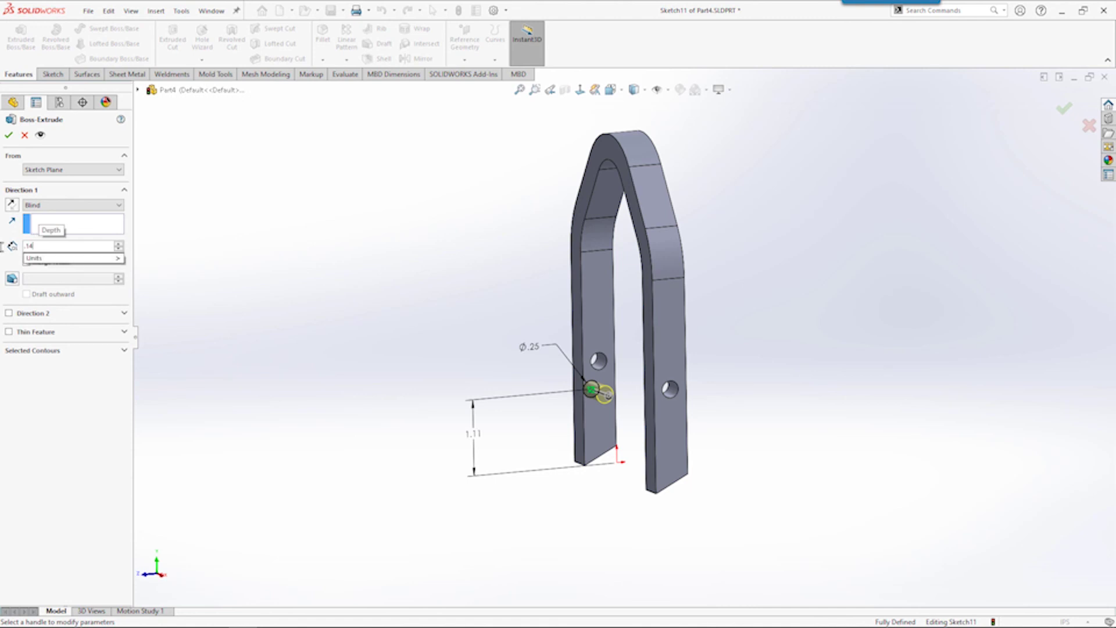
key("Return")
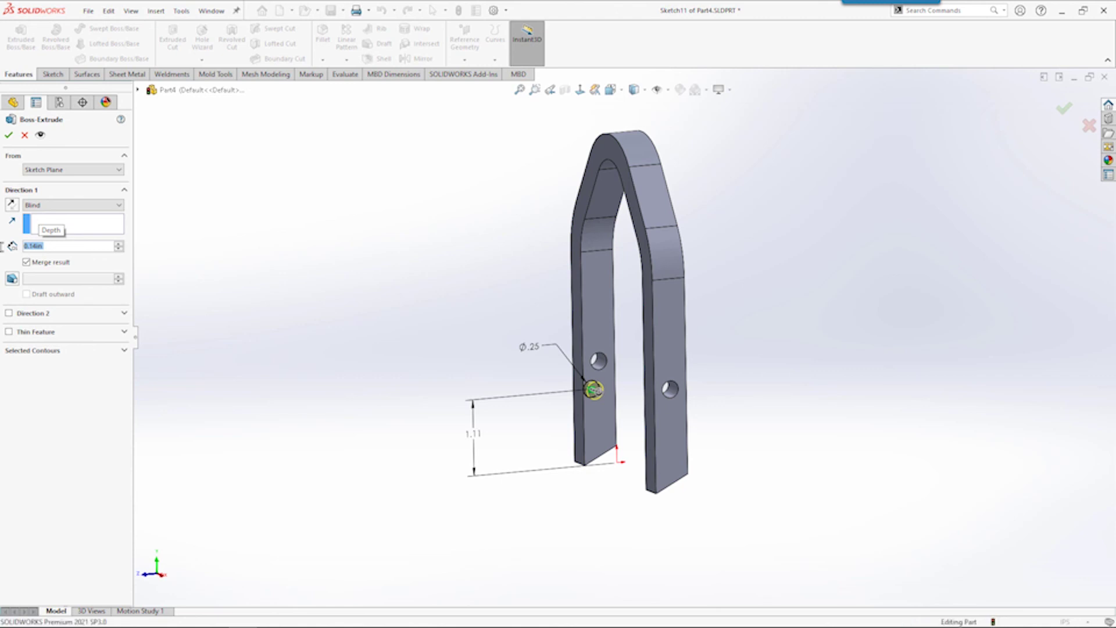
key("Return")
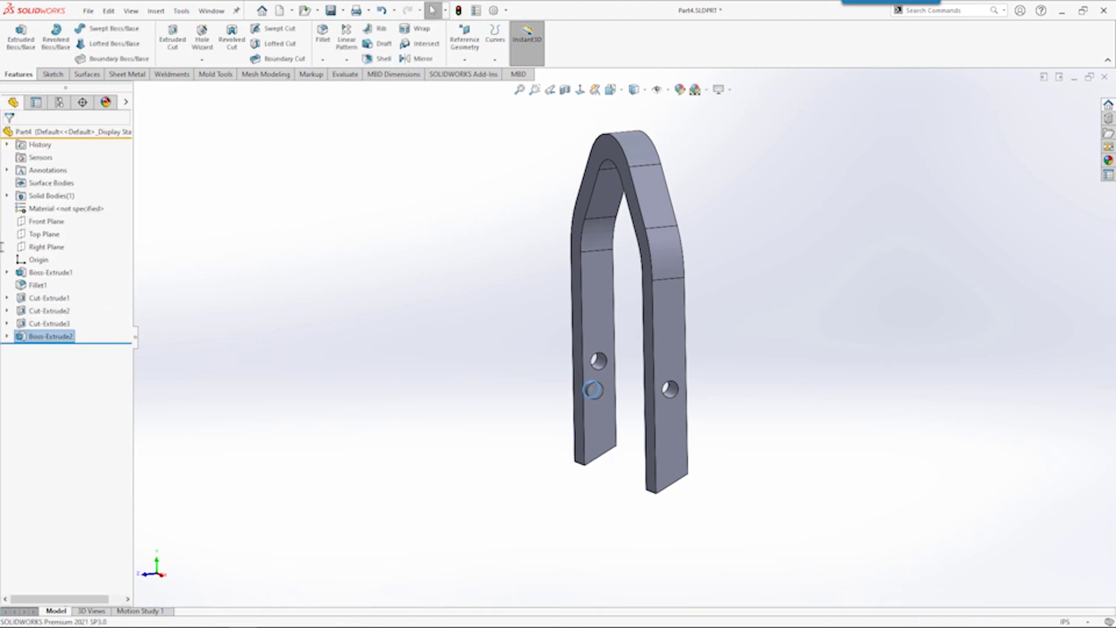
left_click(417, 321)
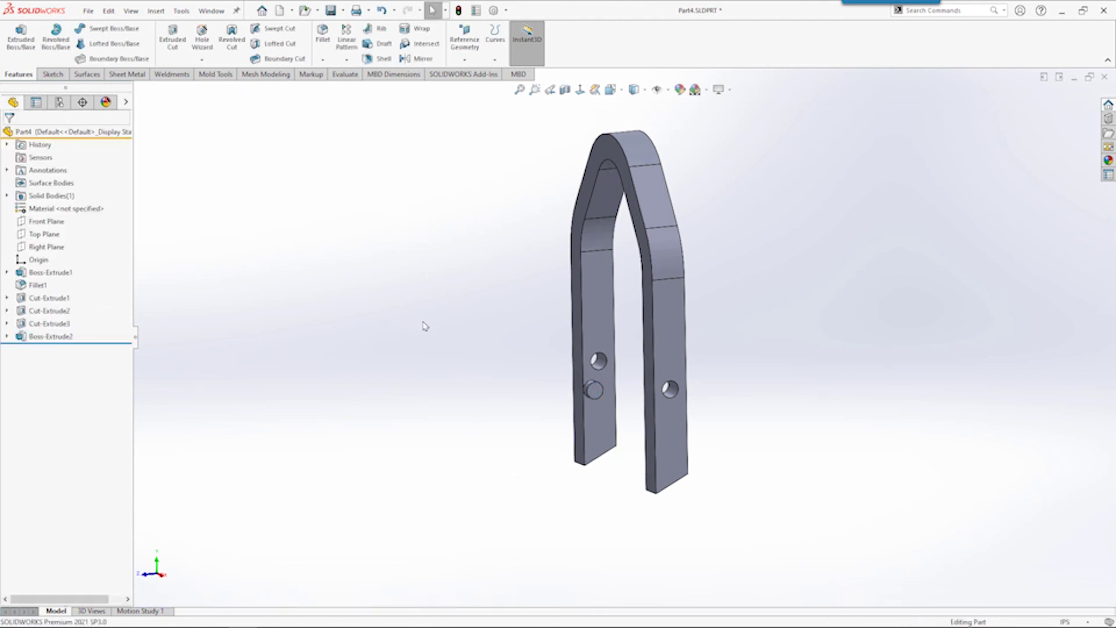
- Mirror the small round boss about the Right Plane onto the opposite leg's inner face
mouse_move(469, 319)
middle_mouse_down()
mouse_move(617, 326)
mouse_move(483, 304)
mouse_move(476, 318)
middle_mouse_up()
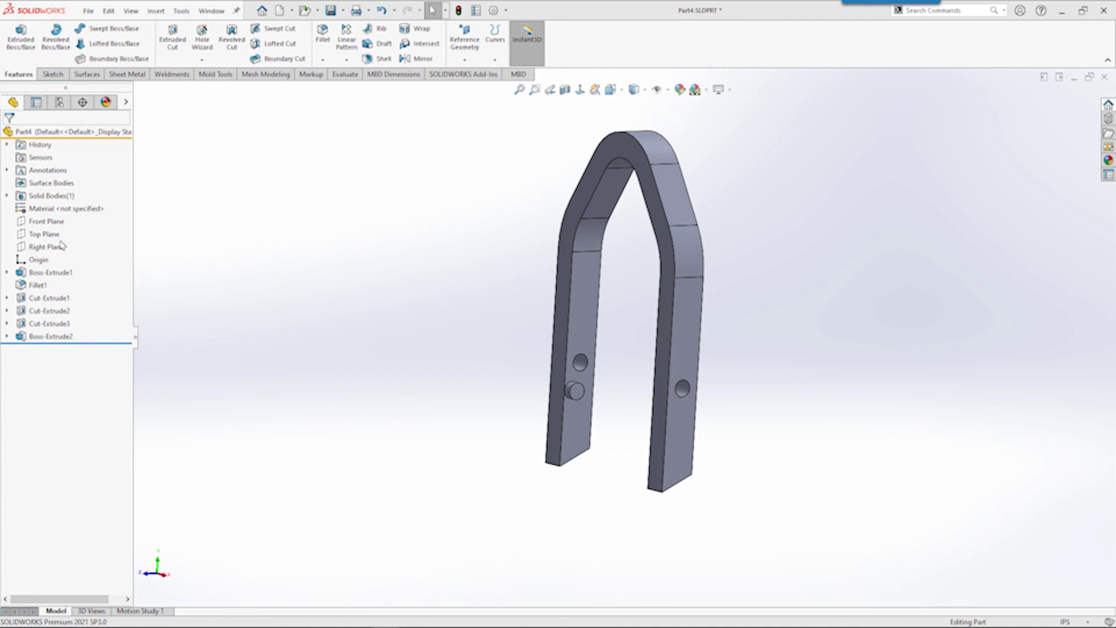
left_click(48, 247)
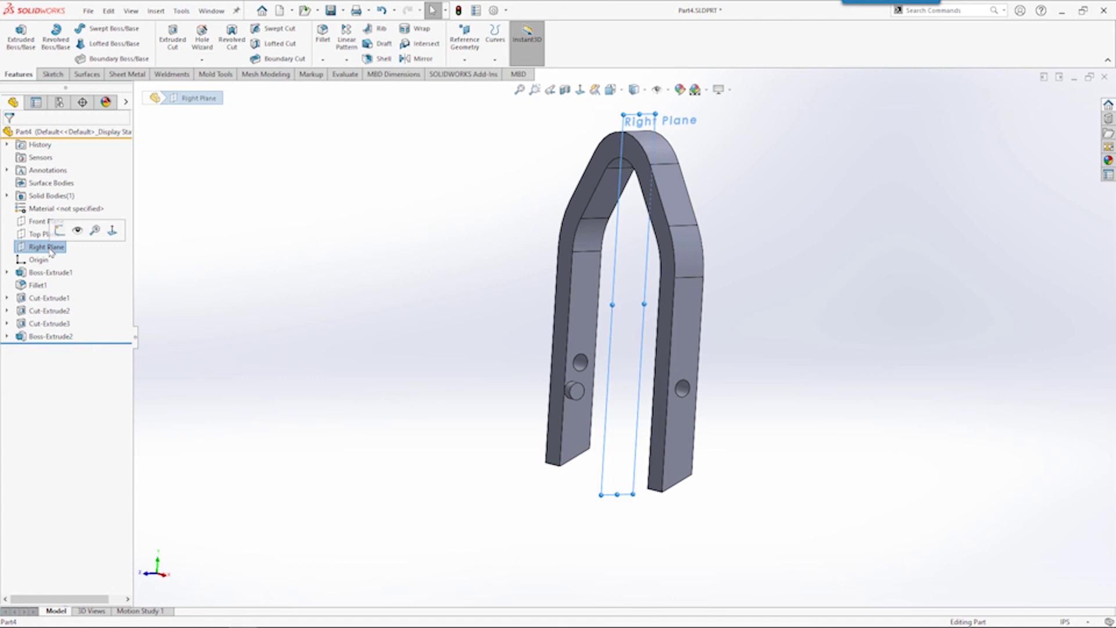
left_click(418, 61)
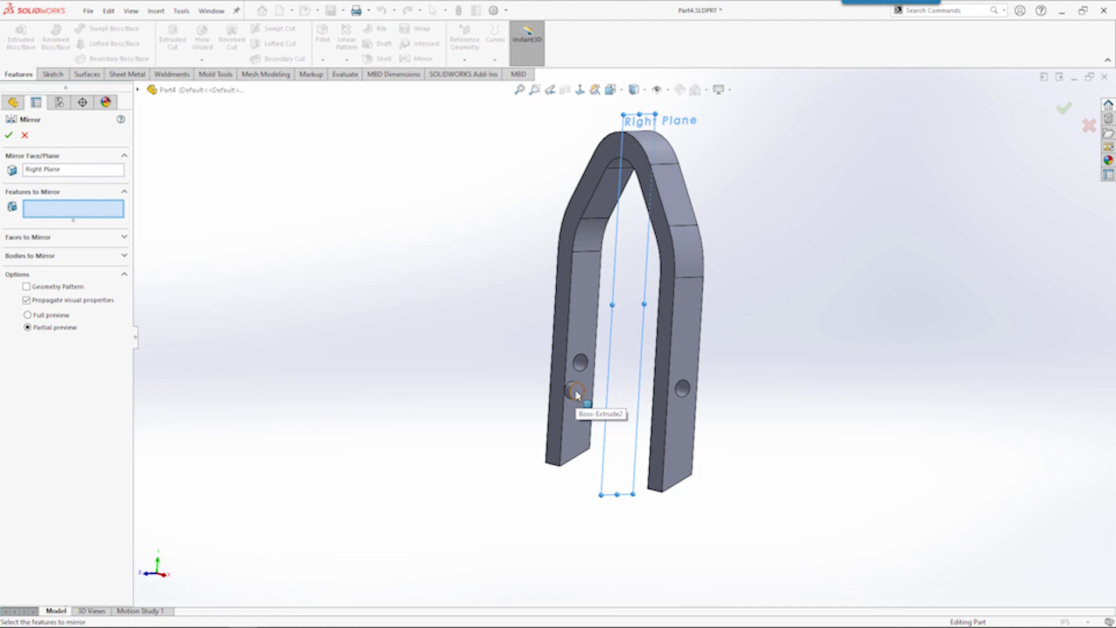
left_click(138, 91)
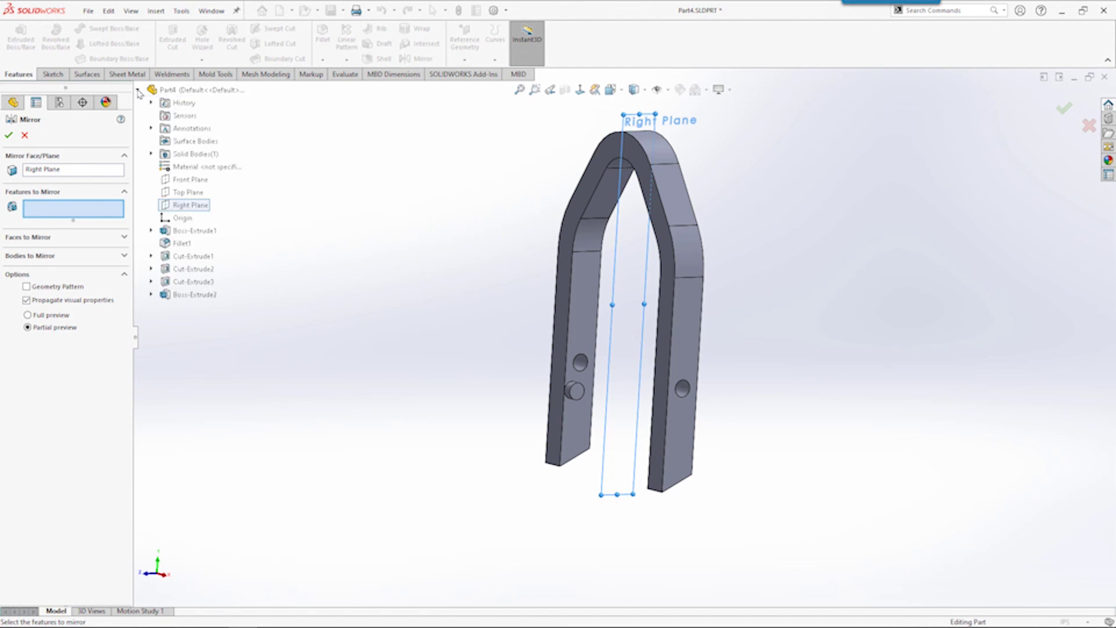
left_click(193, 296)
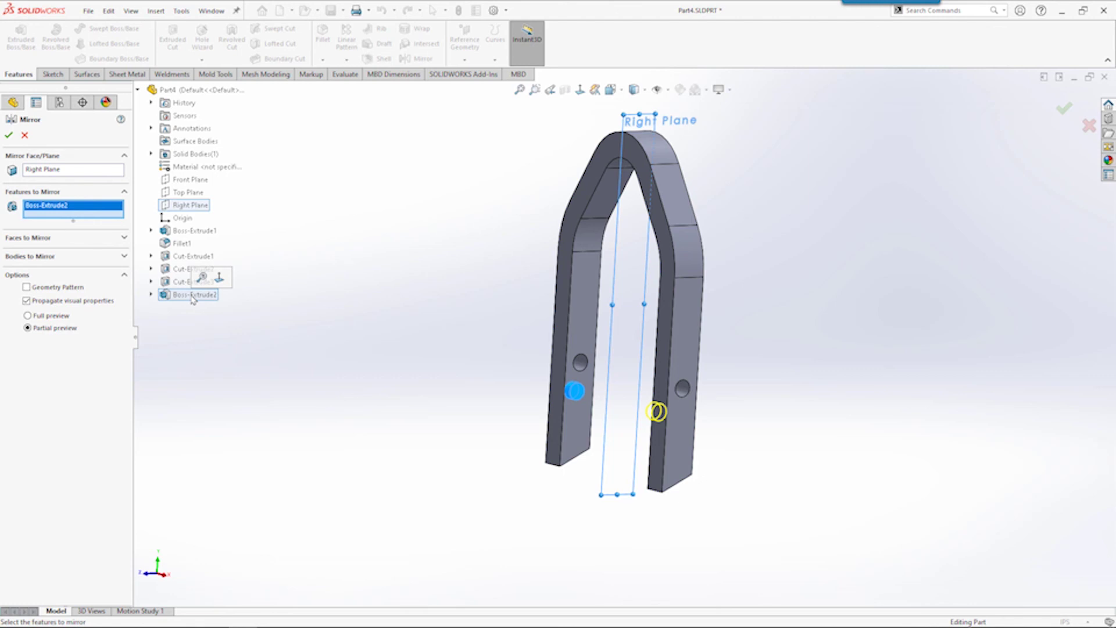
left_click(9, 136)
middle_click_drag(348, 273, 378, 266)
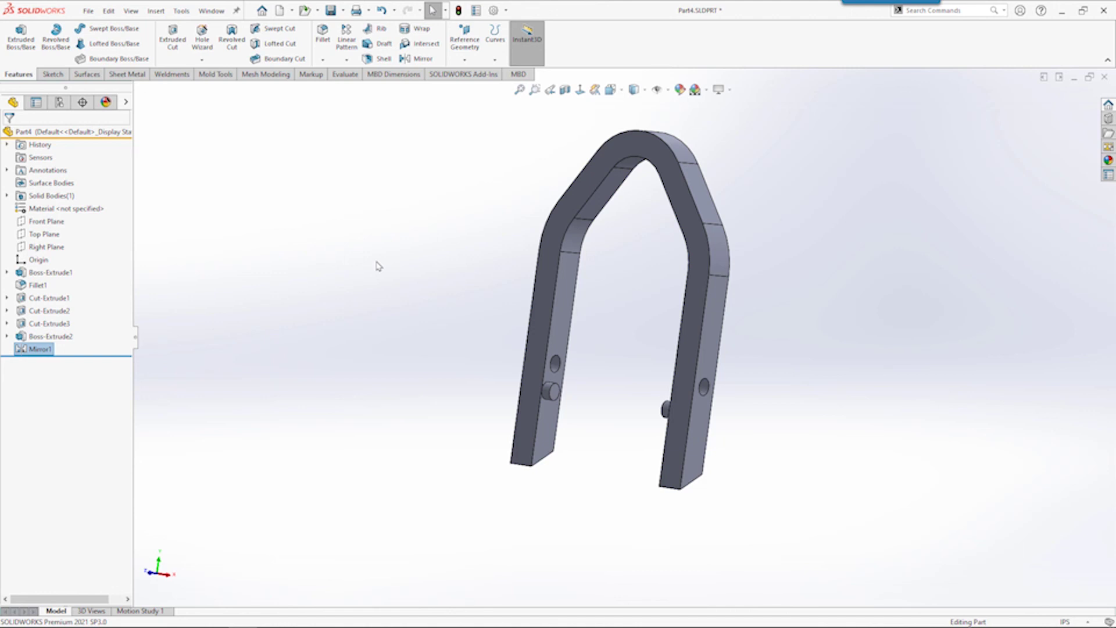
- Fillet all edges of the arch's front face, back face and both leg-end faces with a 0.06 in radius, and save the part
left_click(325, 41)
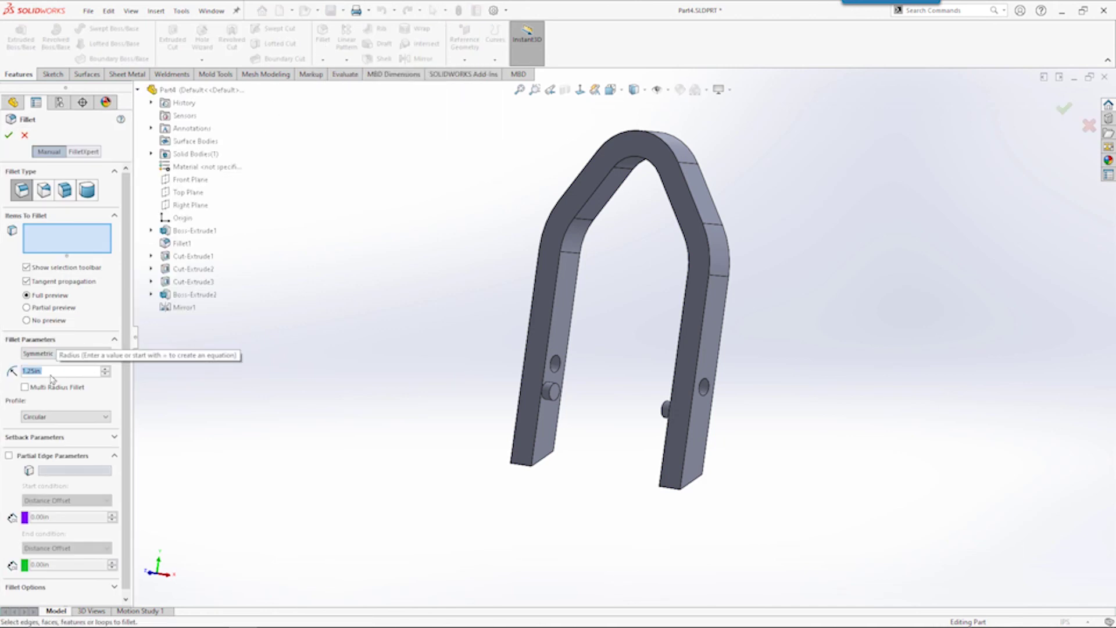
type(".06")
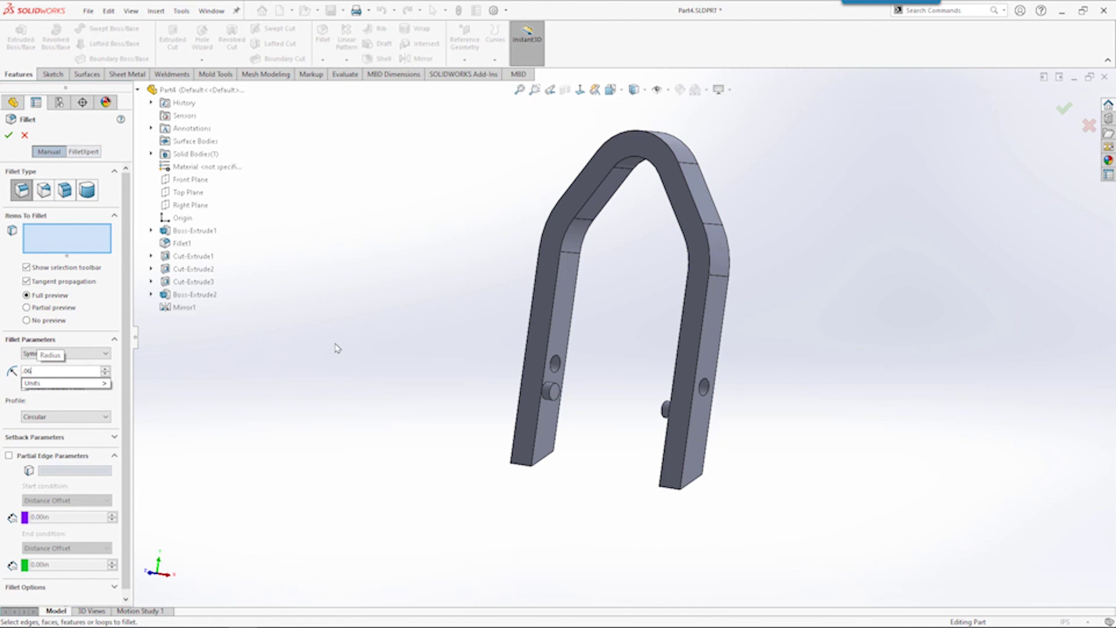
left_click(545, 289)
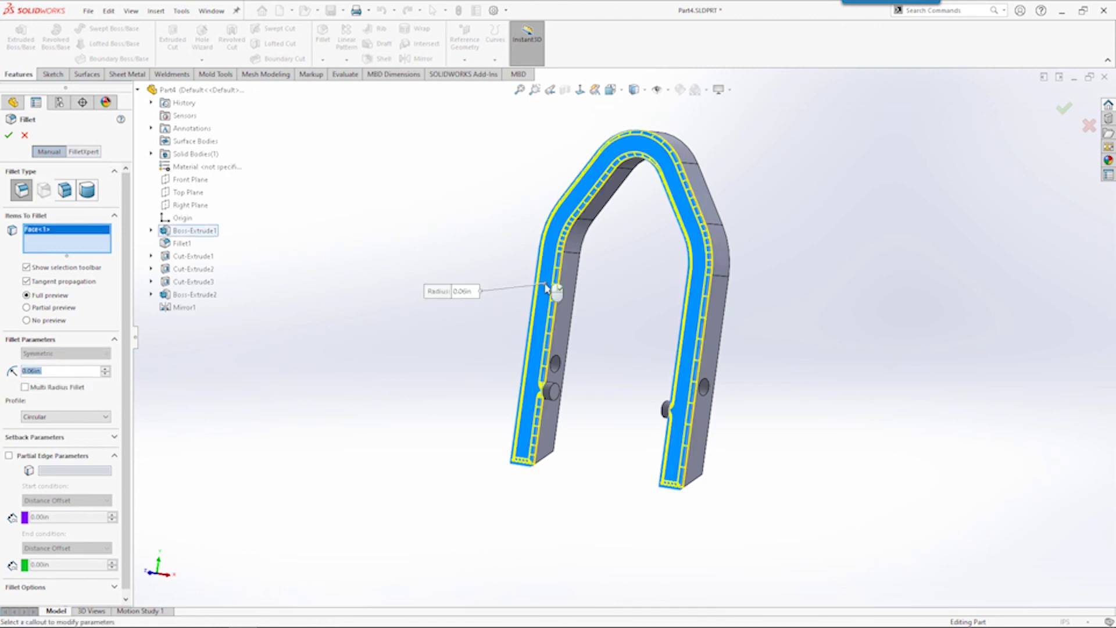
middle_click_drag(832, 377, 628, 324)
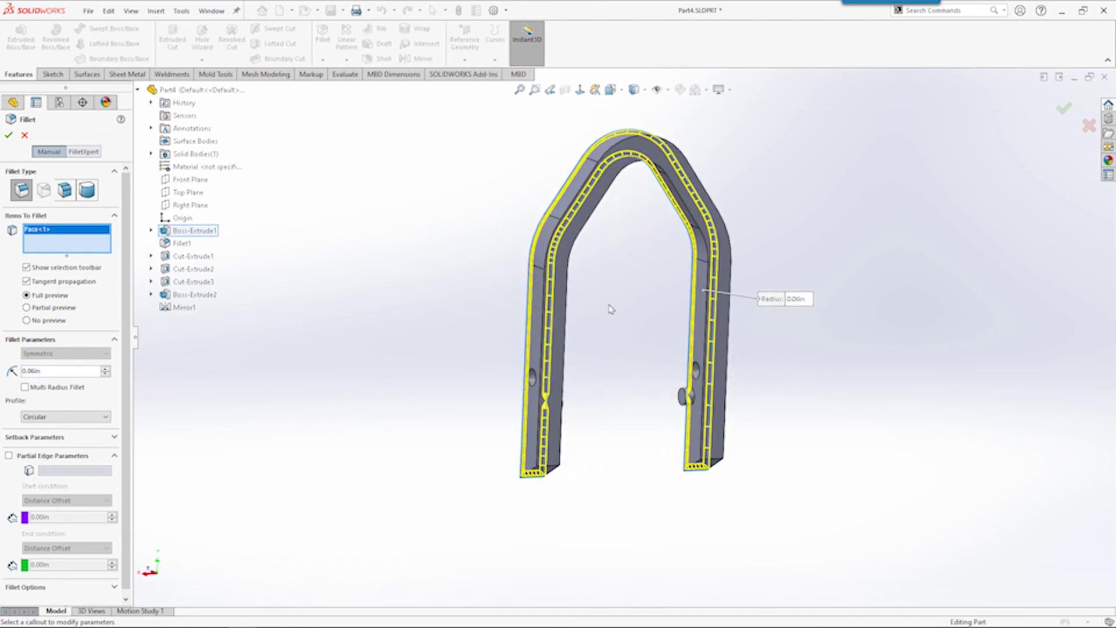
left_click(561, 286)
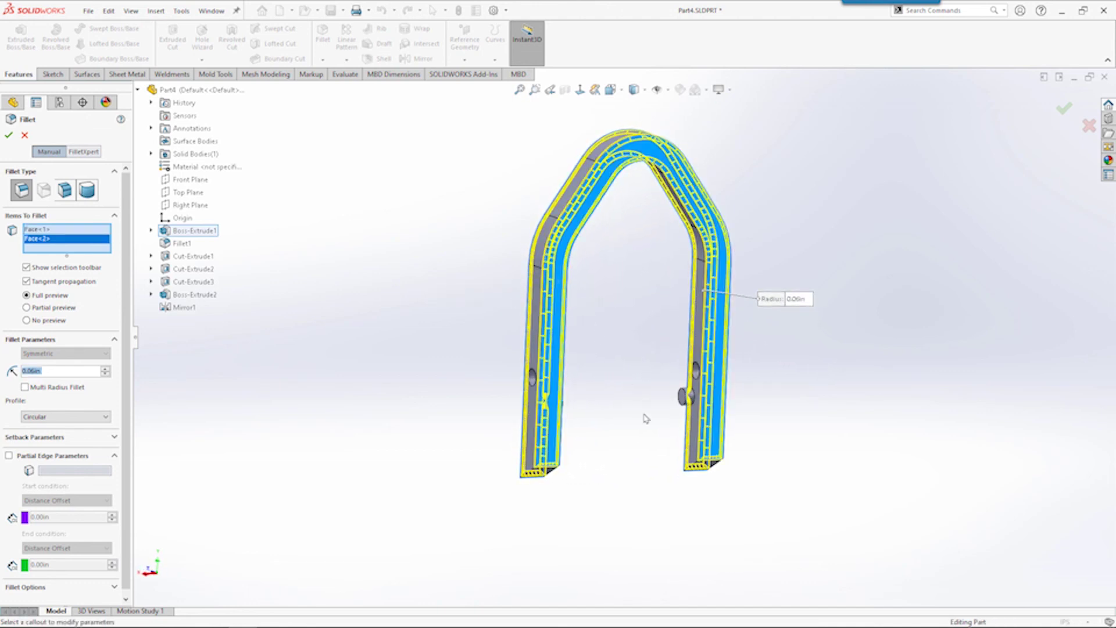
middle_click_drag(648, 461, 606, 402)
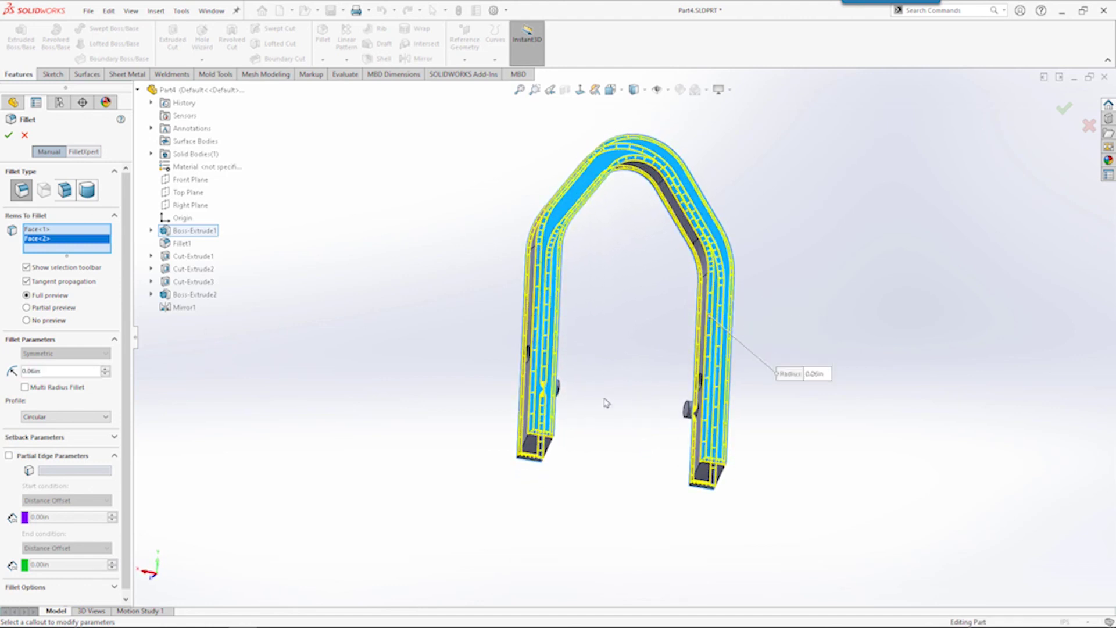
left_click(539, 452)
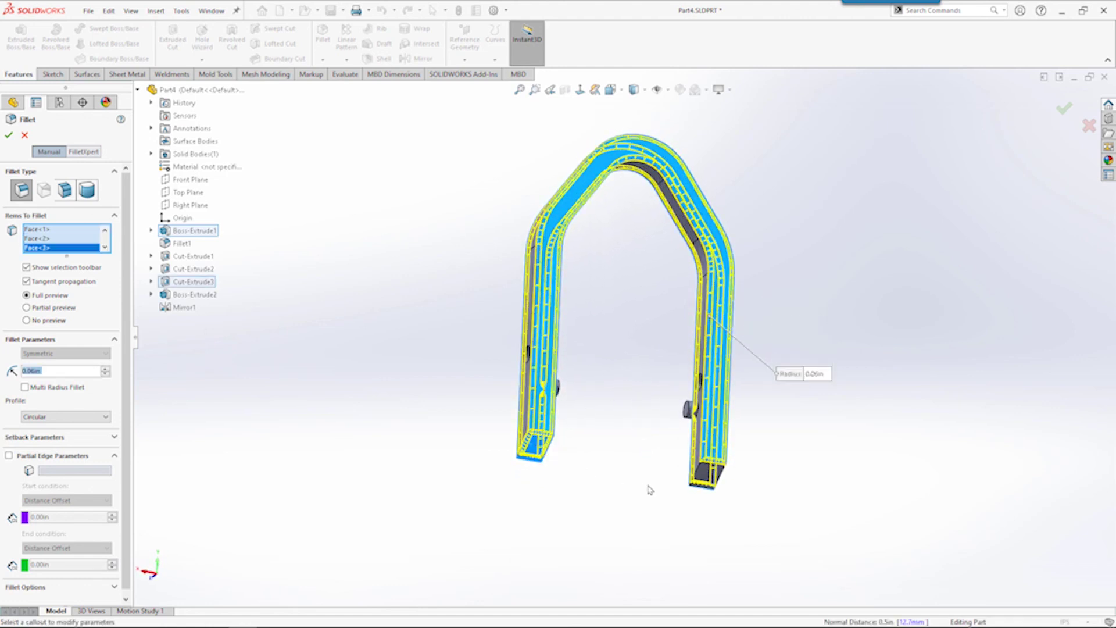
left_click(703, 477)
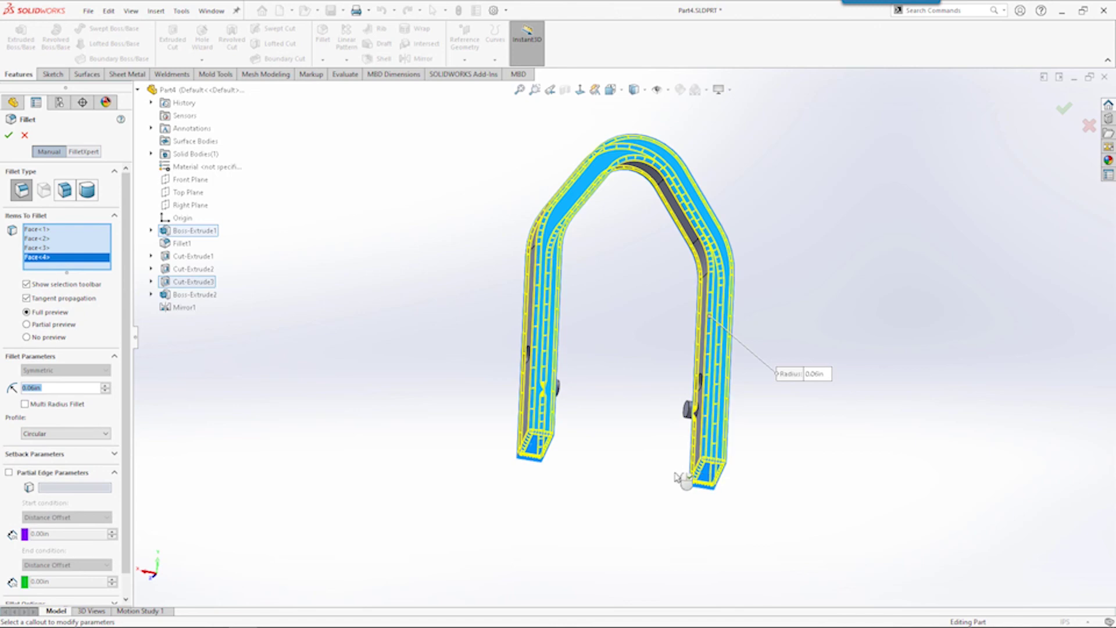
middle_click_drag(633, 466, 815, 494)
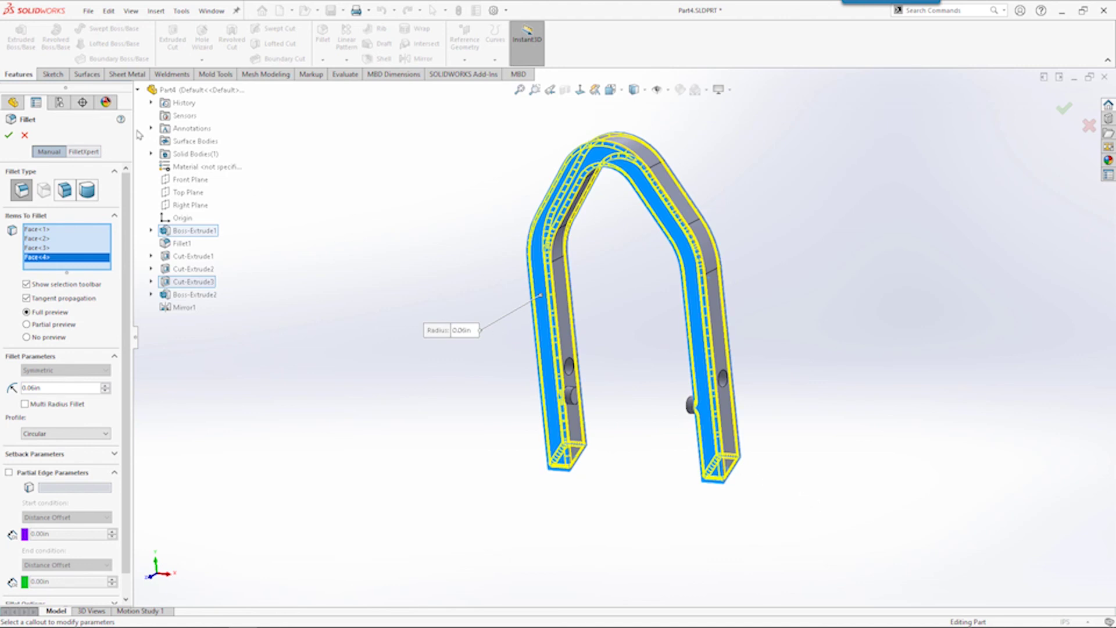
left_click(9, 136)
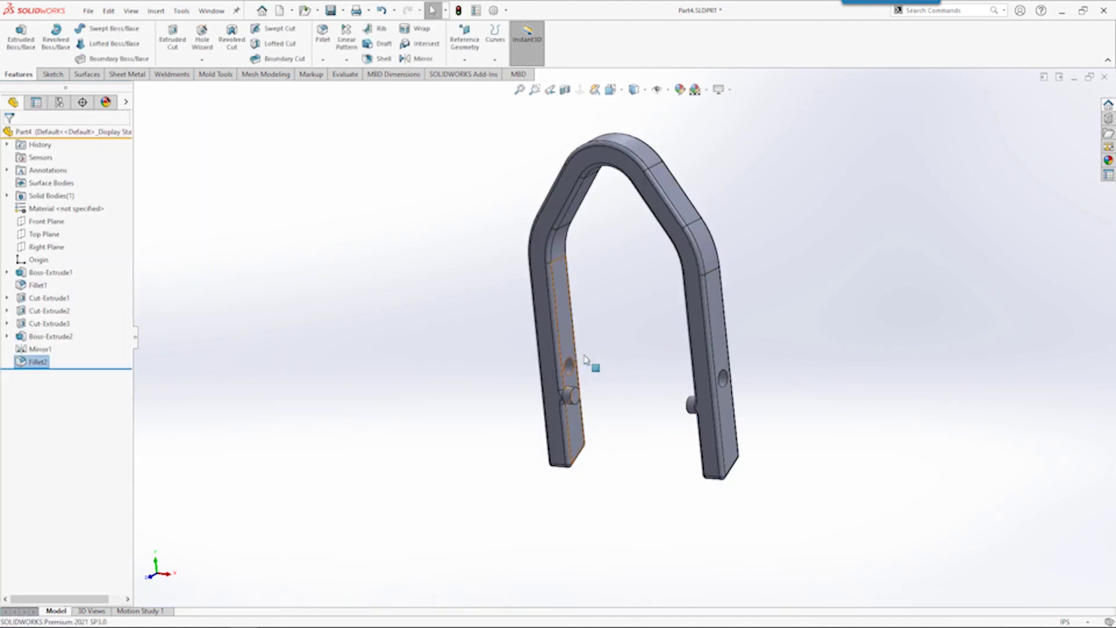
middle_click_drag(600, 361, 622, 339)
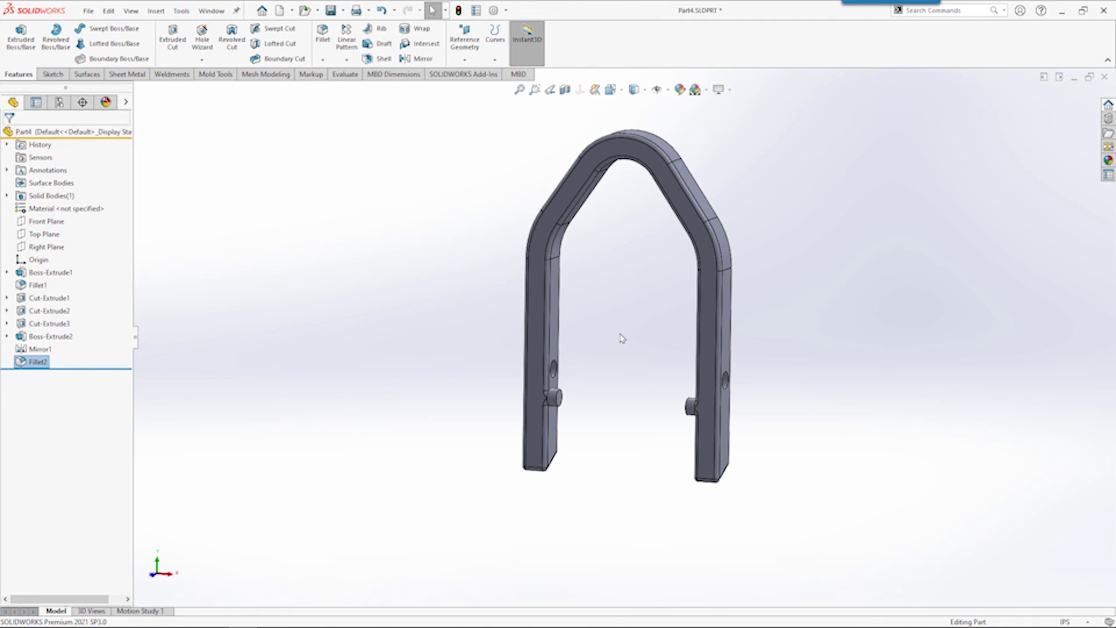
left_click(331, 12)
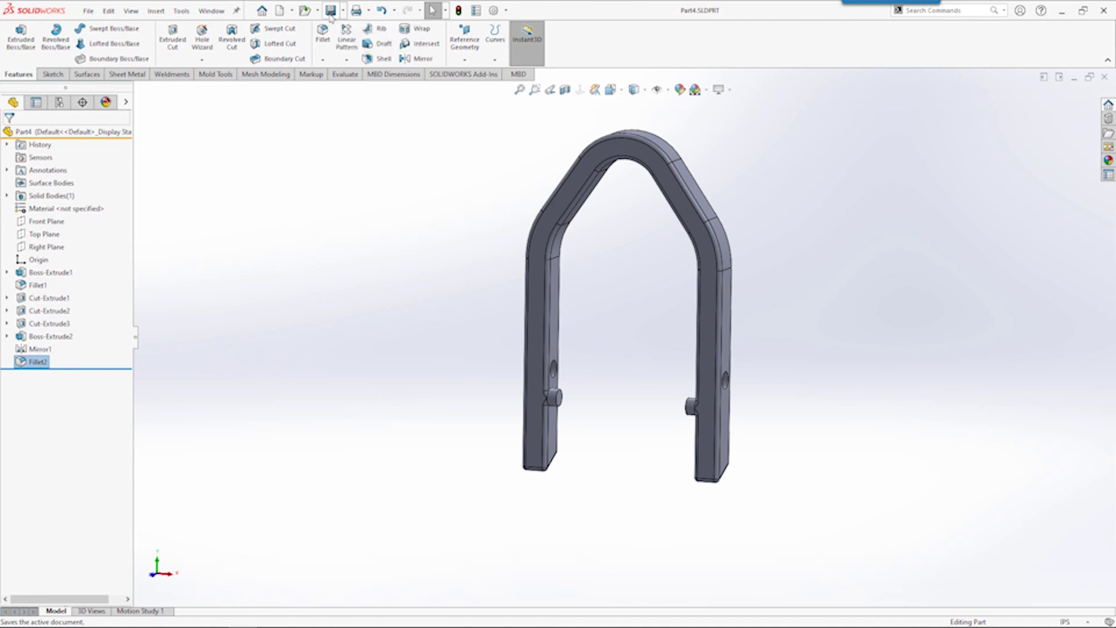